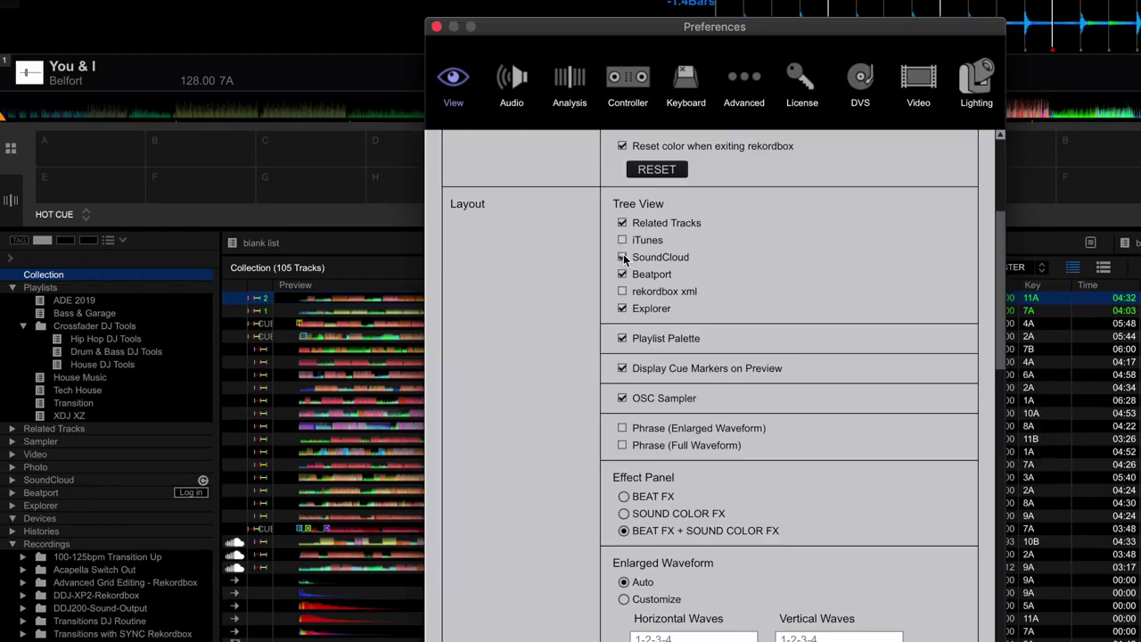
Step: Toggle SoundCloud and Beatport off and back on in the Tree View layout preferences, and enable iTunes
{"action": "left_click", "coordinate": [623, 257]}
{"action": "left_click", "coordinate": [622, 274]}
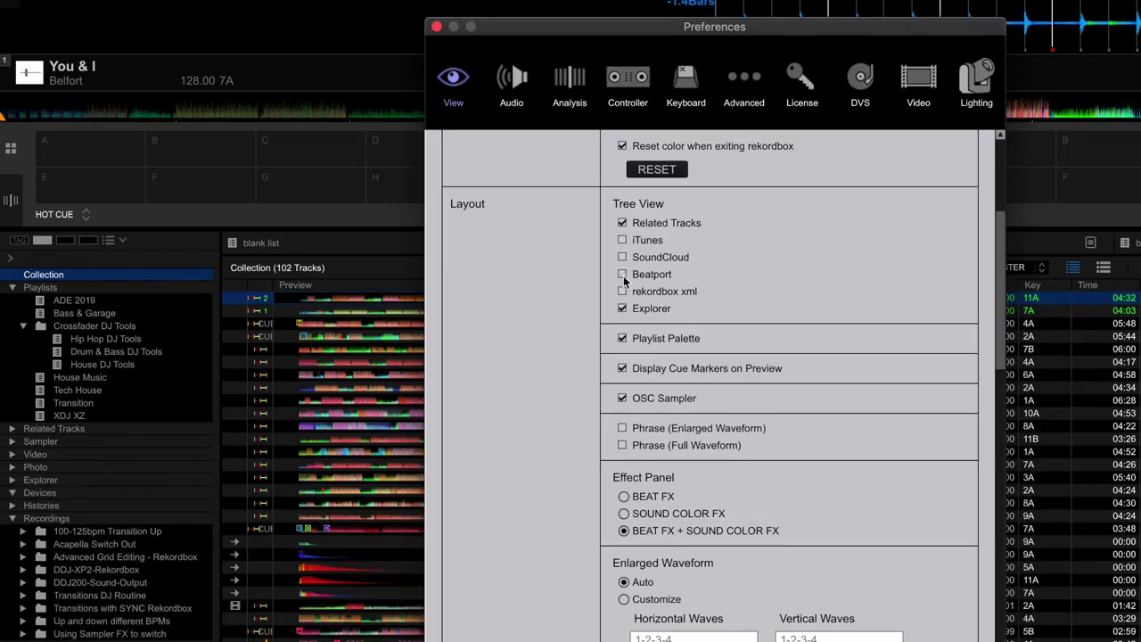
{"action": "left_click", "coordinate": [623, 274]}
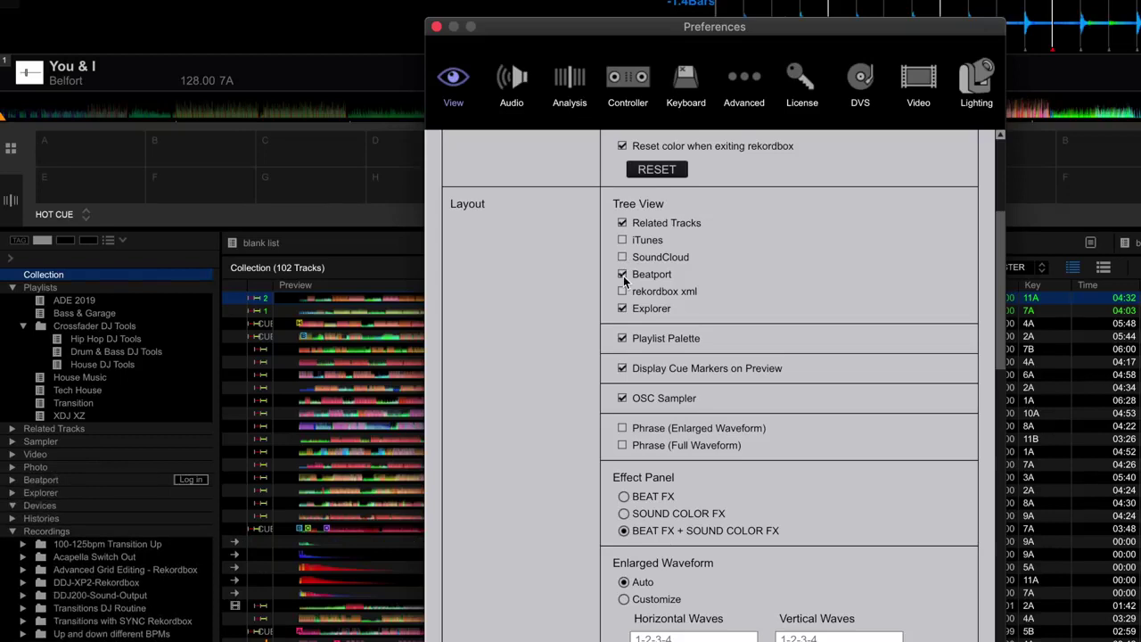
{"action": "left_click", "coordinate": [623, 257]}
{"action": "left_click", "coordinate": [622, 240]}
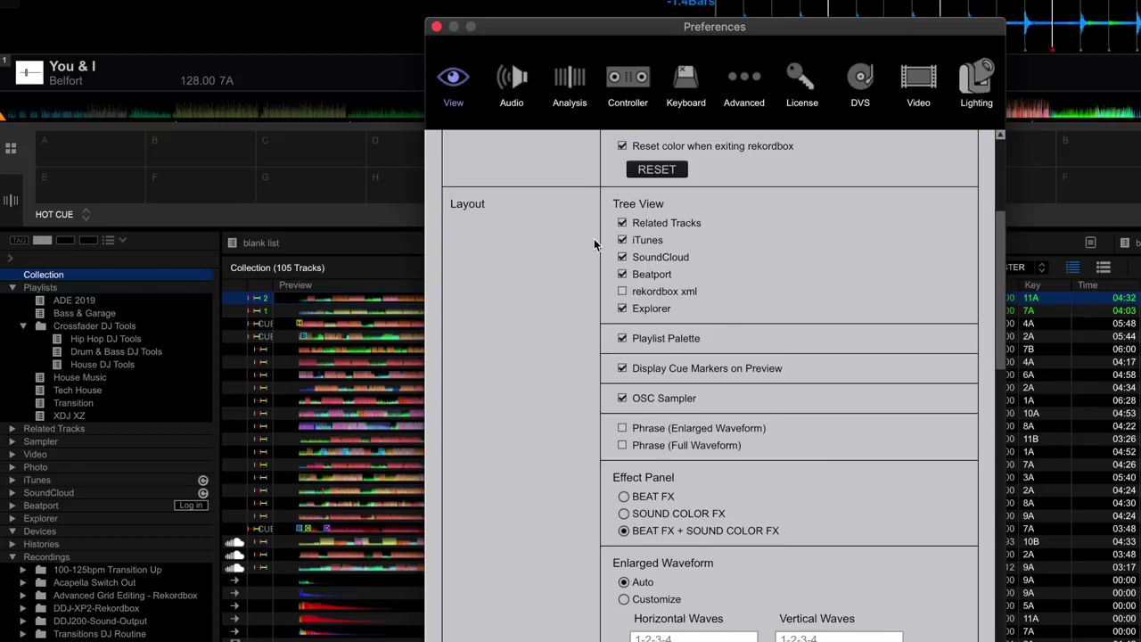
Step: Toggle the Playlist Palette option off and on, leave it enabled, and close the preferences
{"action": "left_click", "coordinate": [622, 339]}
{"action": "left_click", "coordinate": [623, 340]}
{"action": "left_click", "coordinate": [622, 340]}
{"action": "left_click", "coordinate": [622, 339]}
{"action": "scroll", "coordinate": [563, 393], "scroll_direction": "up", "scroll_amount": 1}
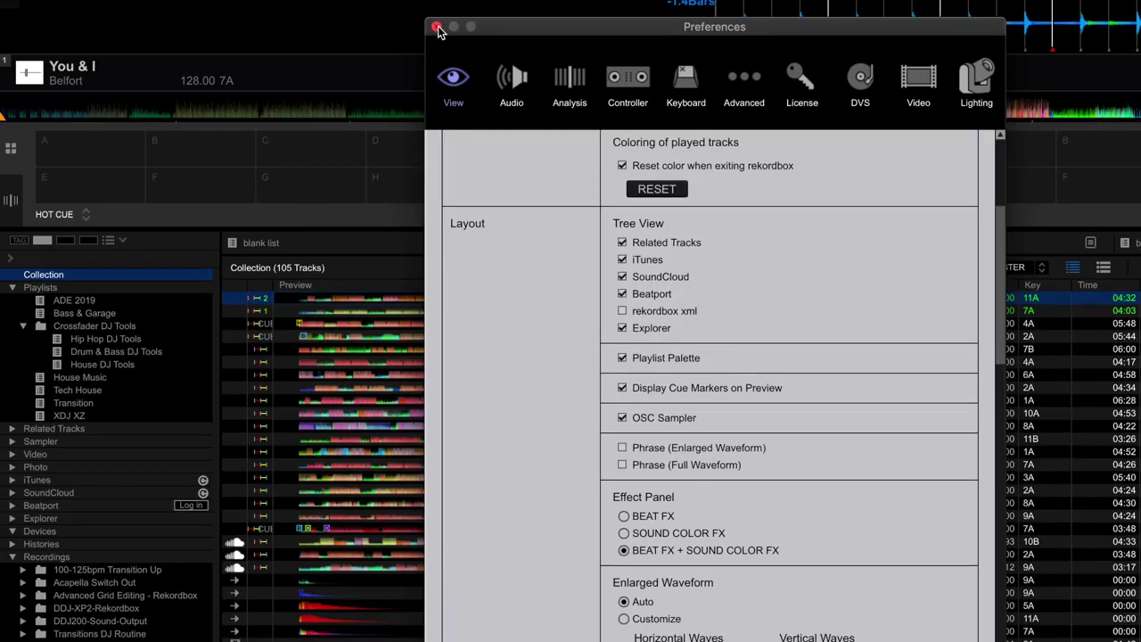
{"action": "left_click", "coordinate": [436, 27]}
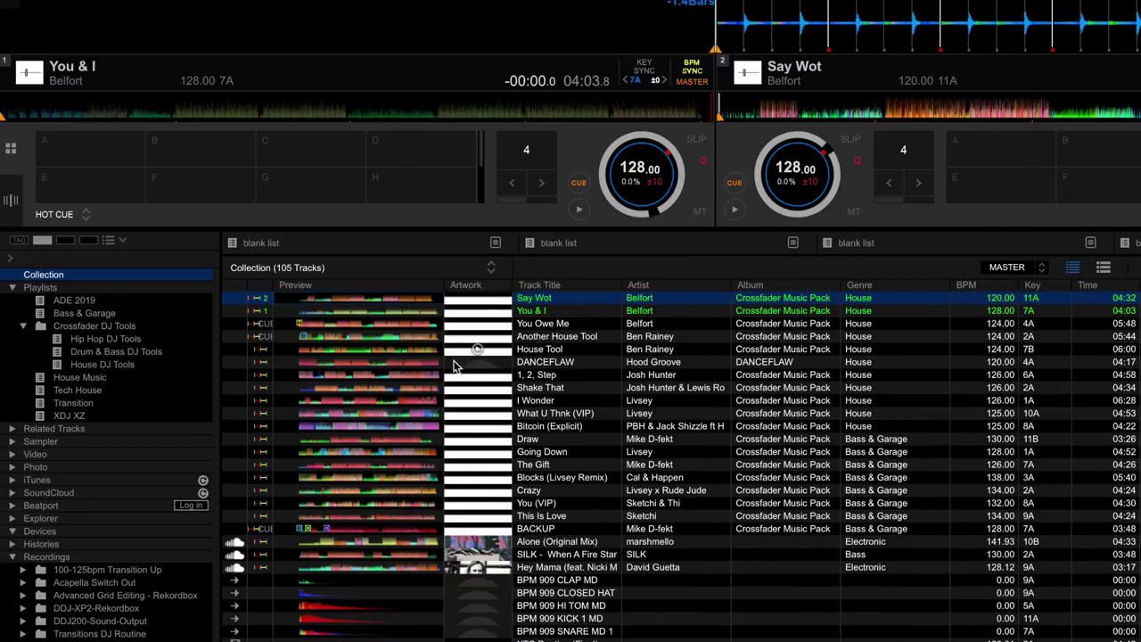
Step: Show the Collection and hide the Album column in its track list
{"action": "left_click", "coordinate": [40, 278]}
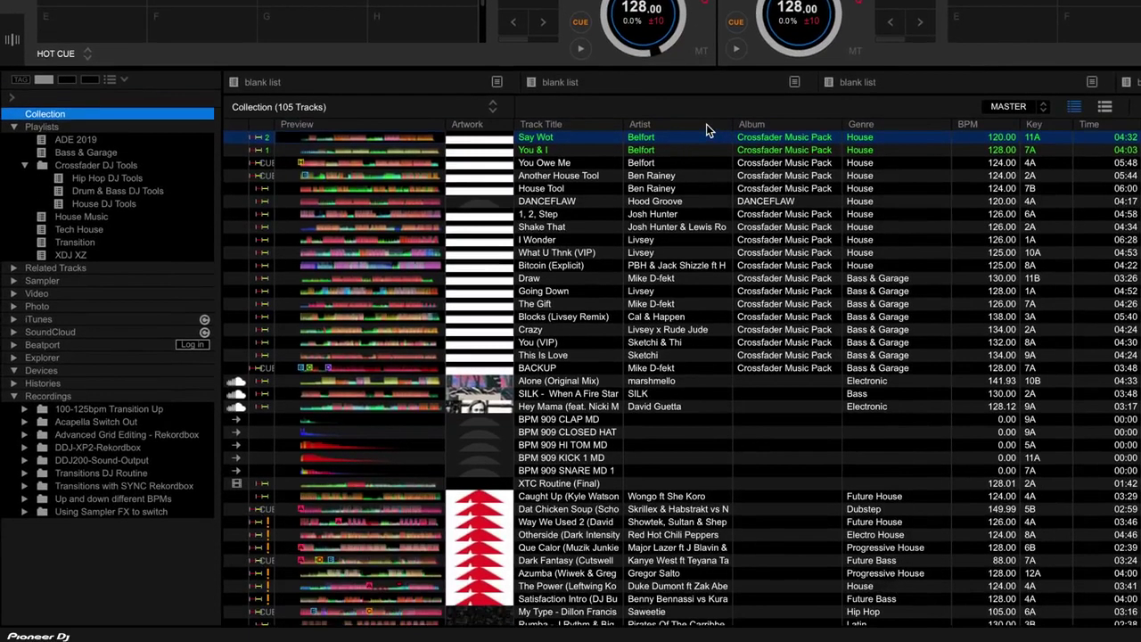
{"action": "right_click", "coordinate": [704, 285]}
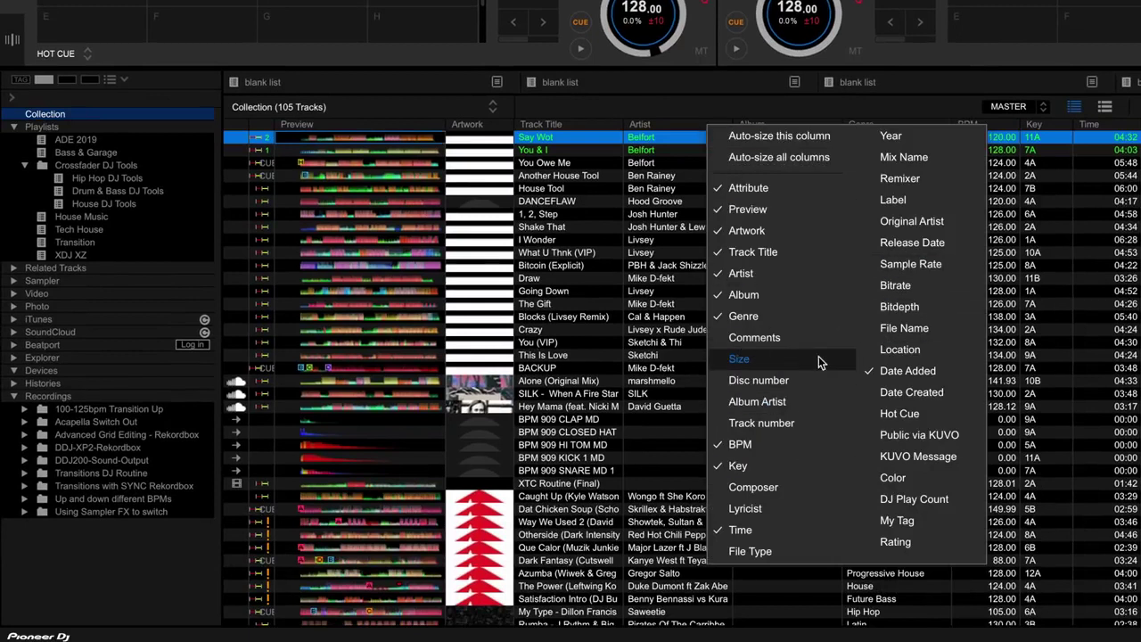
{"action": "left_click", "coordinate": [933, 116]}
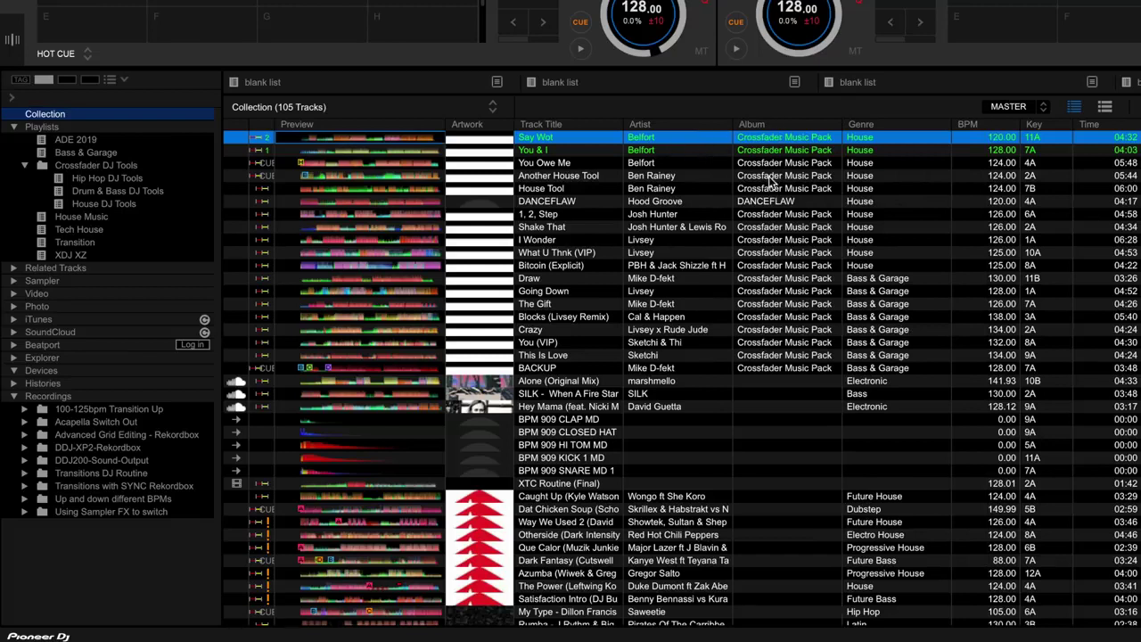
{"action": "right_click", "coordinate": [767, 126]}
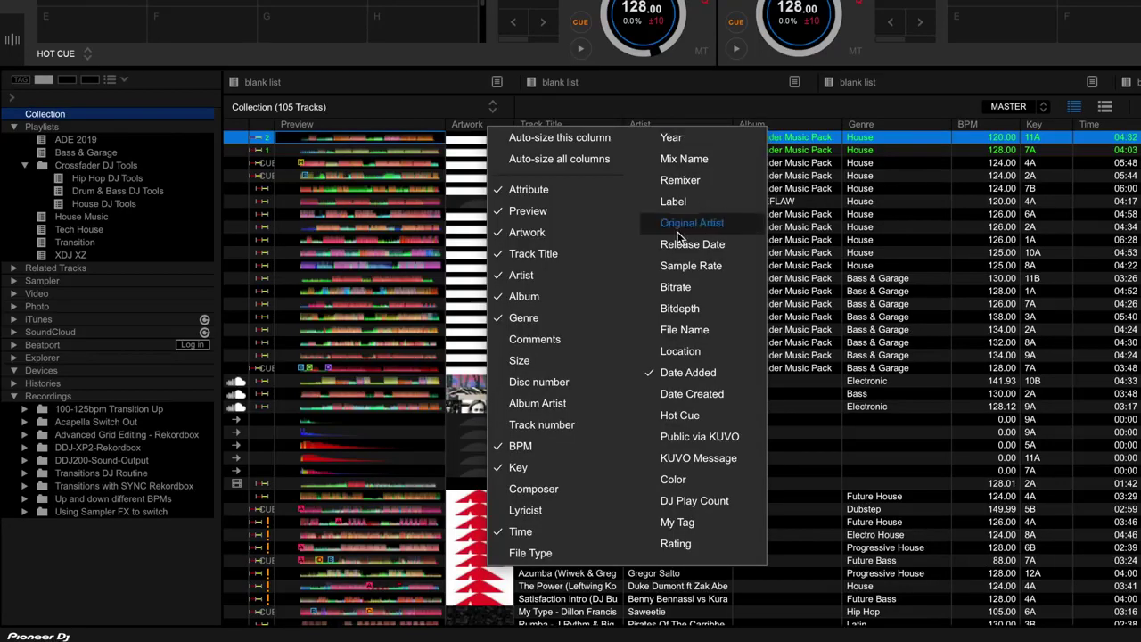
{"action": "left_click", "coordinate": [547, 304]}
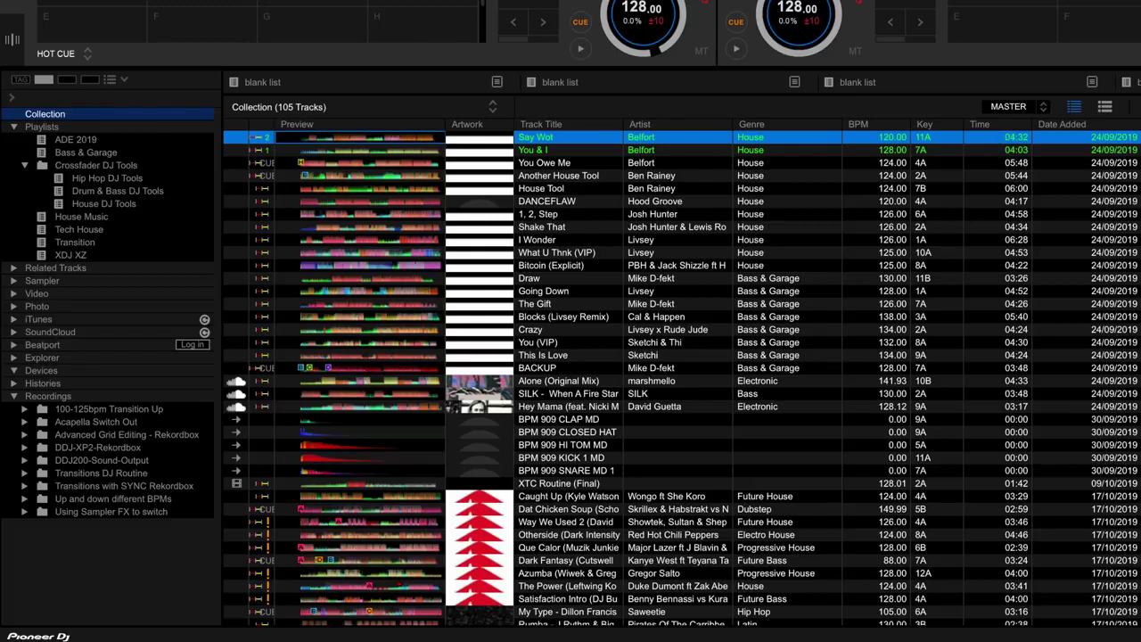
Step: Hide the Time column and add the DJ Play Count column to the track list
{"action": "right_click", "coordinate": [871, 126]}
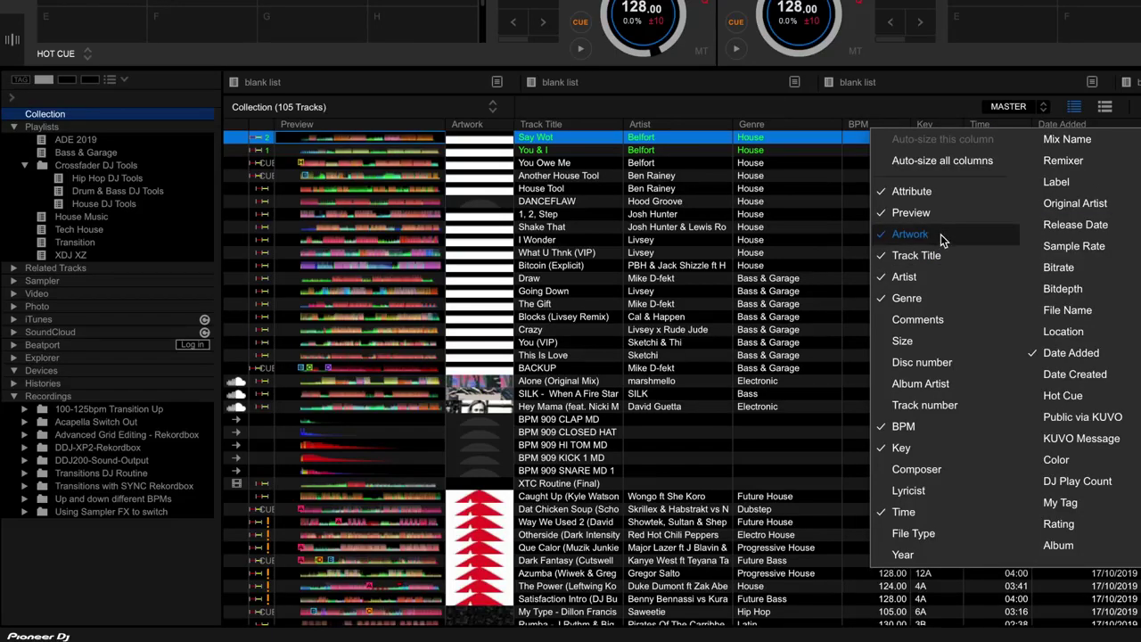
{"action": "left_click", "coordinate": [905, 514]}
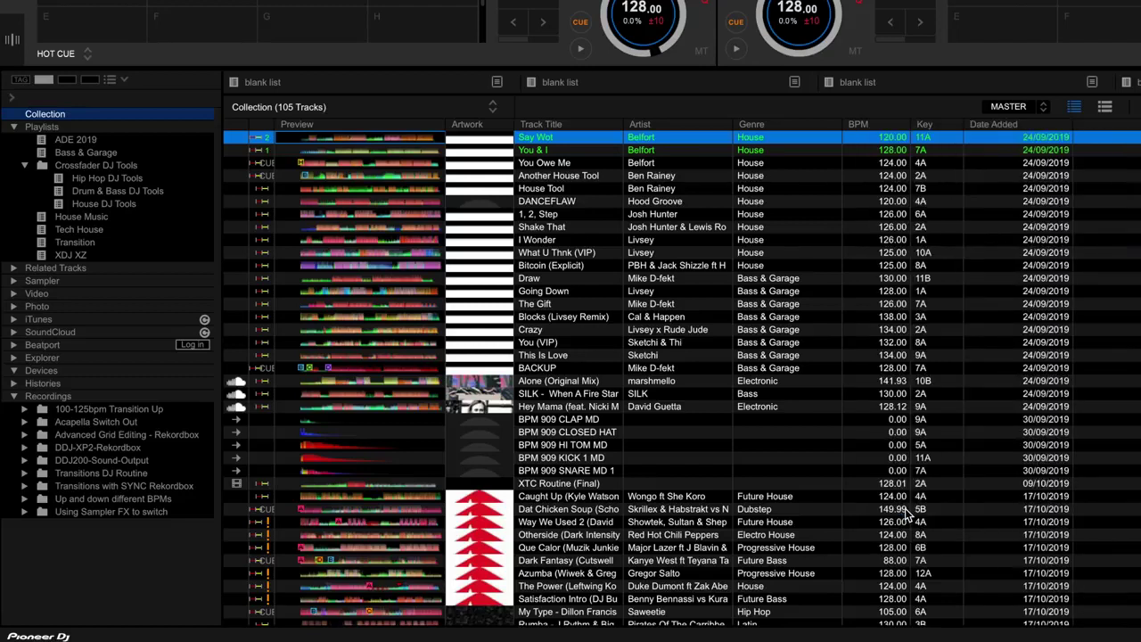
{"action": "right_click", "coordinate": [1096, 124]}
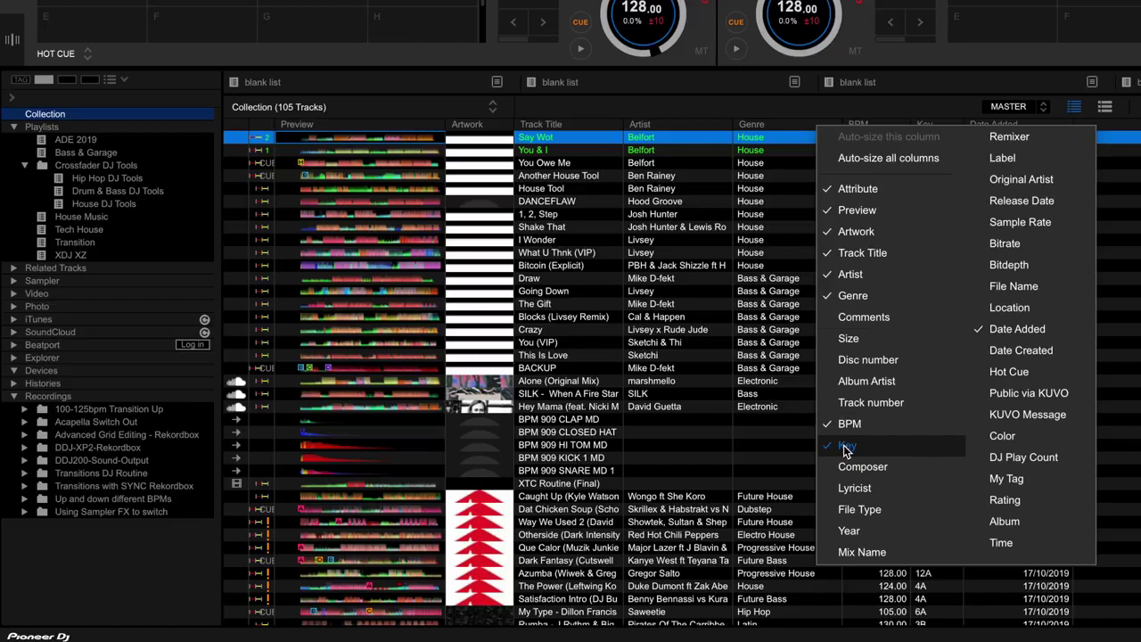
{"action": "left_click", "coordinate": [1023, 460]}
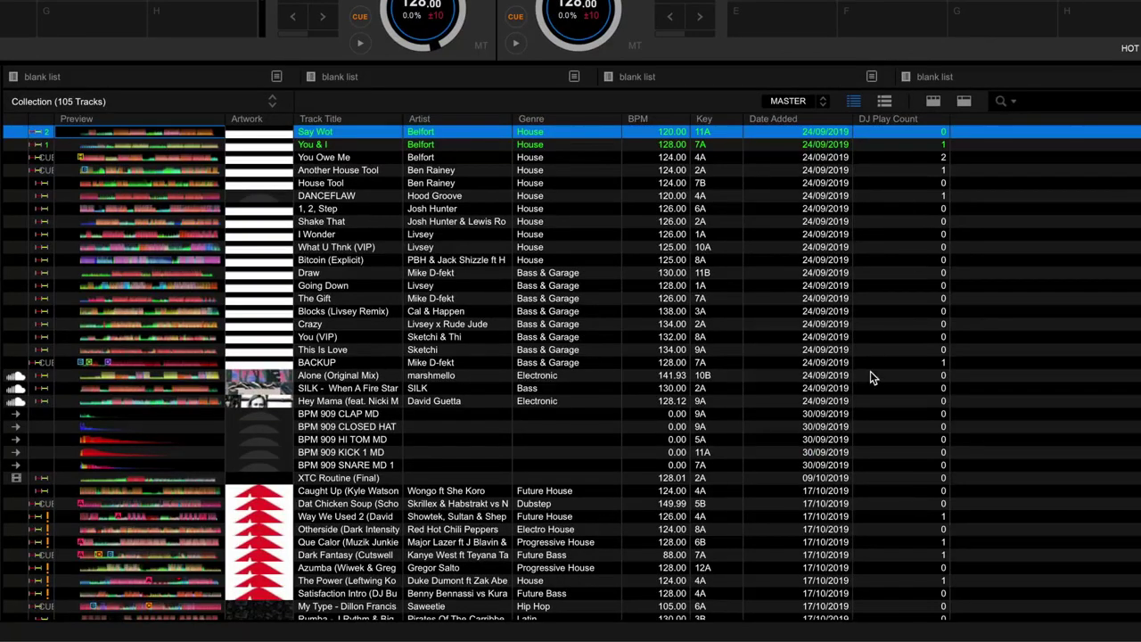
Step: Narrow the Genre column in the track list and auto-size that column to its contents
{"action": "scroll", "coordinate": [870, 375], "scroll_direction": "down", "scroll_amount": 6}
{"action": "scroll", "coordinate": [870, 371], "scroll_direction": "down", "scroll_amount": 7}
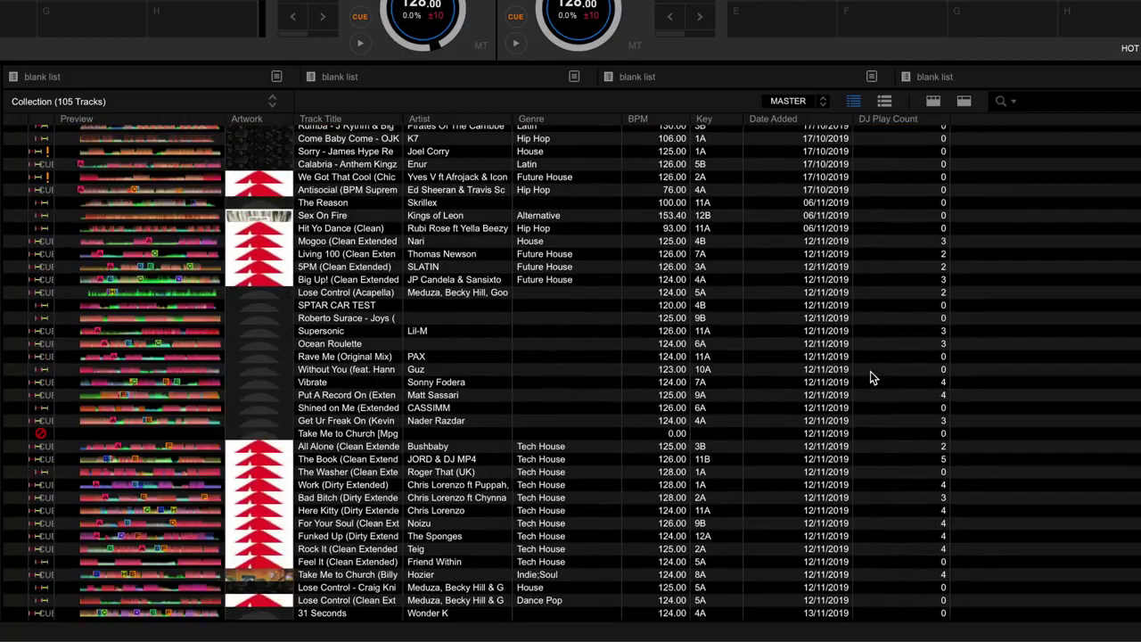
{"action": "scroll", "coordinate": [870, 371], "scroll_direction": "up", "scroll_amount": 15}
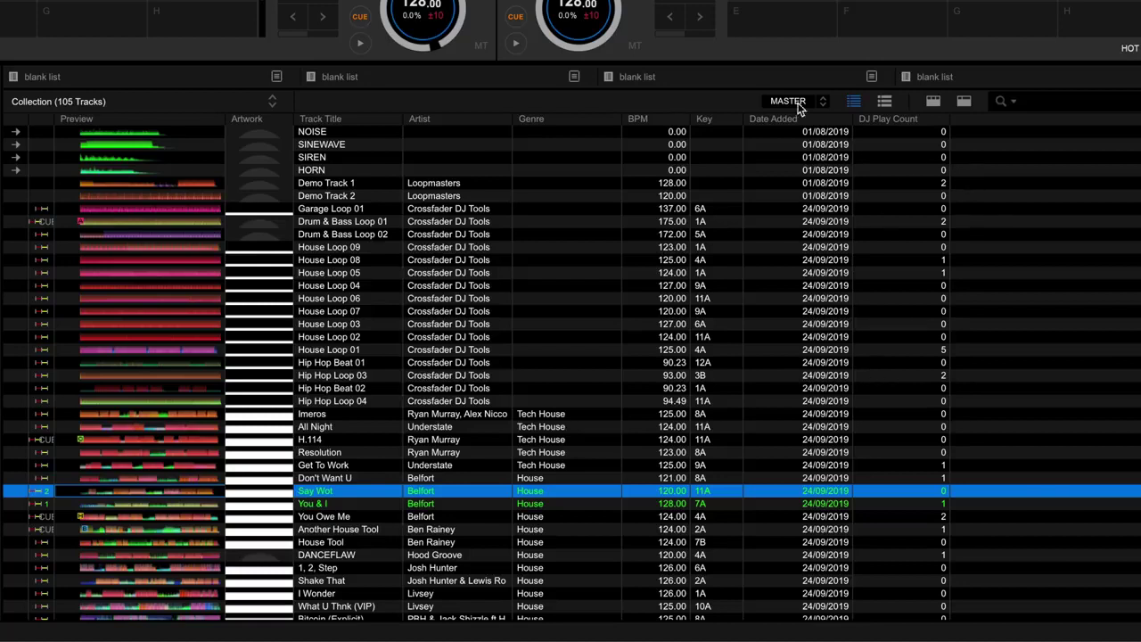
{"action": "left_click_drag", "start_coordinate": [619, 121], "coordinate": [596, 130]}
{"action": "right_click", "coordinate": [587, 125]}
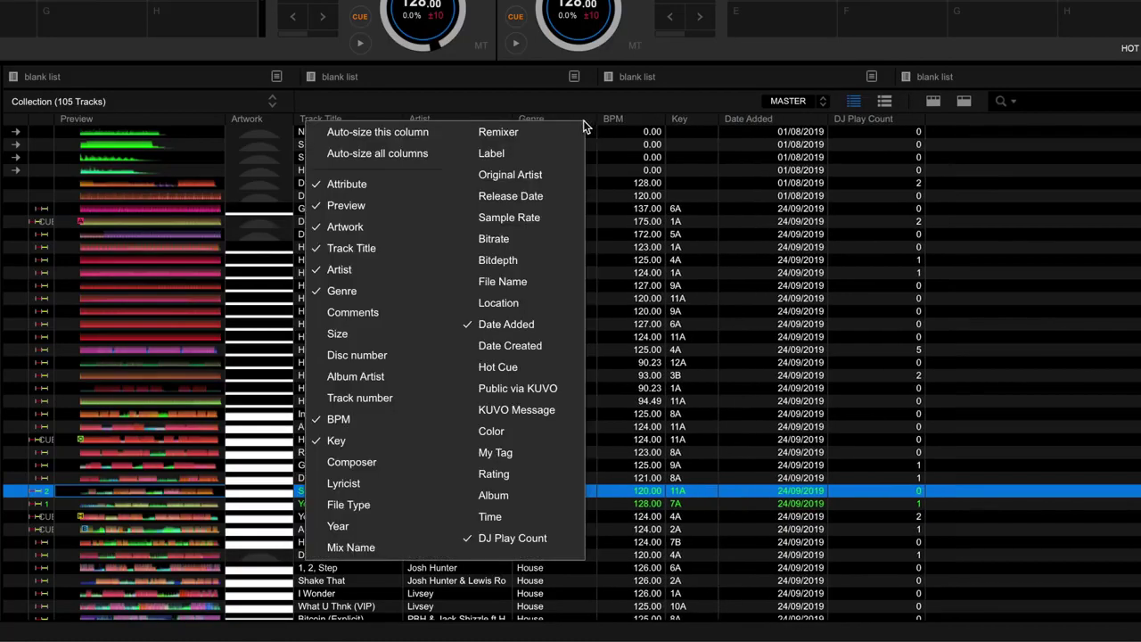
{"action": "left_click", "coordinate": [417, 134]}
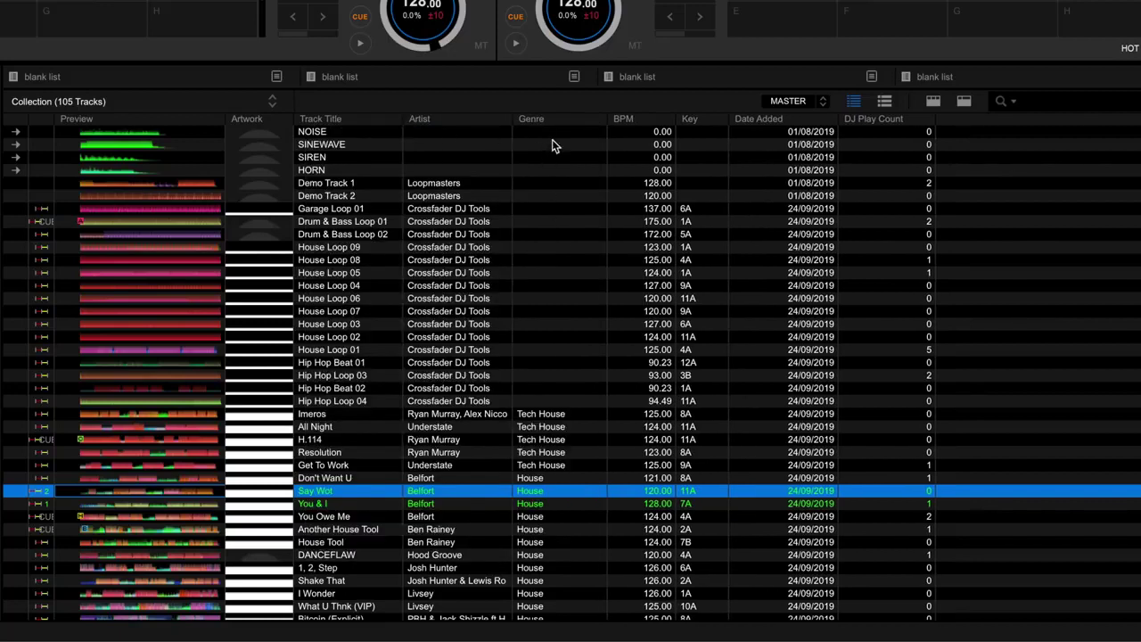
Step: Auto-size all columns of the Collection track list
{"action": "scroll", "coordinate": [516, 417], "scroll_direction": "down", "scroll_amount": 15}
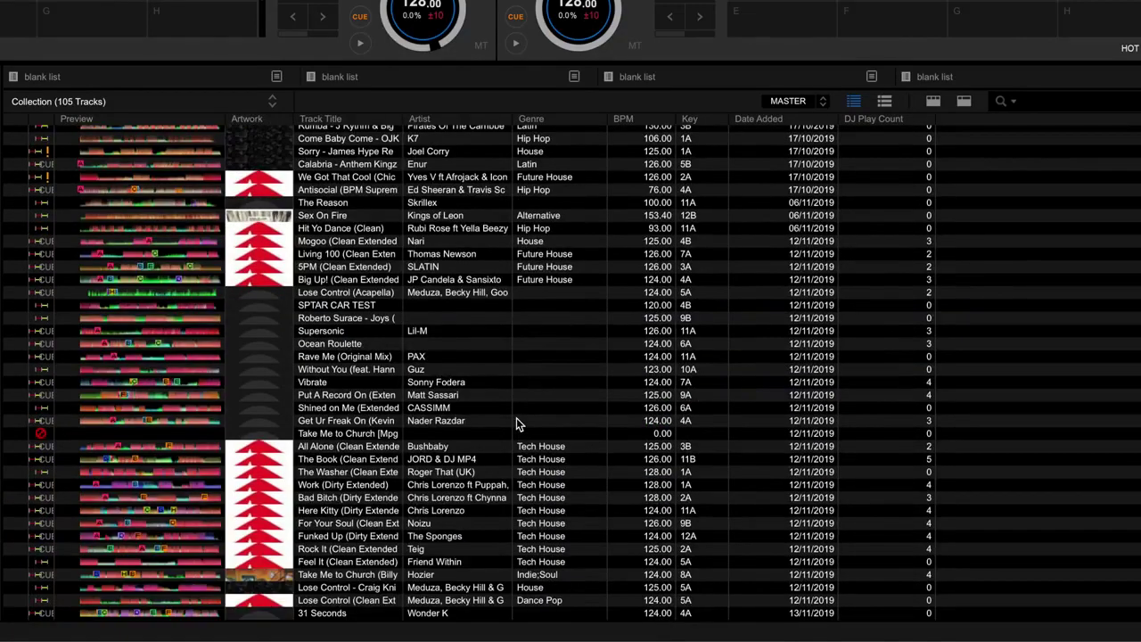
{"action": "scroll", "coordinate": [516, 417], "scroll_direction": "up", "scroll_amount": 15}
{"action": "right_click", "coordinate": [555, 120]}
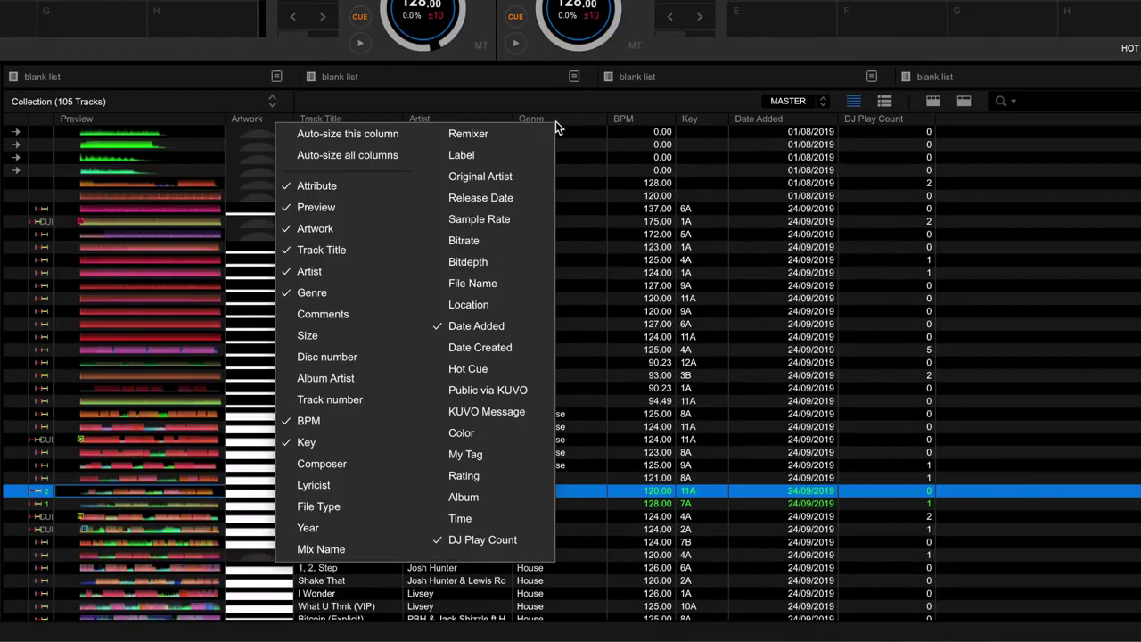
{"action": "left_click", "coordinate": [379, 157]}
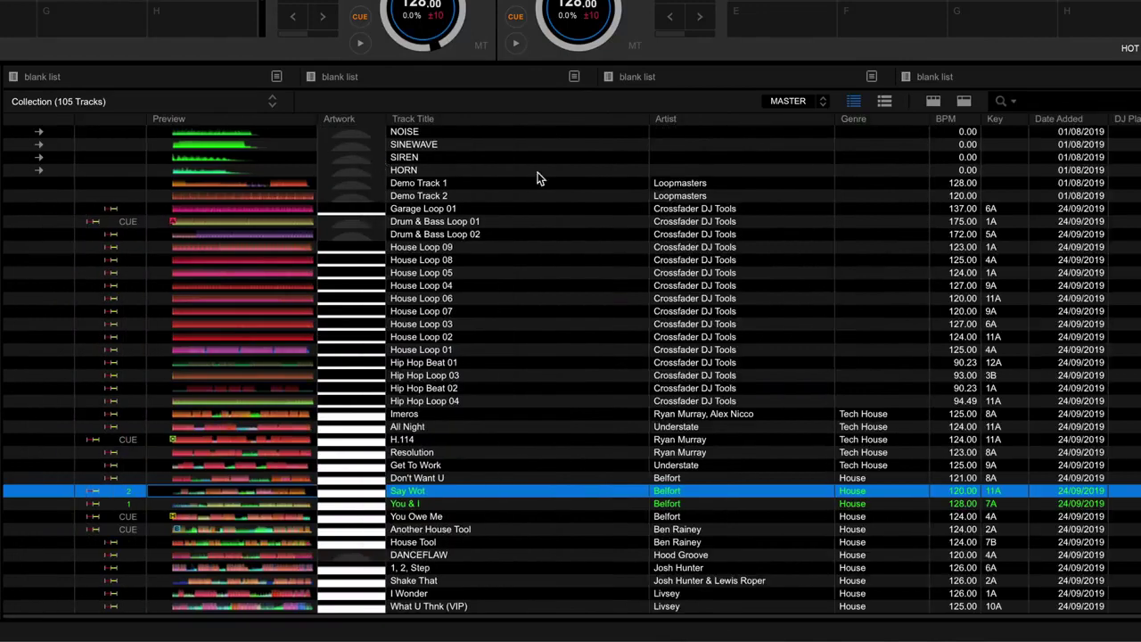
Step: Hide the Artwork column and move the DJ Play Count column in front of the attribute and Preview columns
{"action": "right_click", "coordinate": [348, 118]}
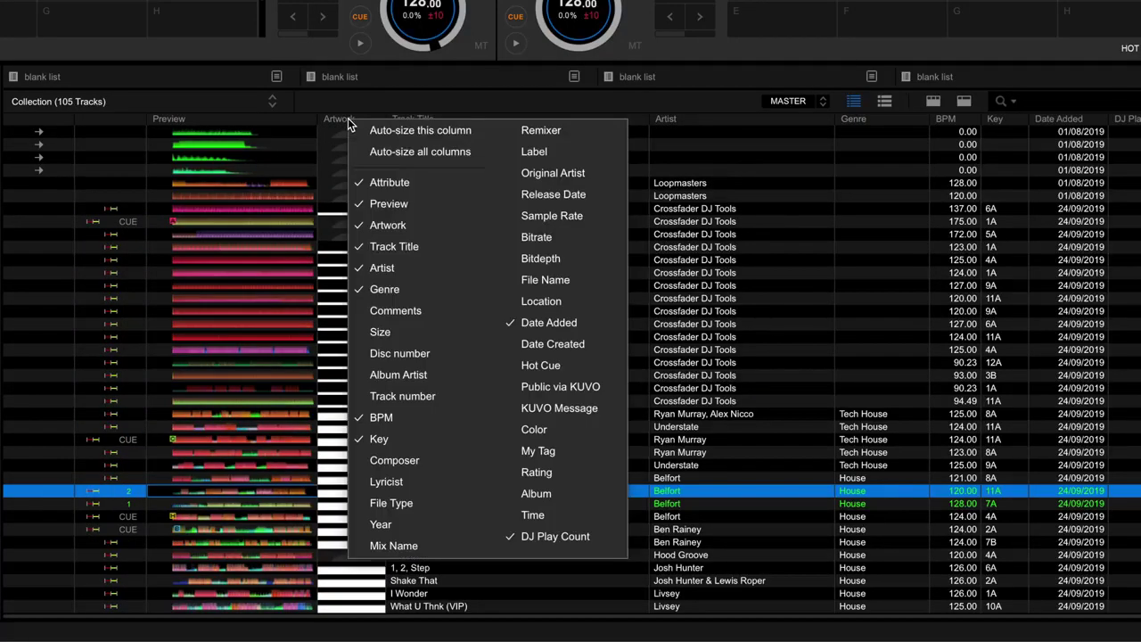
{"action": "left_click", "coordinate": [405, 224]}
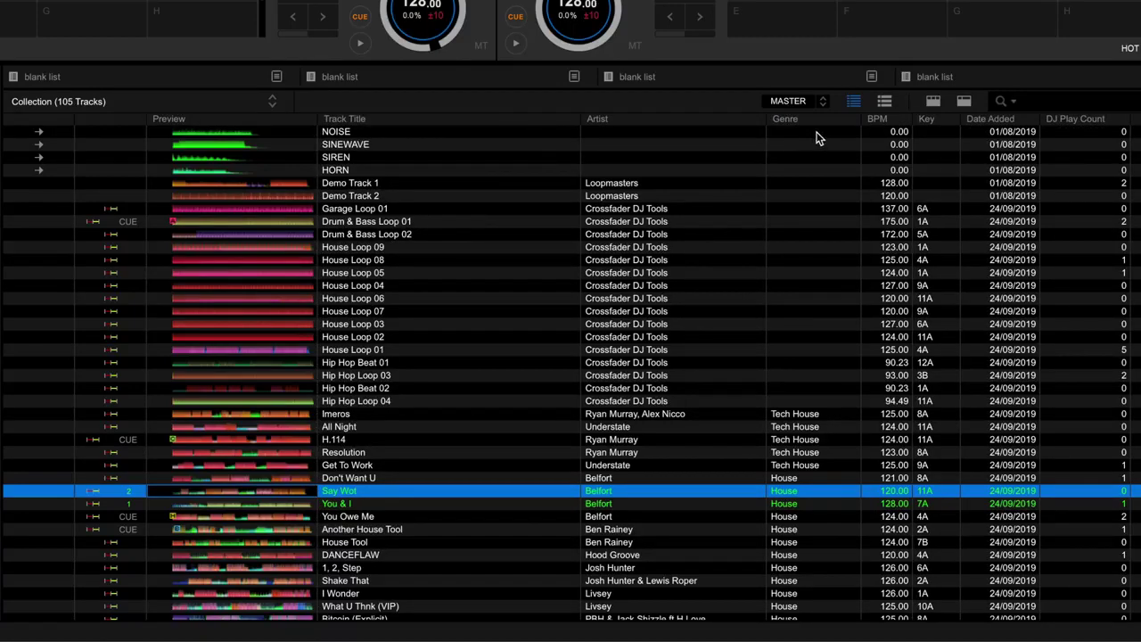
{"action": "left_click_drag", "start_coordinate": [1080, 116], "coordinate": [116, 125]}
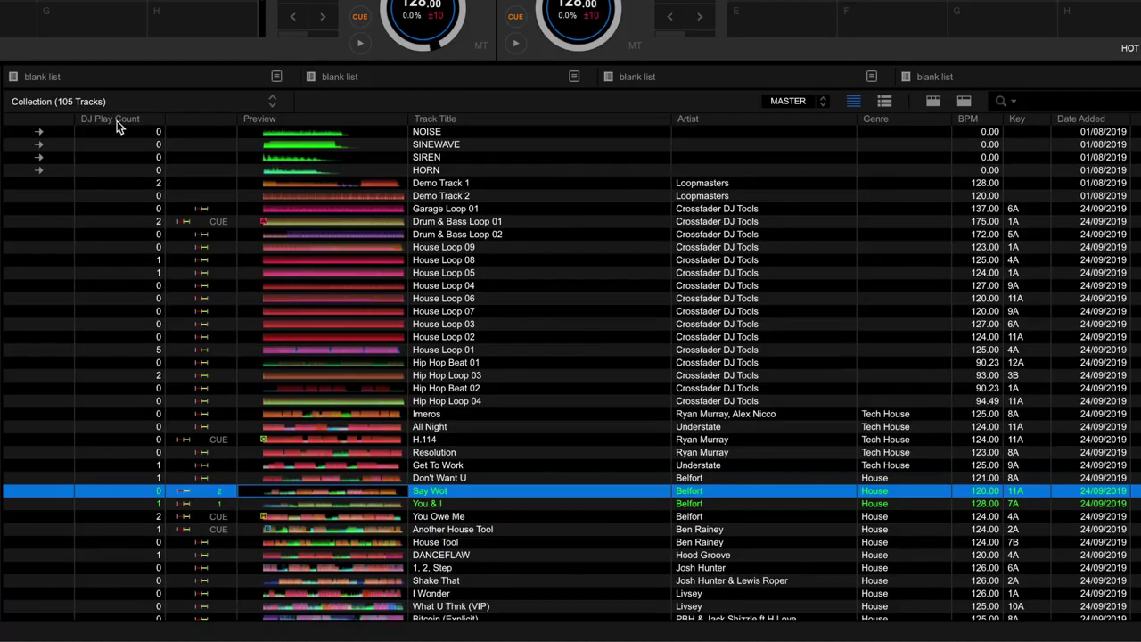
Step: Sort the tracks by DJ Play Count with the highest counts first, cycle through the sort orders, and clear the sorting
{"action": "left_click", "coordinate": [116, 125]}
{"action": "left_click", "coordinate": [119, 125]}
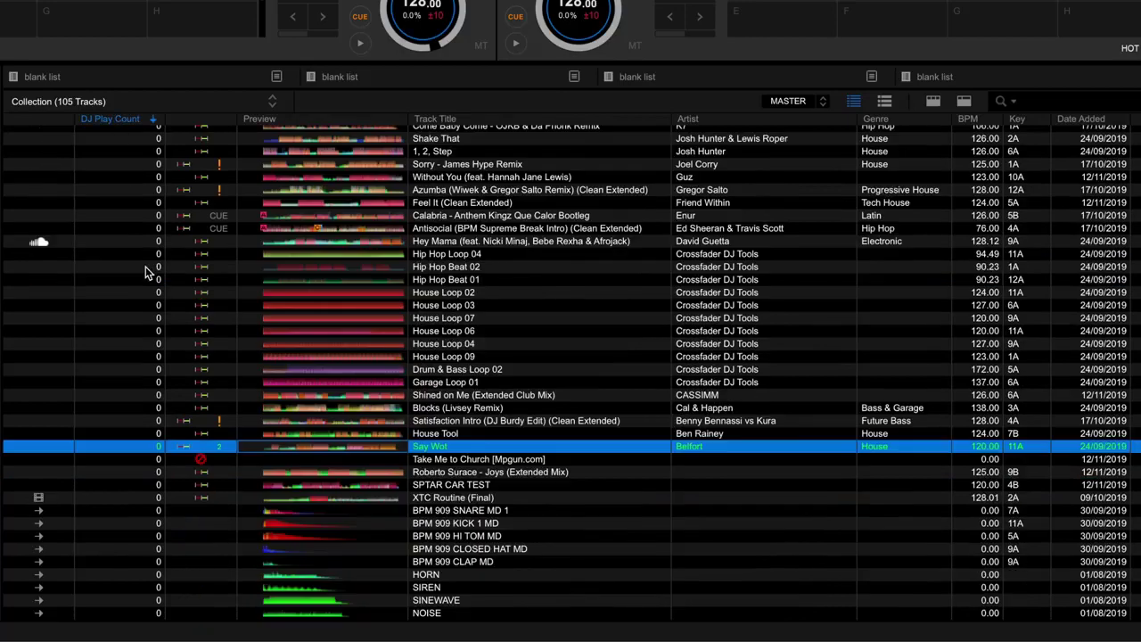
{"action": "scroll", "coordinate": [145, 267], "scroll_direction": "up", "scroll_amount": 15}
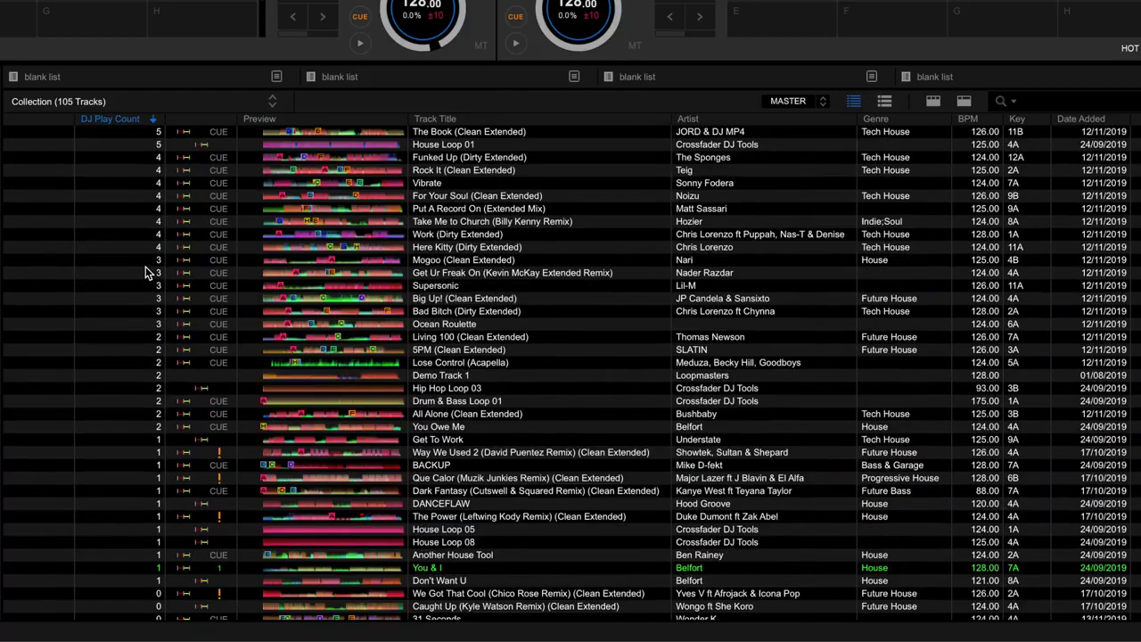
{"action": "left_click", "coordinate": [126, 120]}
{"action": "scroll", "coordinate": [157, 297], "scroll_direction": "down", "scroll_amount": 10}
{"action": "left_click", "coordinate": [124, 121]}
{"action": "left_click", "coordinate": [124, 122]}
{"action": "left_click", "coordinate": [124, 121]}
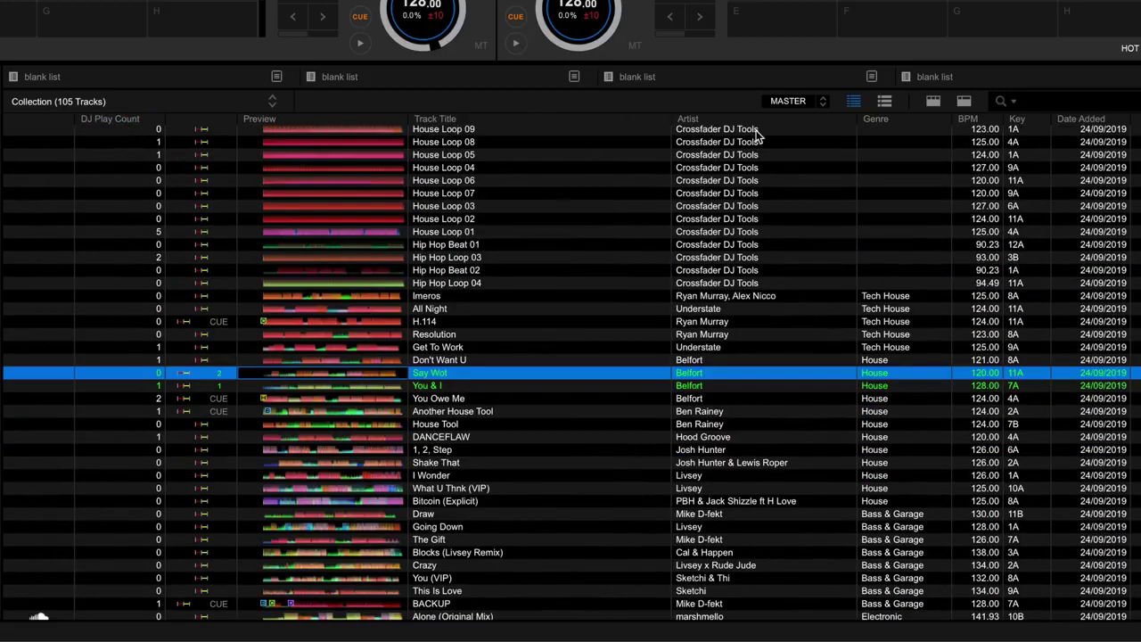
Step: Sort the Collection tracks by BPM in ascending order and look through the list
{"action": "left_click", "coordinate": [971, 121]}
{"action": "left_click", "coordinate": [987, 123]}
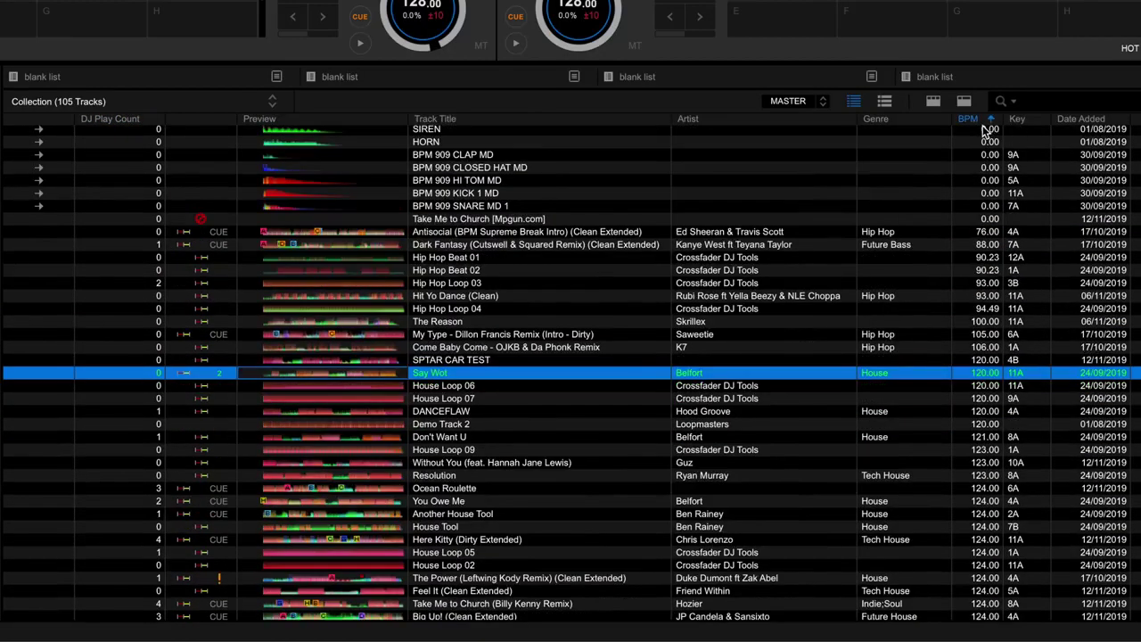
{"action": "scroll", "coordinate": [910, 389], "scroll_direction": "down", "scroll_amount": 4}
{"action": "scroll", "coordinate": [911, 385], "scroll_direction": "up", "scroll_amount": 2}
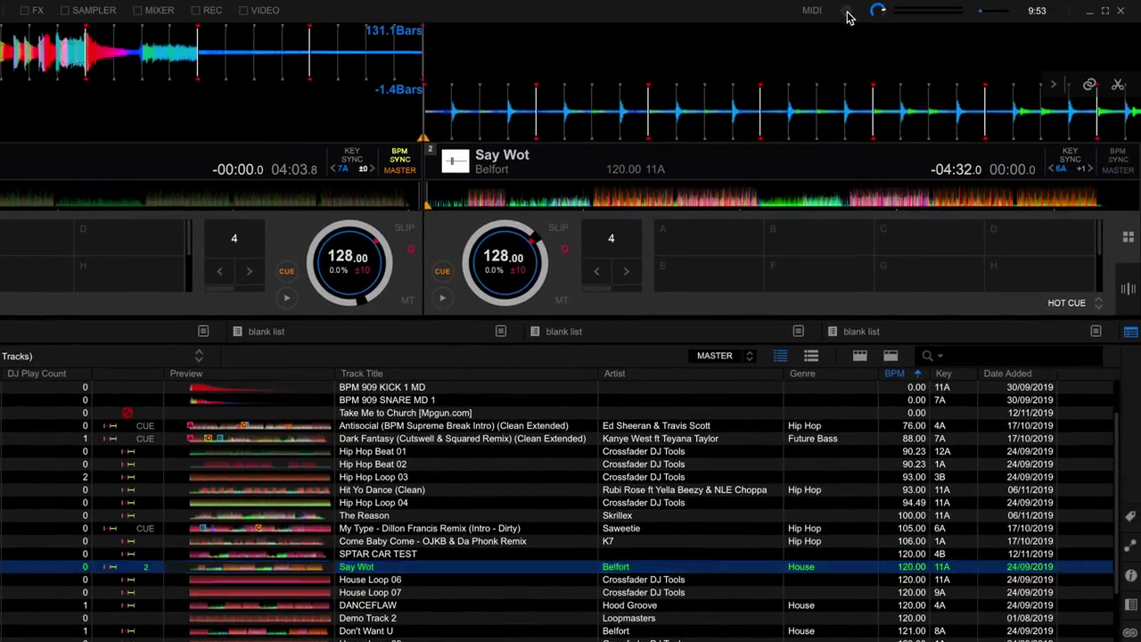
Step: Switch the key display format to Classic and back to Alphanumeric in the View preferences, and close them
{"action": "left_click", "coordinate": [847, 11]}
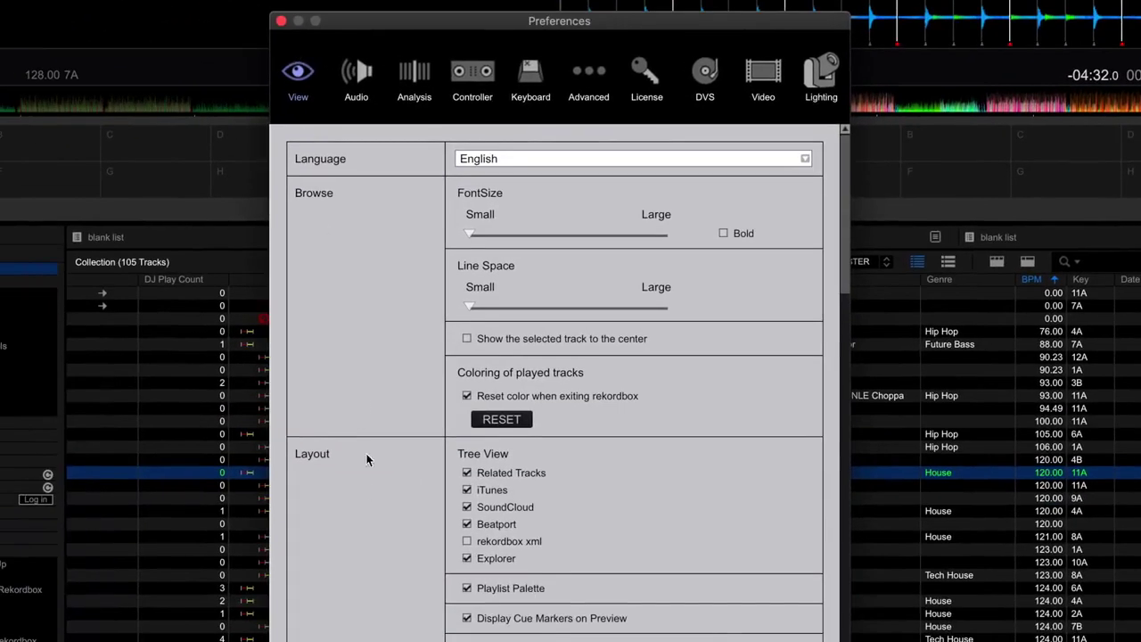
{"action": "scroll", "coordinate": [236, 591], "scroll_direction": "down", "scroll_amount": 5}
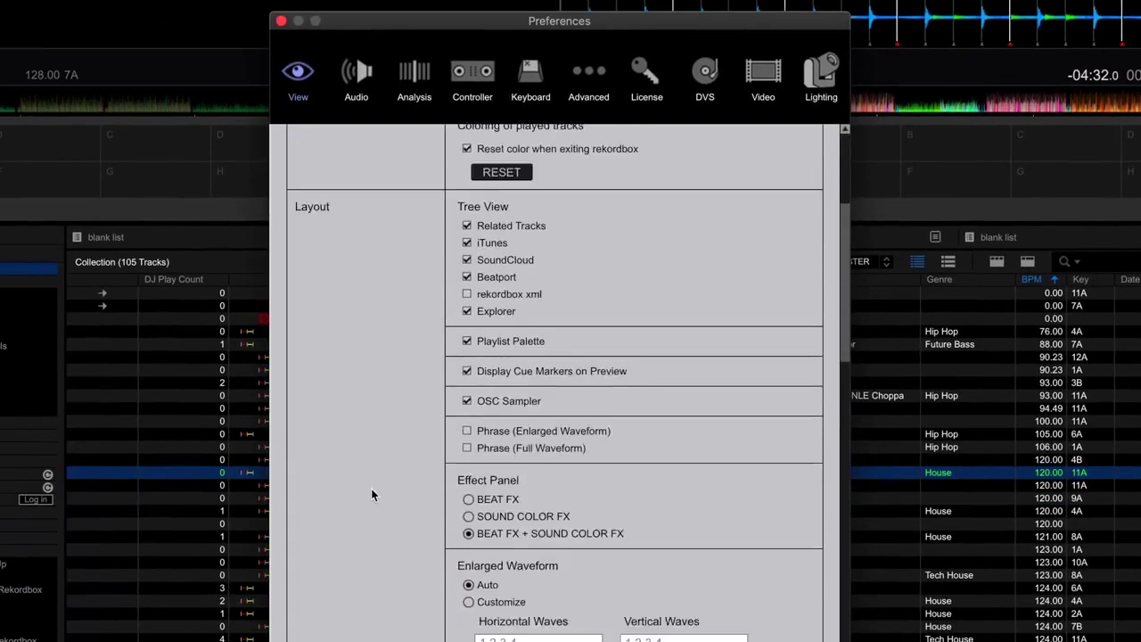
{"action": "scroll", "coordinate": [372, 495], "scroll_direction": "down", "scroll_amount": 10}
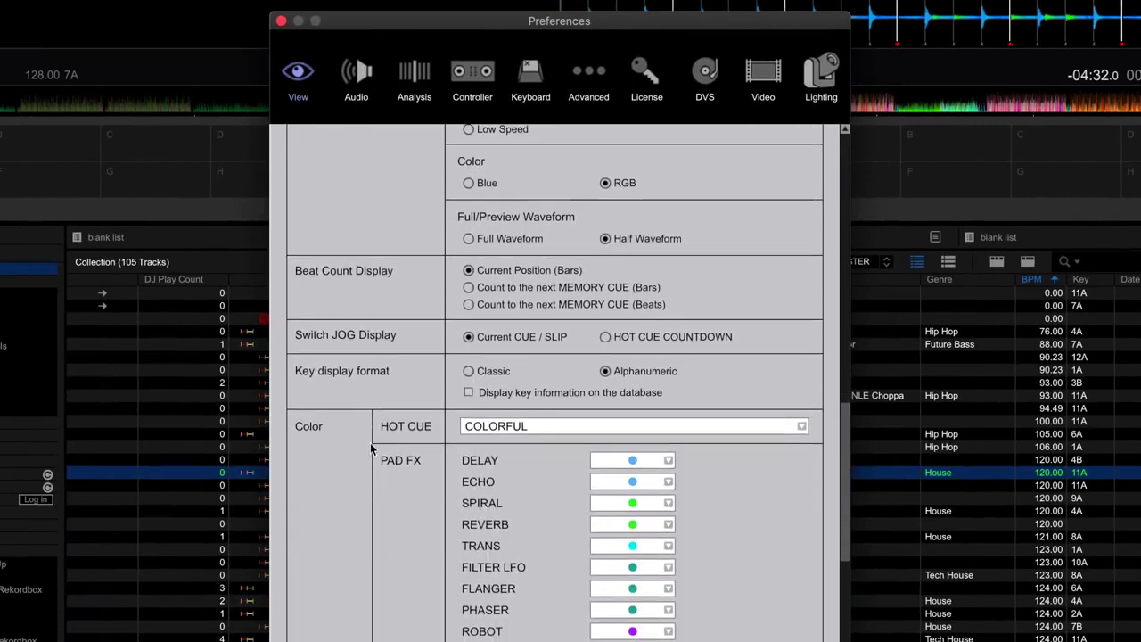
{"action": "left_click", "coordinate": [469, 372]}
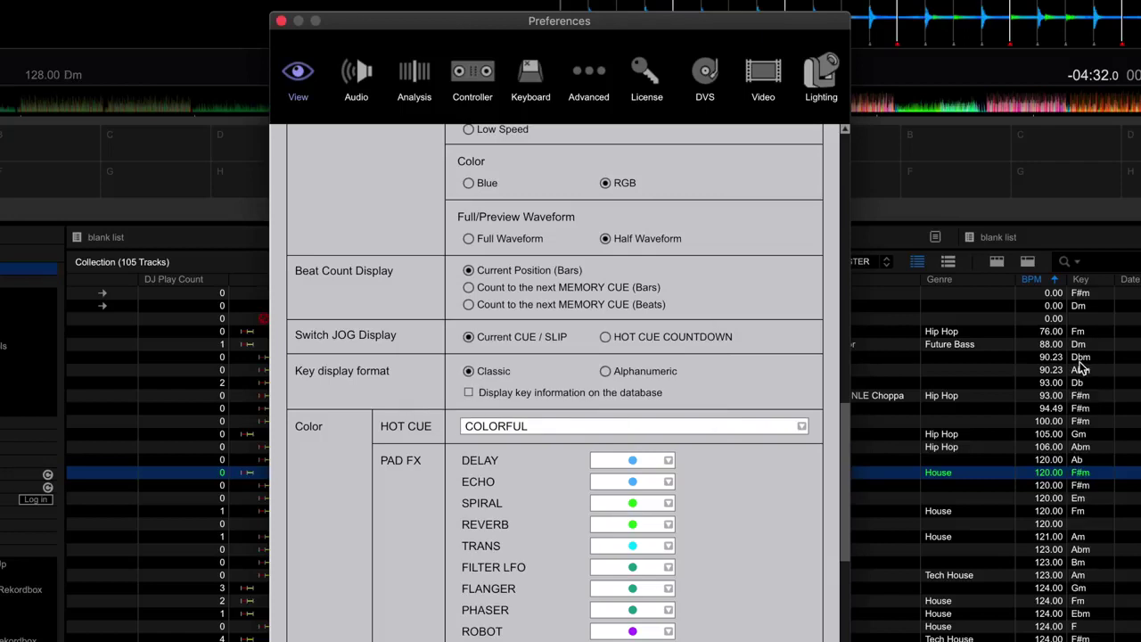
{"action": "left_click", "coordinate": [605, 373]}
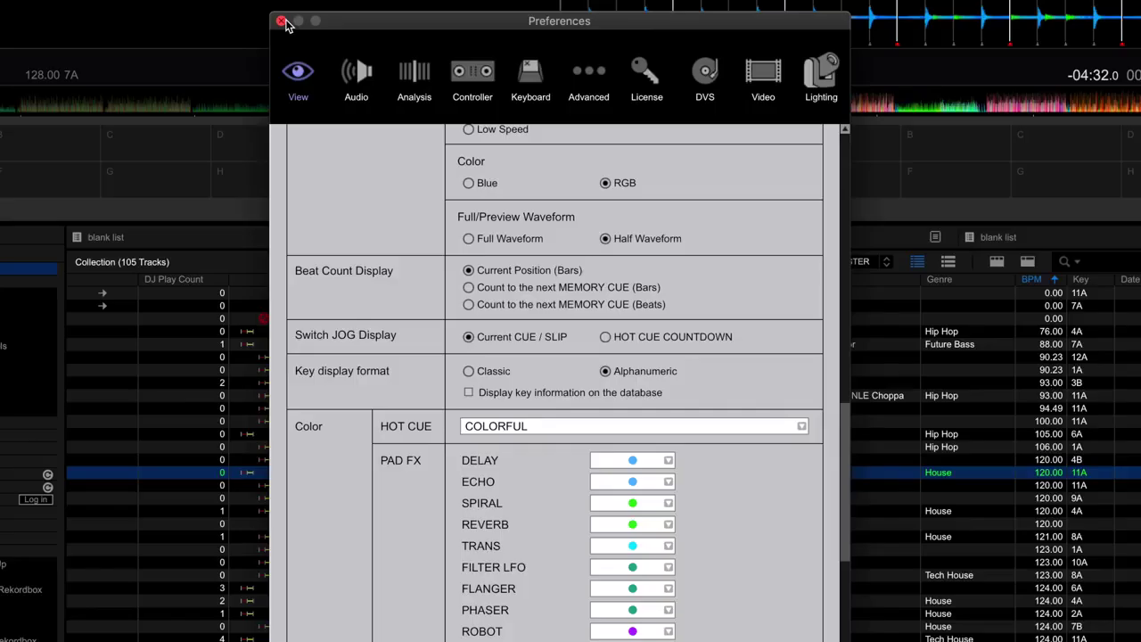
{"action": "left_click", "coordinate": [282, 22]}
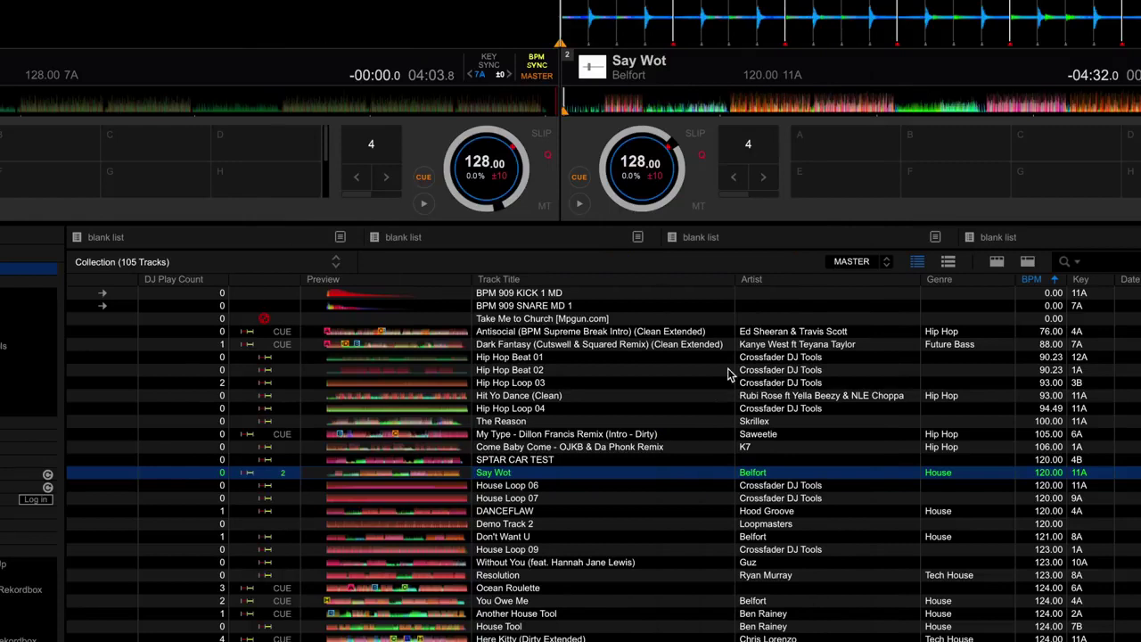
Step: Turn on key-match highlighting against the master deck and make deck 2, playing Say Wot, the master
{"action": "left_click", "coordinate": [851, 262]}
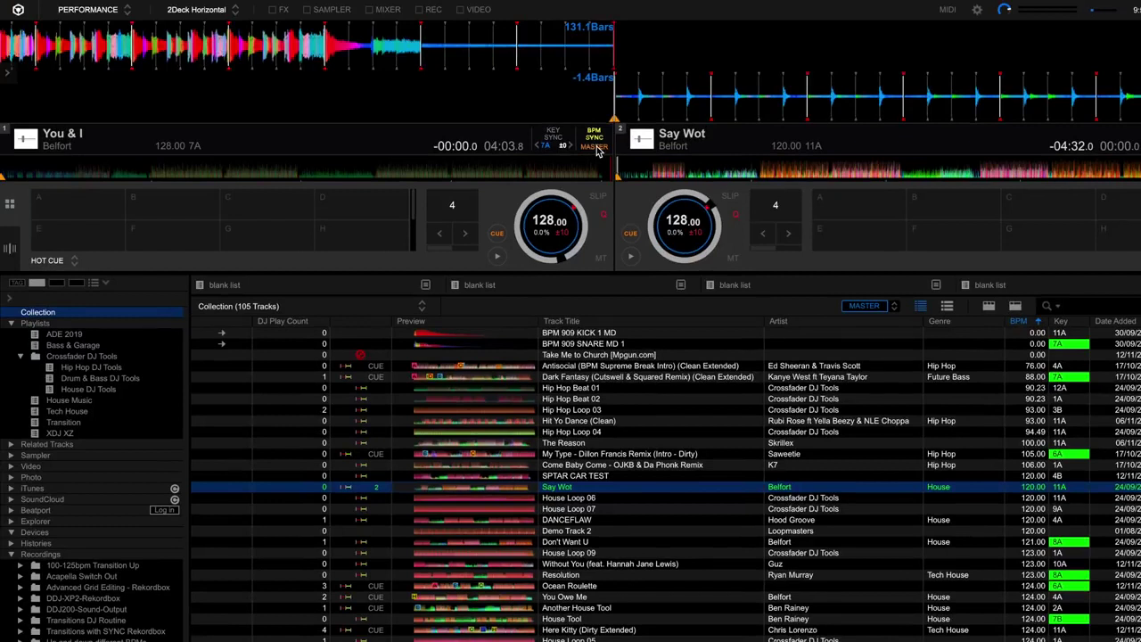
{"action": "left_click", "coordinate": [1067, 144]}
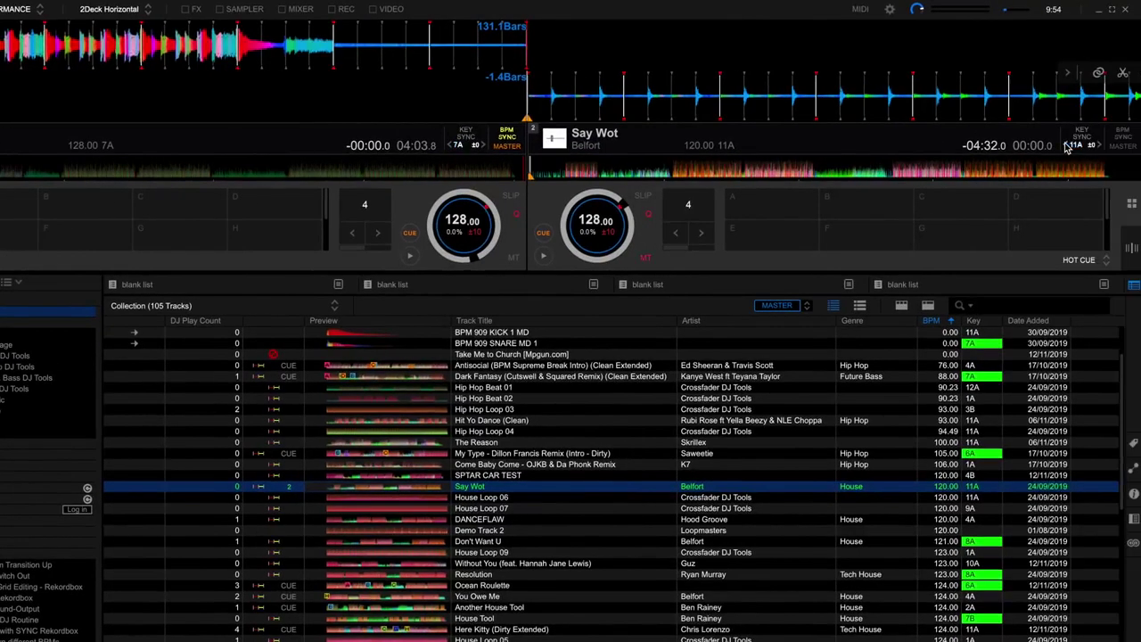
{"action": "left_click", "coordinate": [1125, 149]}
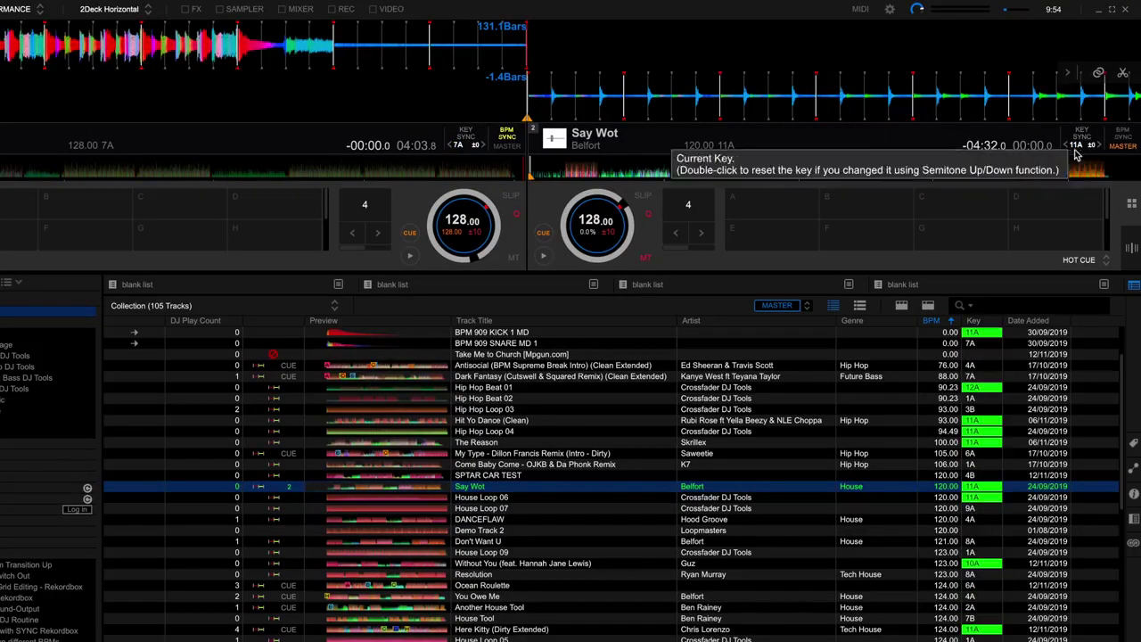
Step: Go through the Collection tracks highlighted as key-compatible with Say Wot, such as Hip Hop Loop 04 and Hip Hop Beat 01
{"action": "left_click", "coordinate": [885, 442]}
{"action": "left_click", "coordinate": [884, 432]}
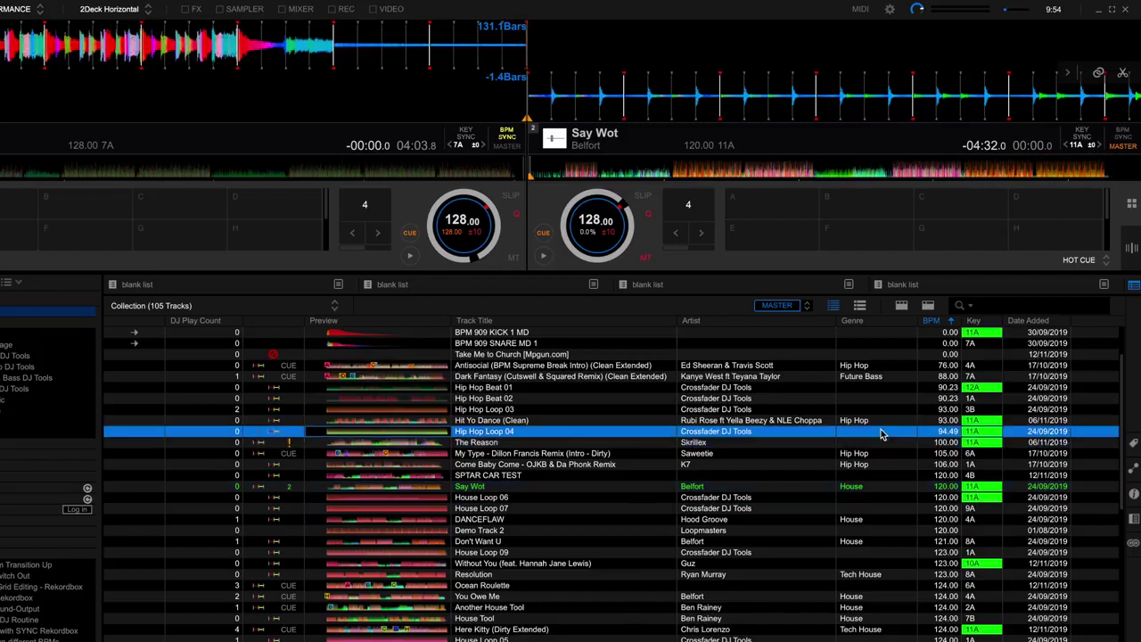
{"action": "left_click", "coordinate": [883, 420]}
{"action": "left_click", "coordinate": [885, 386]}
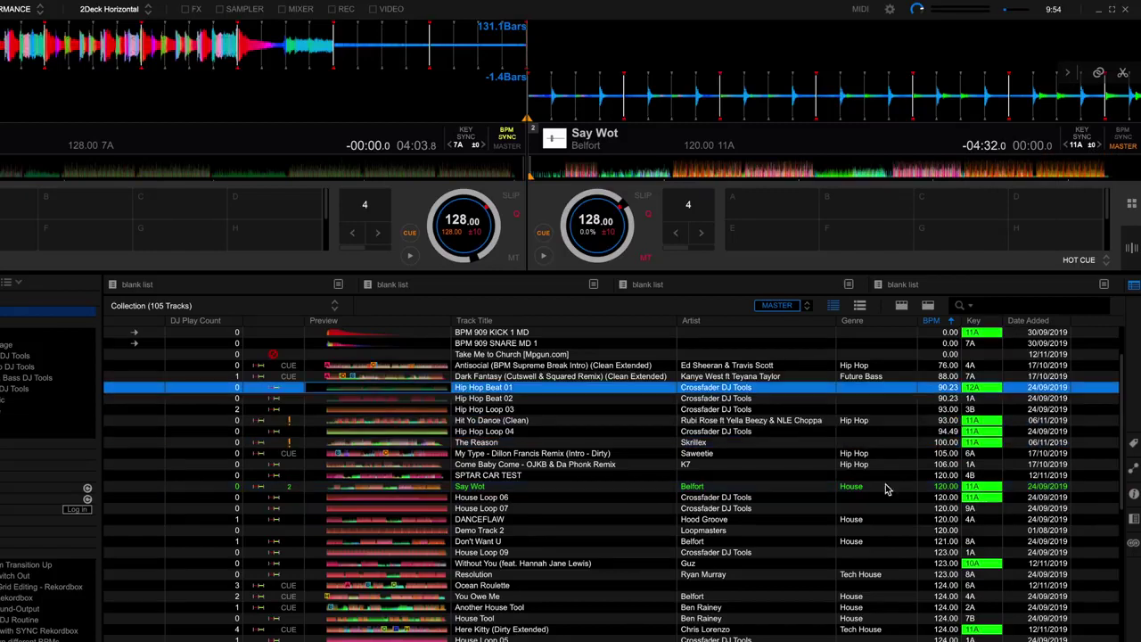
{"action": "left_click", "coordinate": [874, 565]}
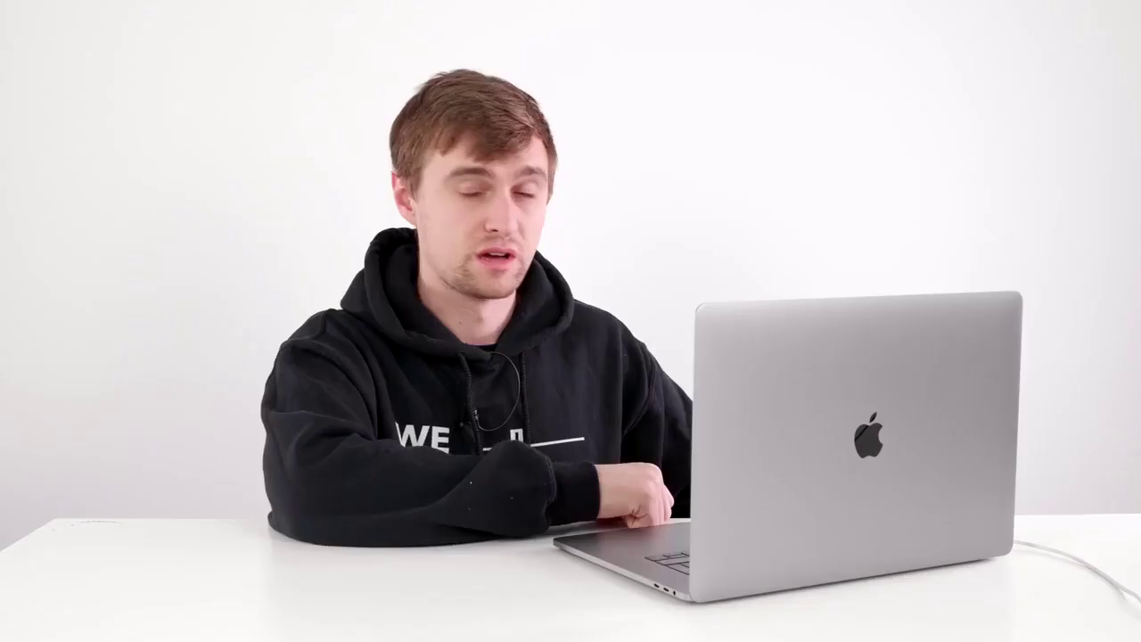
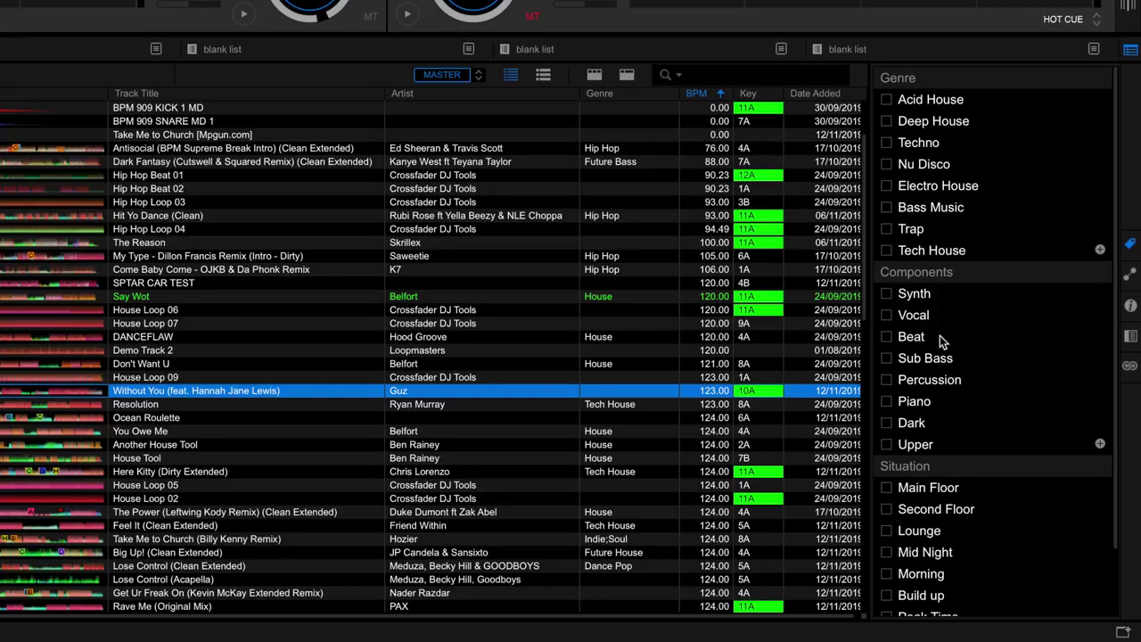
Step: Add the tags EDM and Hip Hop to the Genre category of My Tag
{"action": "scroll", "coordinate": [942, 343], "scroll_direction": "down", "scroll_amount": 3}
{"action": "scroll", "coordinate": [941, 370], "scroll_direction": "up", "scroll_amount": 3}
{"action": "left_click", "coordinate": [1102, 252]}
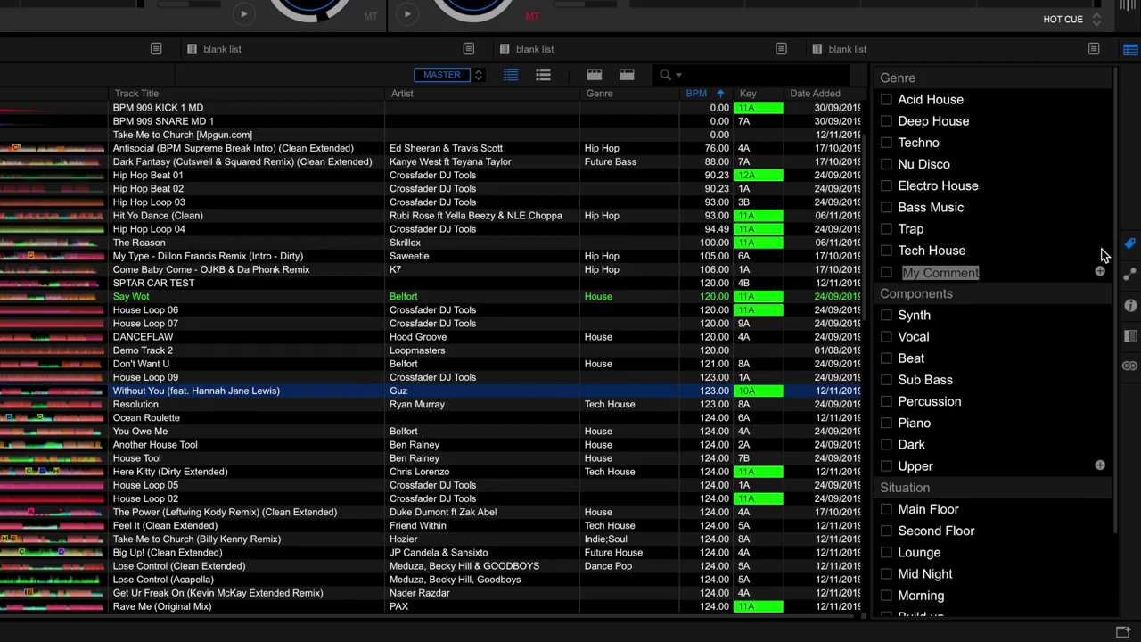
{"action": "type", "text": "EDM"}
{"action": "key", "text": "Return"}
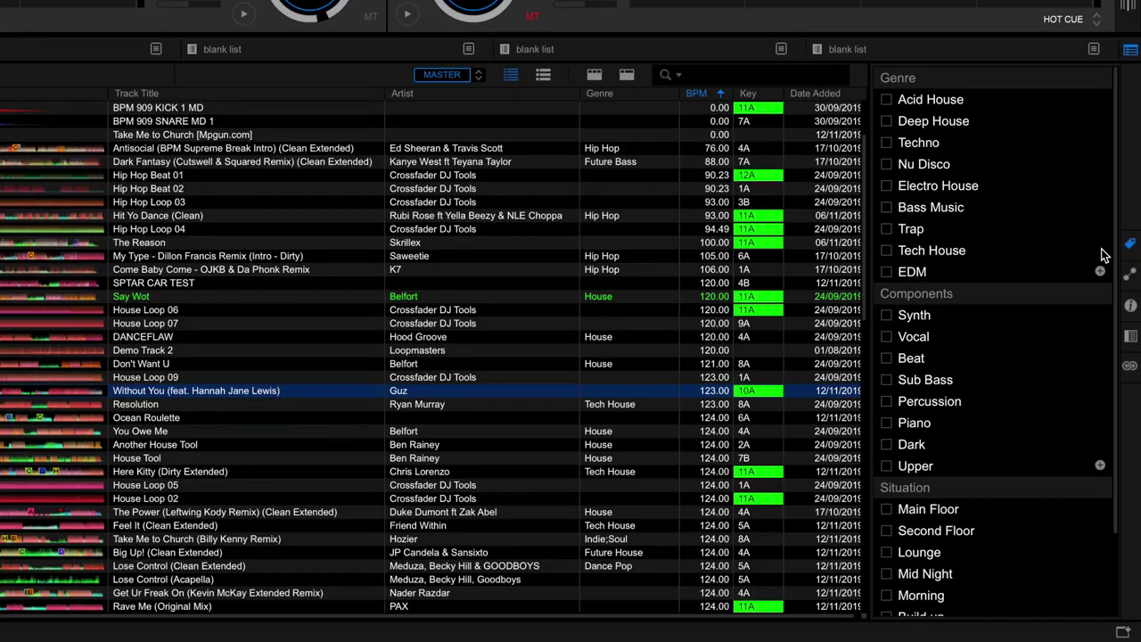
{"action": "left_click", "coordinate": [1100, 271]}
{"action": "type", "text": "Hip Hop"}
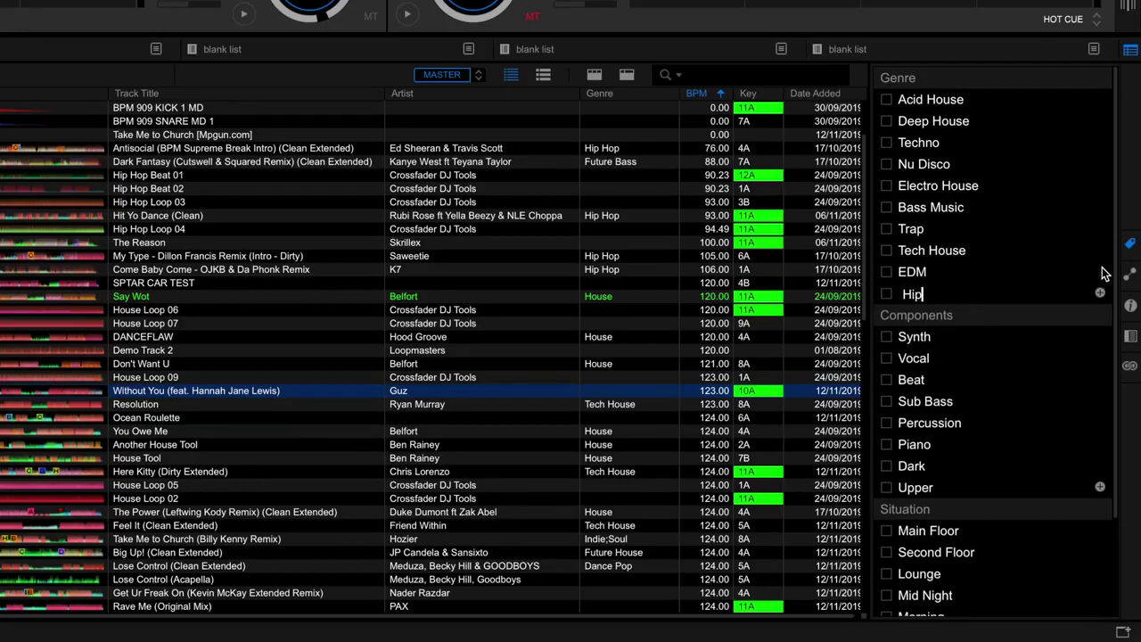
{"action": "key", "text": "Return"}
Step: Add the tag Banger! to the Untitled Column category of My Tag
{"action": "scroll", "coordinate": [1006, 357], "scroll_direction": "down", "scroll_amount": 3}
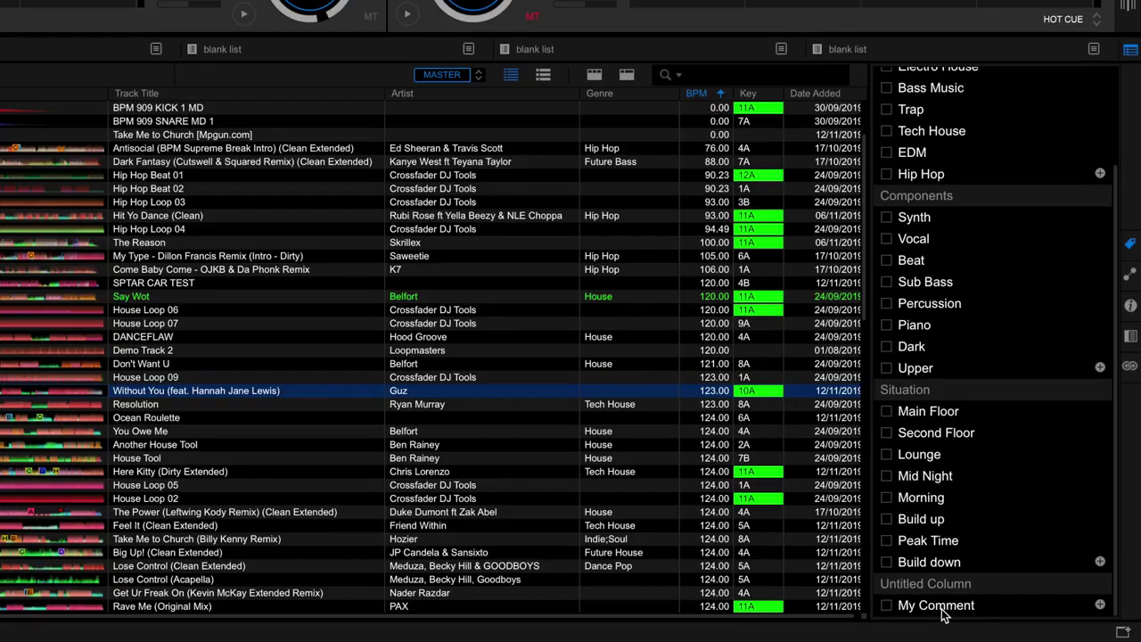
{"action": "left_click", "coordinate": [1100, 604]}
{"action": "type", "text": "Bnge"}
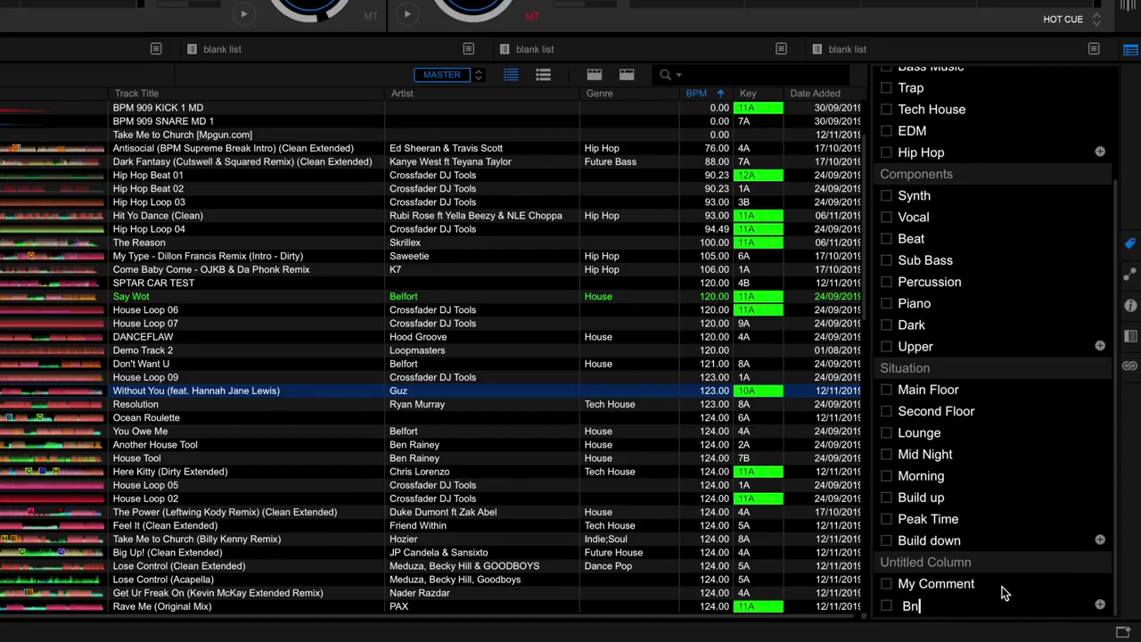
{"action": "key", "text": "BackSpace"}
{"action": "key", "text": "BackSpace"}
{"action": "key", "text": "BackSpace"}
{"action": "type", "text": "anger!"}
{"action": "key", "text": "Return"}
{"action": "scroll", "coordinate": [961, 369], "scroll_direction": "up", "scroll_amount": 3}
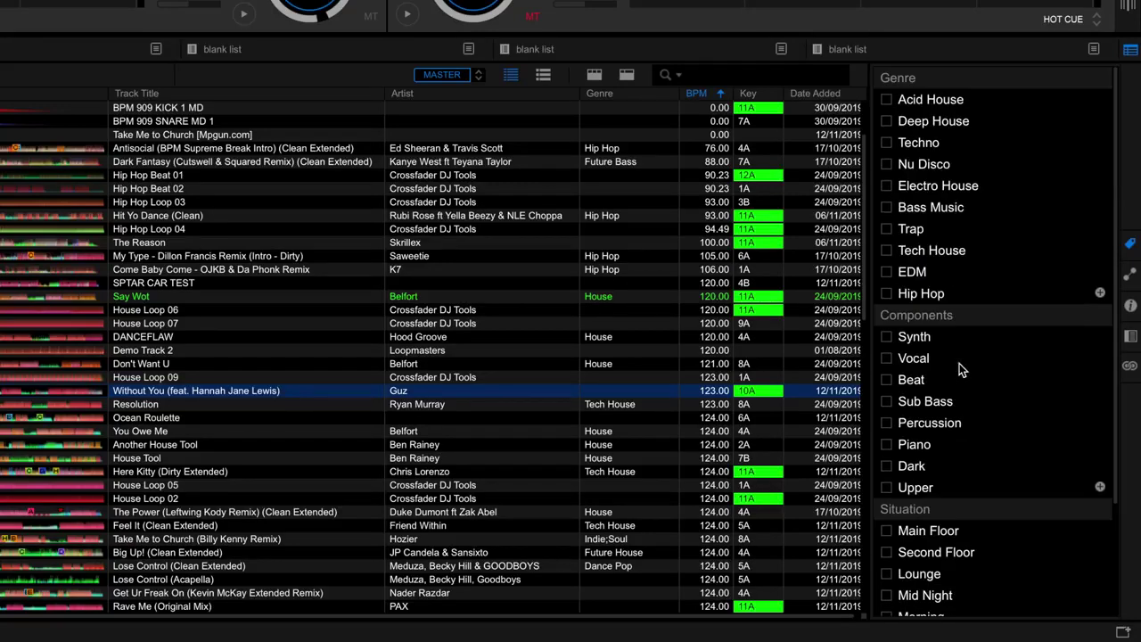
Step: Open the House Music playlist and tag all its tracks as Deep House
{"action": "left_click", "coordinate": [138, 377]}
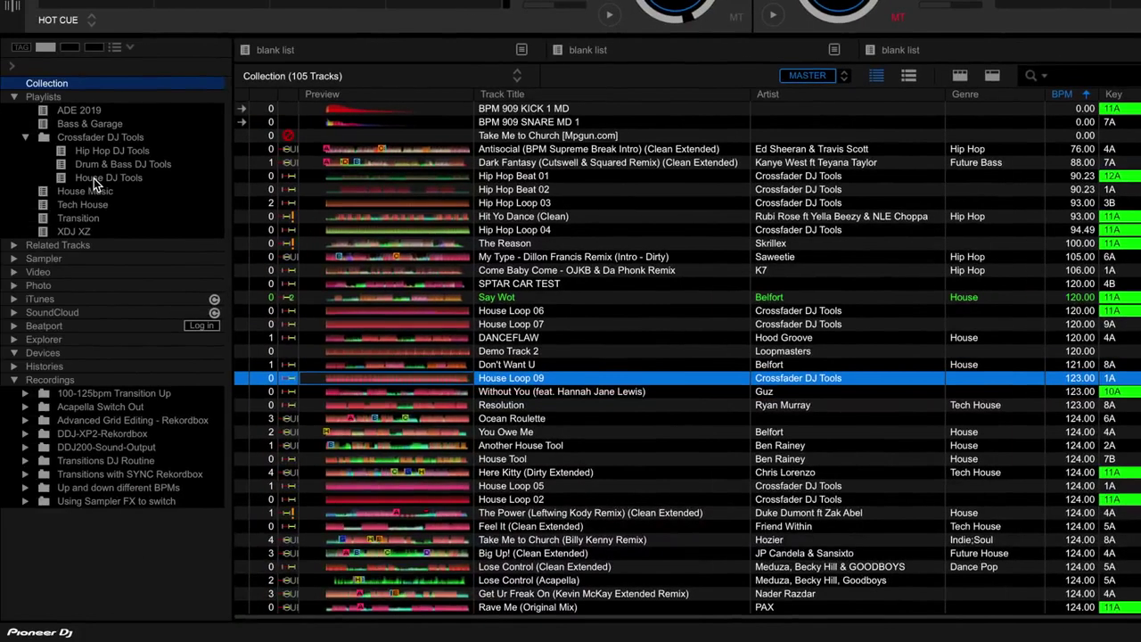
{"action": "left_click", "coordinate": [93, 178]}
{"action": "left_click", "coordinate": [89, 194]}
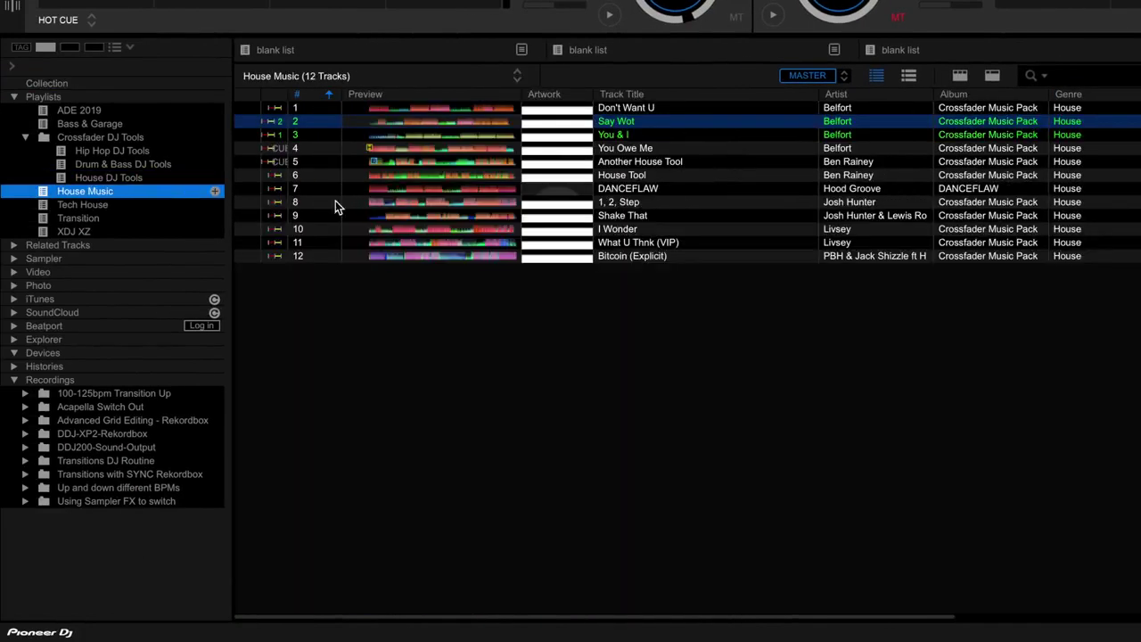
{"action": "left_click", "coordinate": [652, 203]}
{"action": "key", "text": "ctrl+a"}
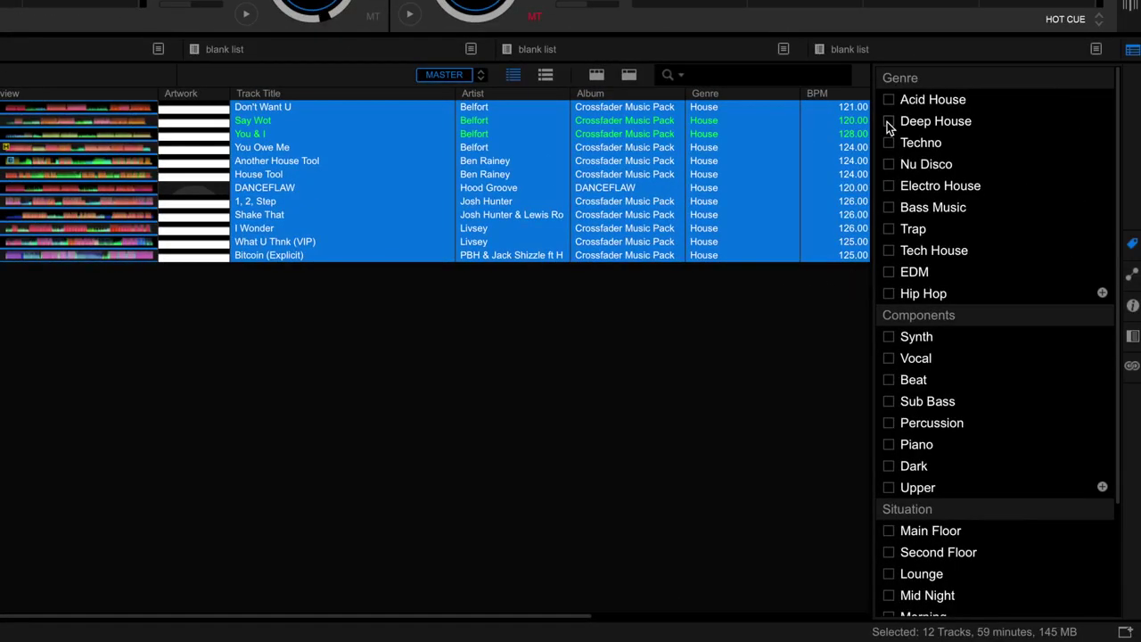
{"action": "left_click", "coordinate": [888, 122]}
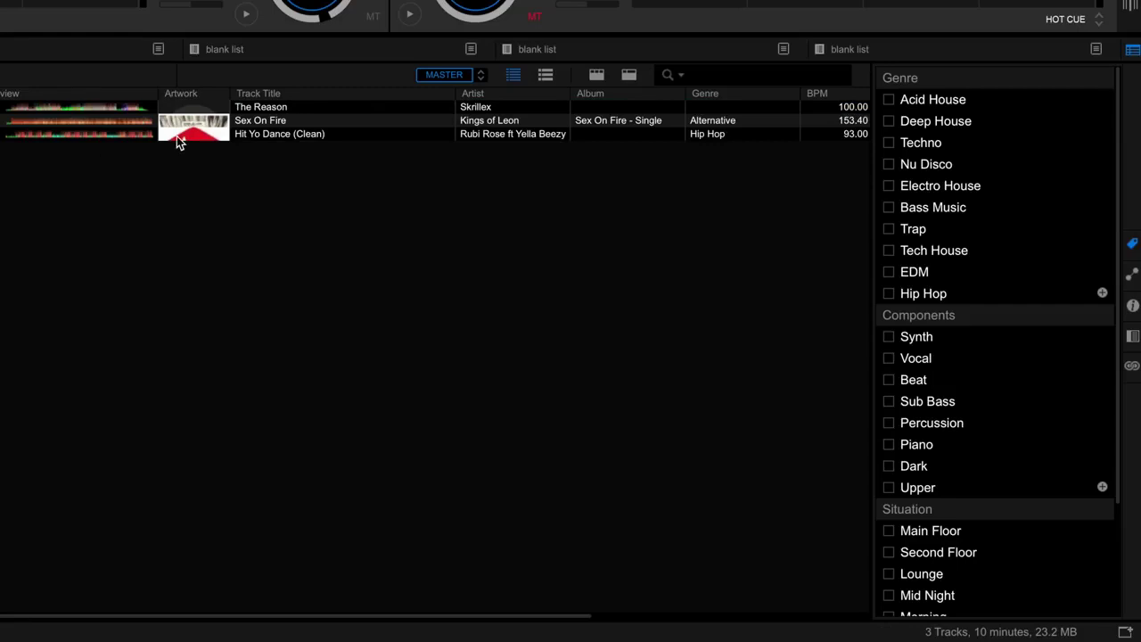
Step: Select the track Sex On Fire and add the tag Indie to the Genre category
{"action": "left_click", "coordinate": [241, 122]}
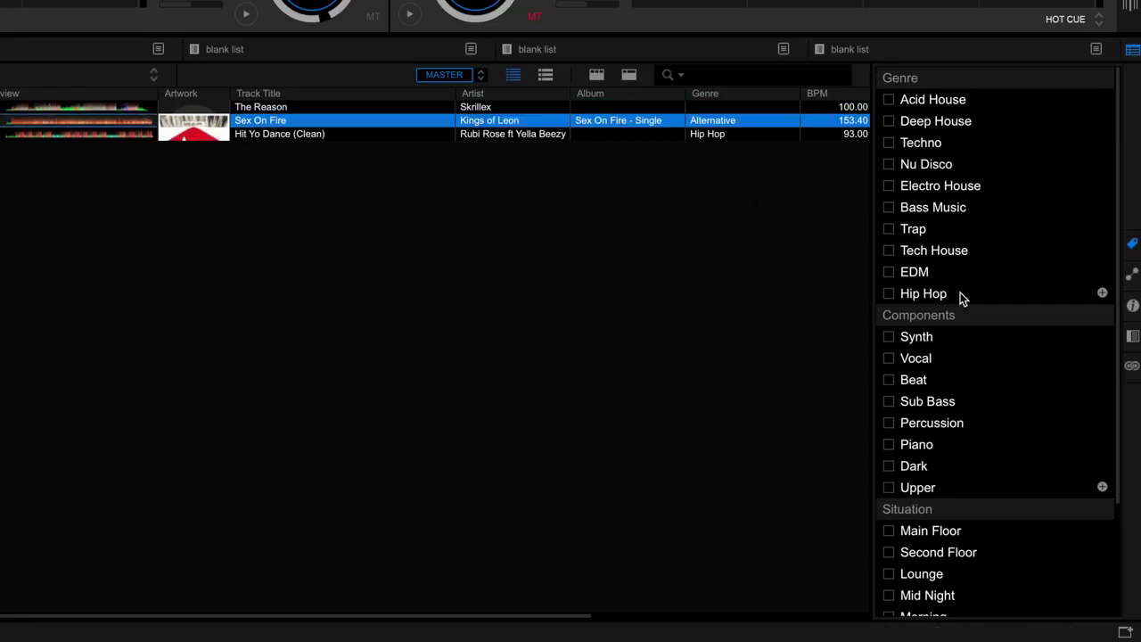
{"action": "left_click", "coordinate": [1102, 293]}
{"action": "type", "text": "Indie"}
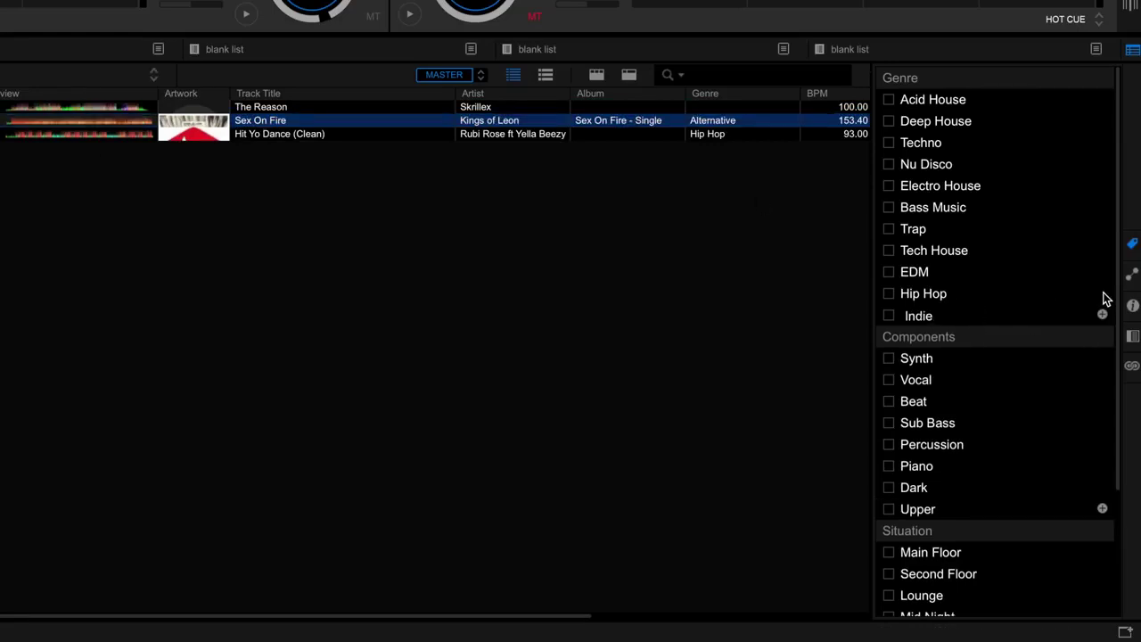
{"action": "key", "text": "Return"}
Step: Tag the track Hit Yo Dance (Clean) with the Hip Hop genre and the Main Floor situation
{"action": "left_click", "coordinate": [267, 135]}
{"action": "left_click", "coordinate": [889, 297]}
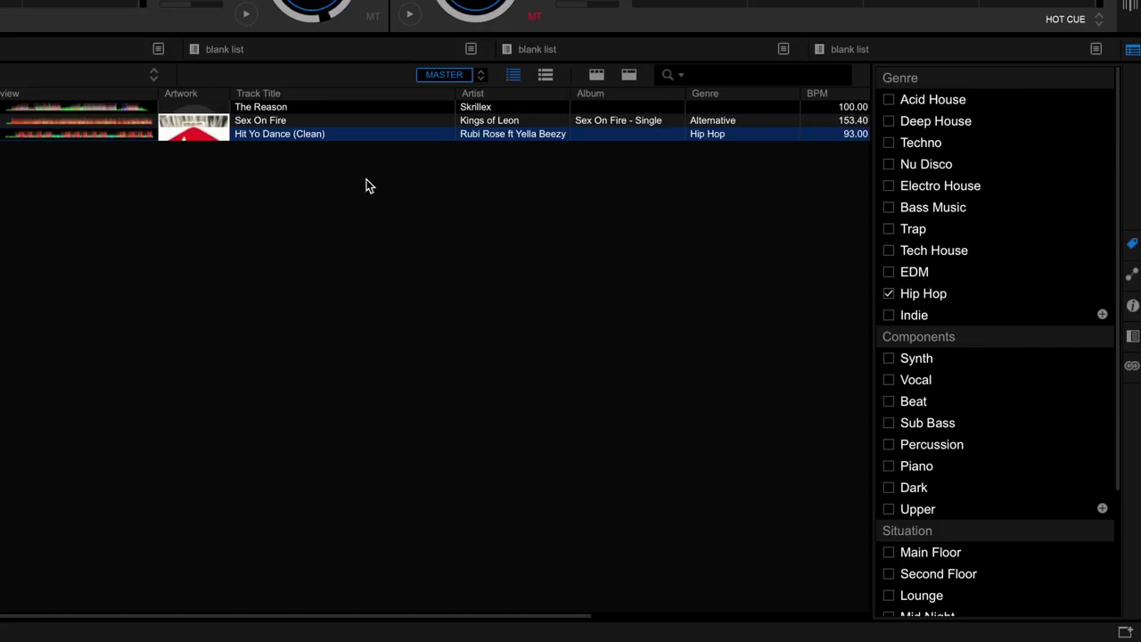
{"action": "scroll", "coordinate": [950, 424], "scroll_direction": "down", "scroll_amount": 3}
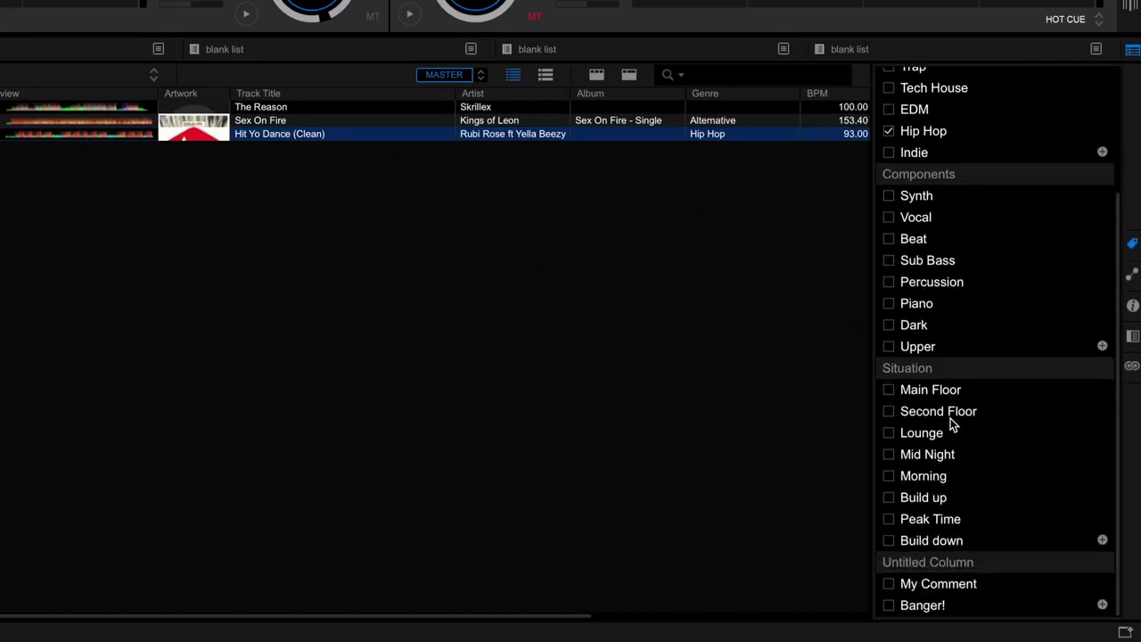
{"action": "left_click", "coordinate": [890, 390]}
Step: Show the track filter for the Transition playlist, switch to the whole Collection and show the filter there too
{"action": "left_click", "coordinate": [629, 75]}
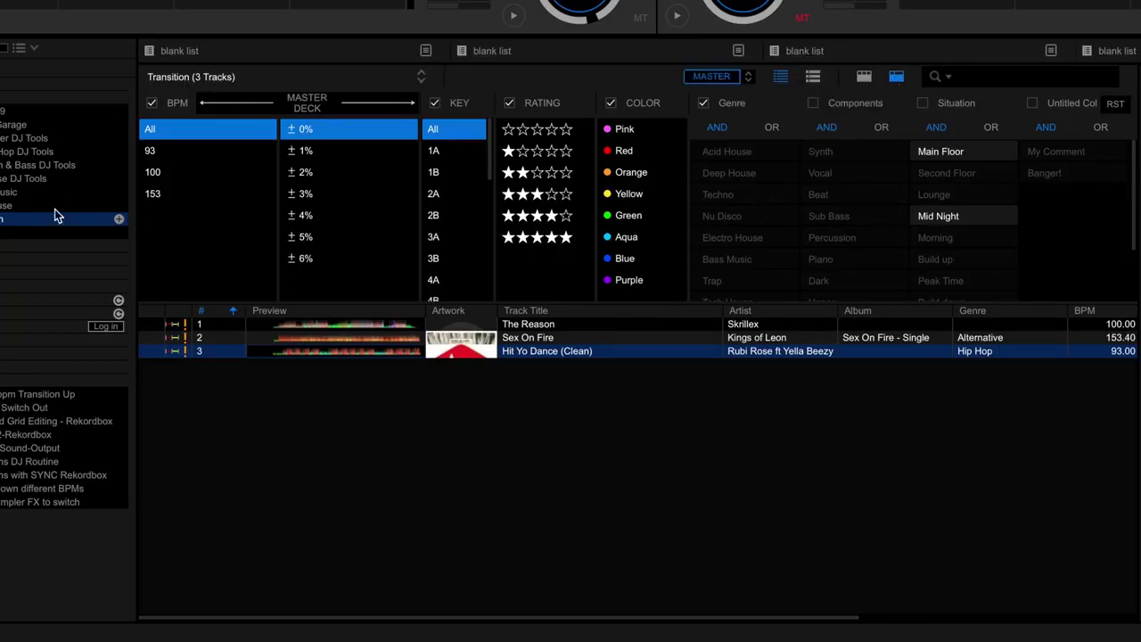
{"action": "left_click", "coordinate": [418, 77]}
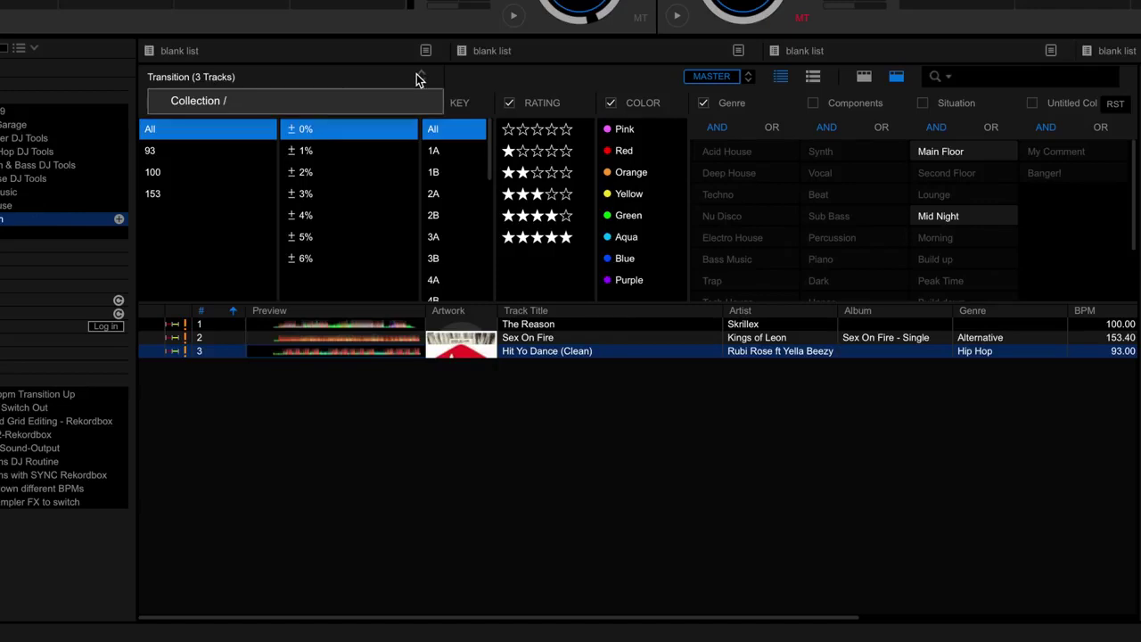
{"action": "left_click", "coordinate": [353, 93]}
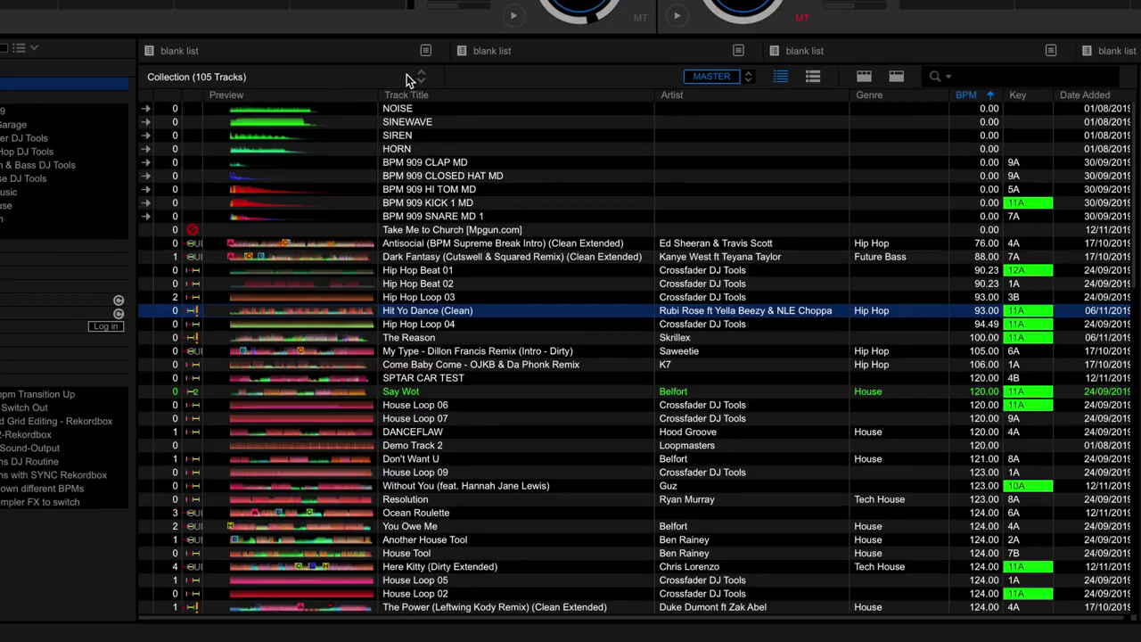
{"action": "left_click", "coordinate": [897, 77]}
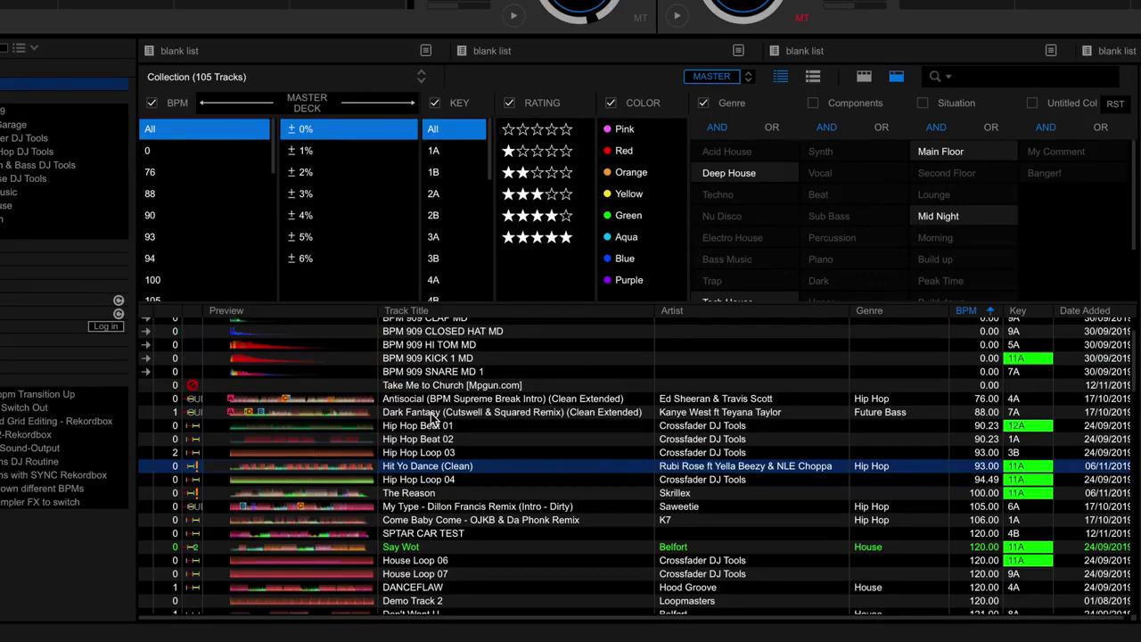
Step: Filter the Collection by the Hip Hop tag and by the Tech House tag in turn, clearing each filter after viewing
{"action": "scroll", "coordinate": [762, 194], "scroll_direction": "down", "scroll_amount": 2}
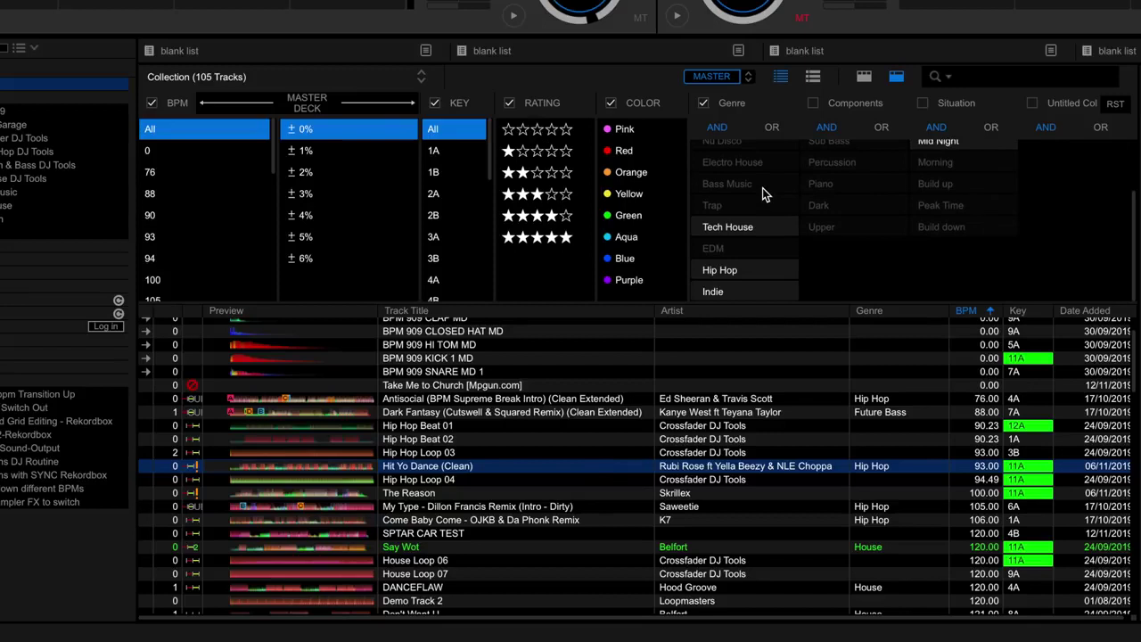
{"action": "scroll", "coordinate": [733, 250], "scroll_direction": "up", "scroll_amount": 2}
{"action": "scroll", "coordinate": [731, 232], "scroll_direction": "down", "scroll_amount": 2}
{"action": "left_click", "coordinate": [732, 272]}
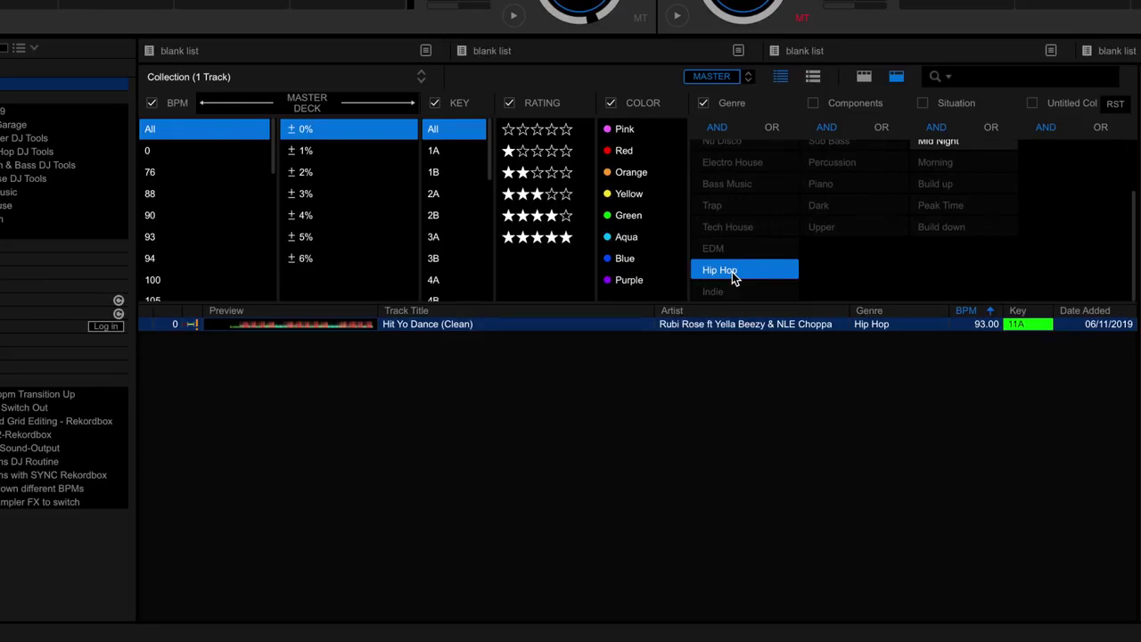
{"action": "left_click", "coordinate": [732, 272]}
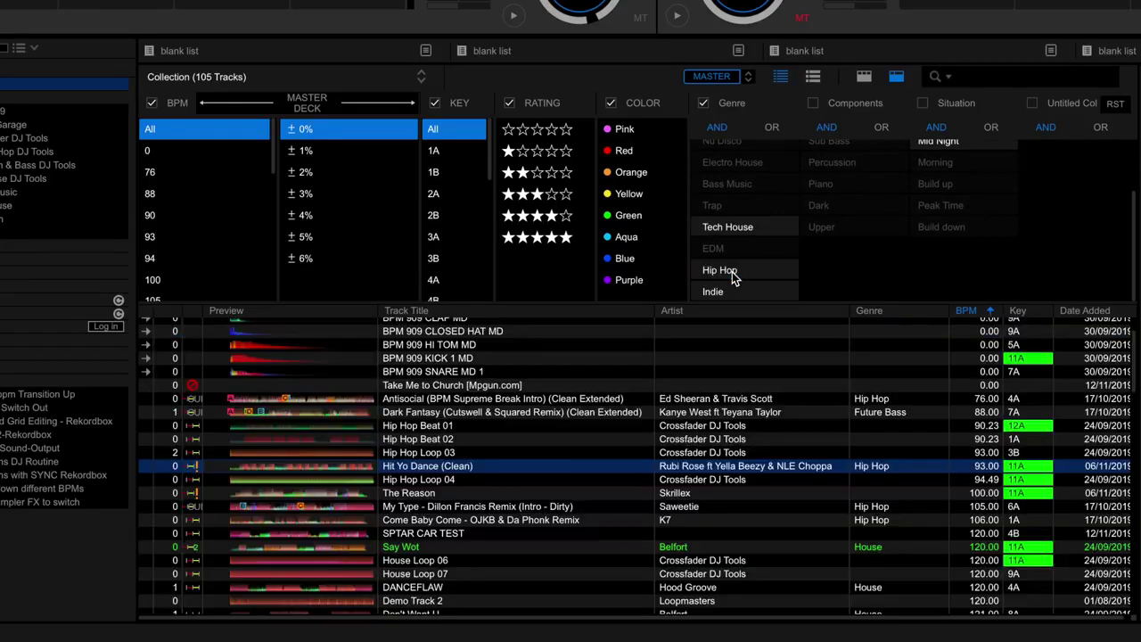
{"action": "left_click", "coordinate": [746, 227]}
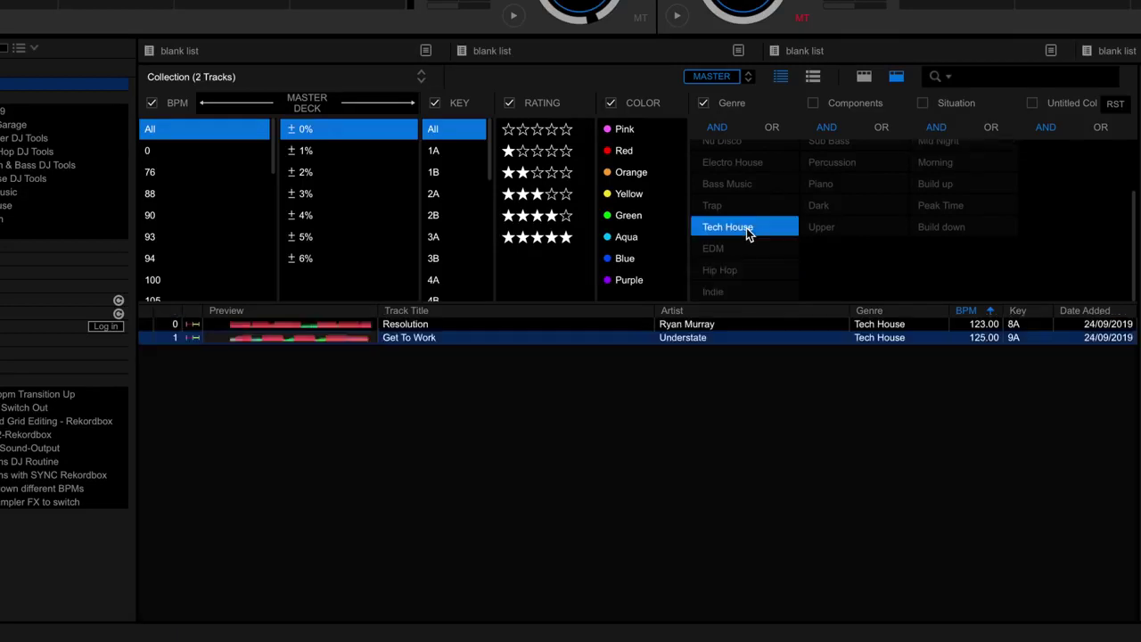
{"action": "left_click", "coordinate": [746, 228]}
{"action": "scroll", "coordinate": [745, 214], "scroll_direction": "up", "scroll_amount": 3}
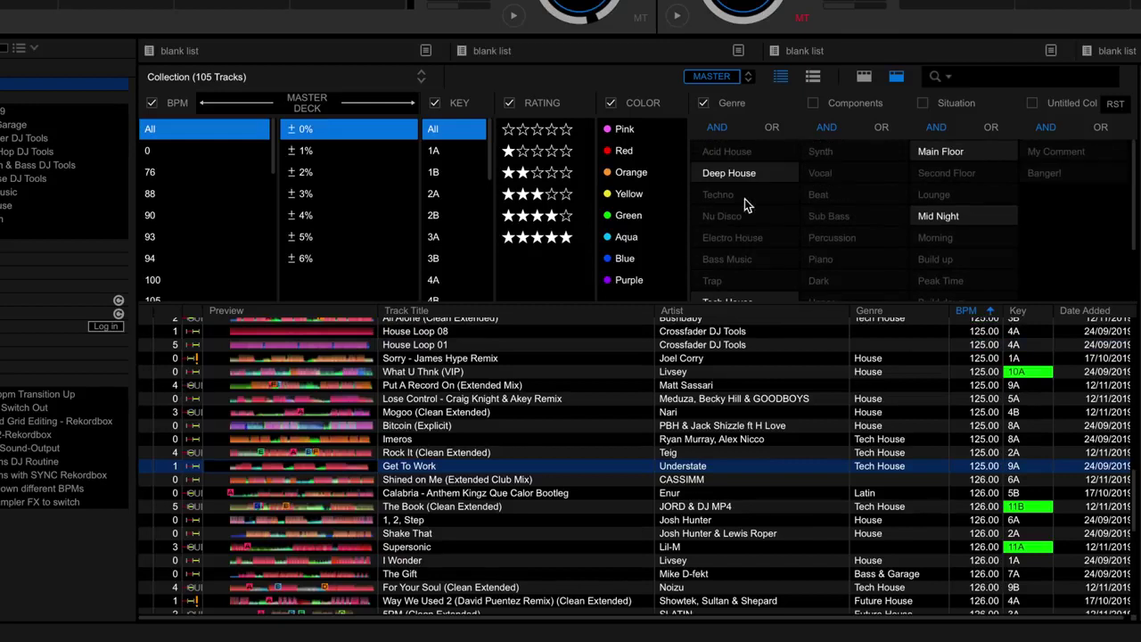
Step: Filter the Collection to Deep House tracks, try keys 7A and 6A, settle on 8A, and select the track Don't Want U
{"action": "left_click", "coordinate": [739, 170]}
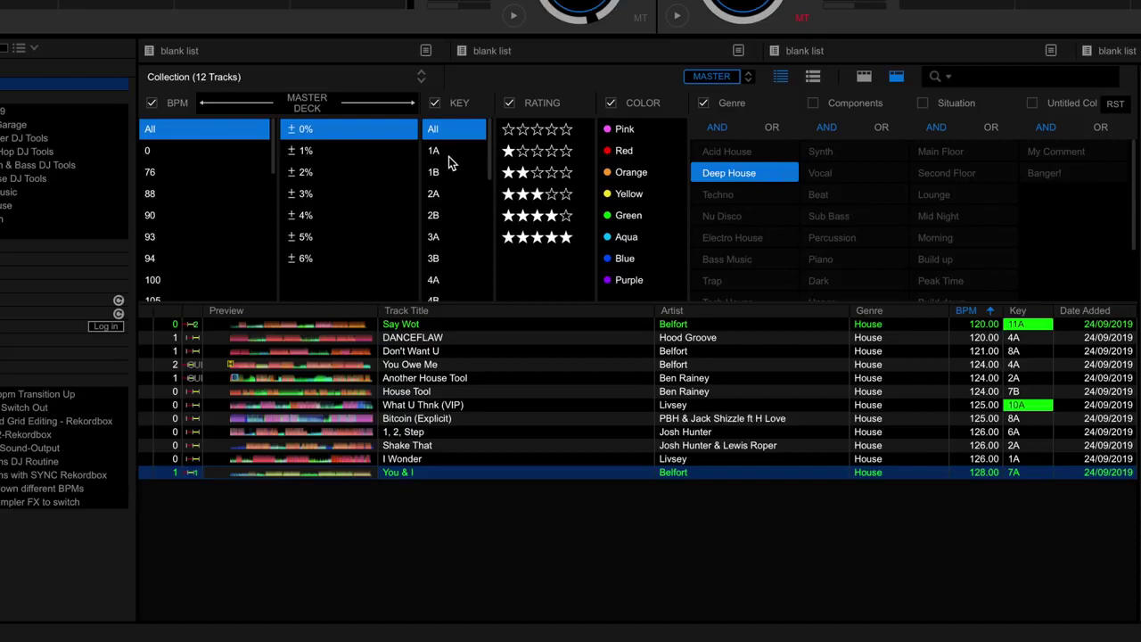
{"action": "scroll", "coordinate": [443, 214], "scroll_direction": "down", "scroll_amount": 4}
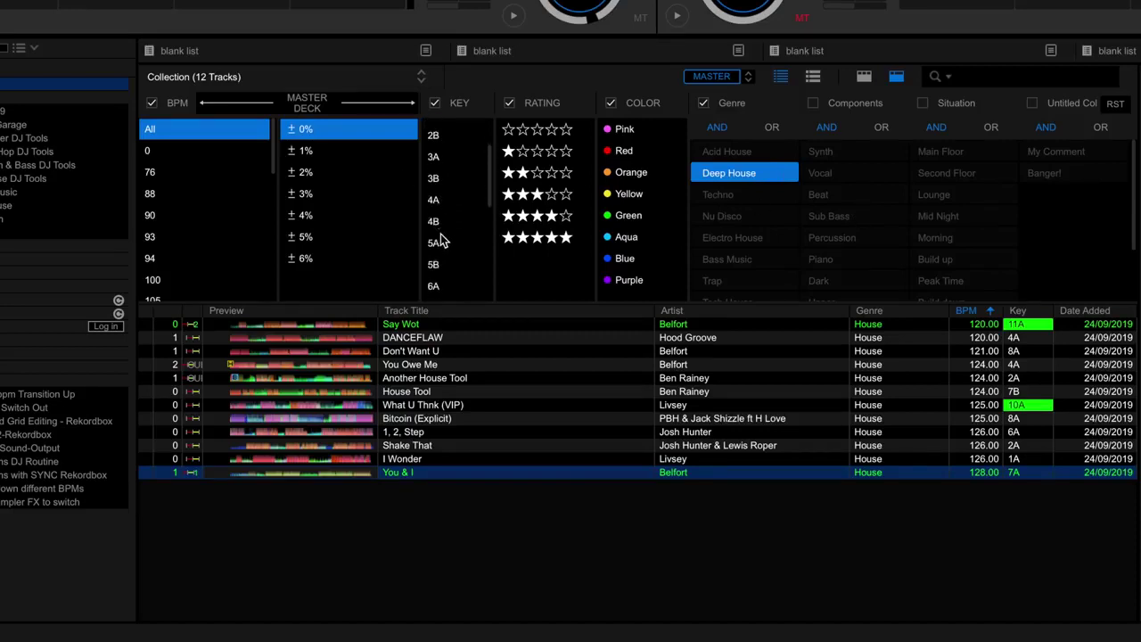
{"action": "left_click", "coordinate": [437, 176]}
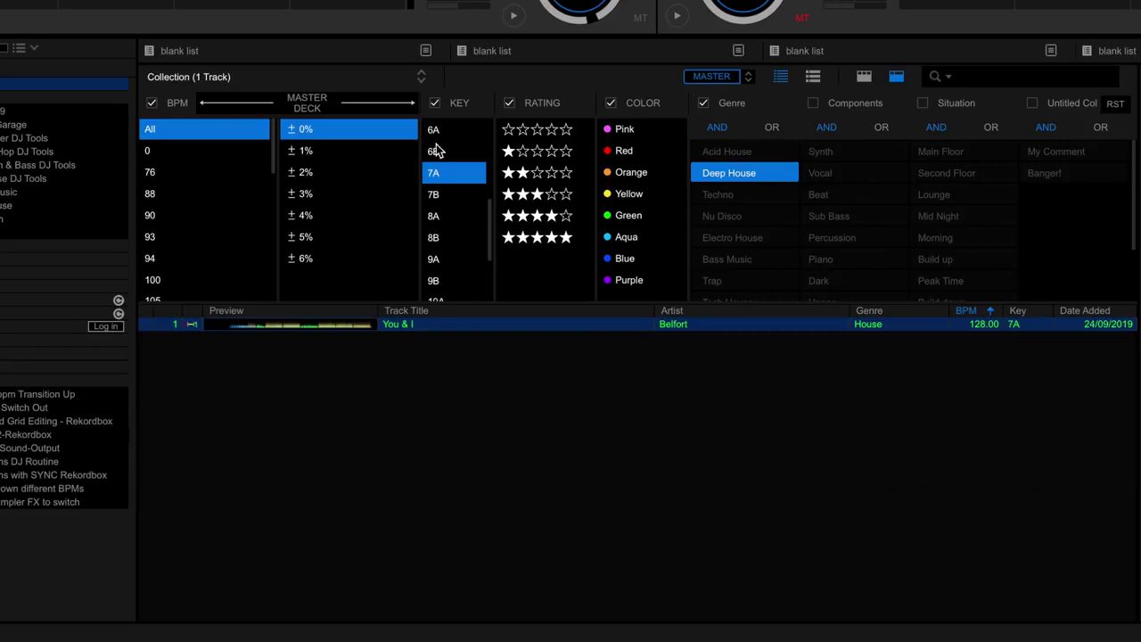
{"action": "left_click", "coordinate": [436, 133]}
{"action": "left_click", "coordinate": [438, 217]}
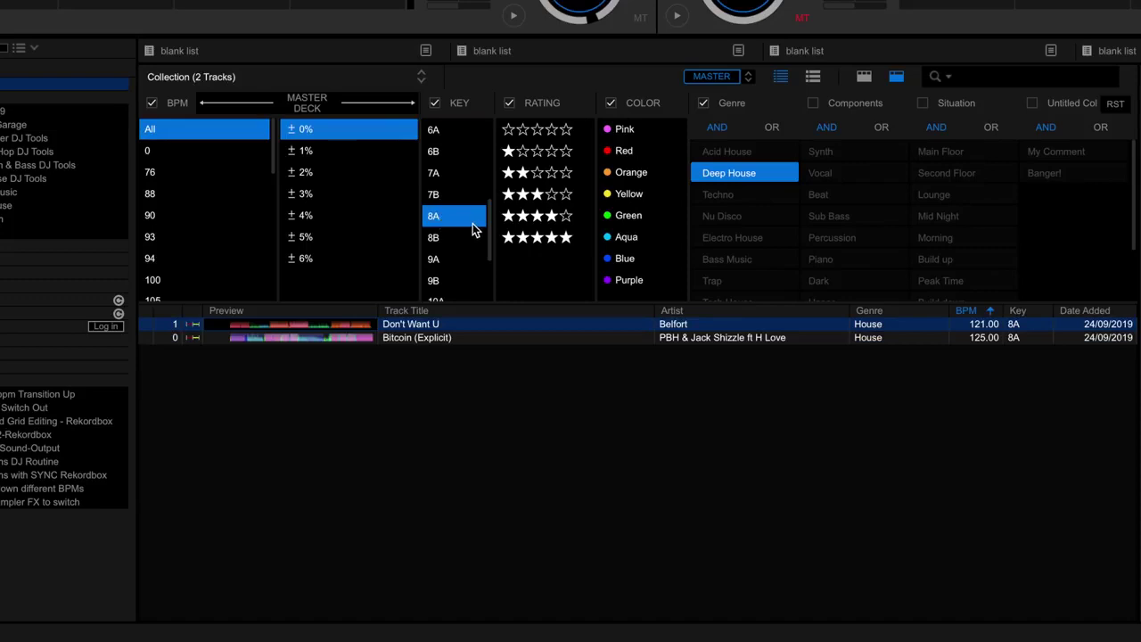
{"action": "left_click", "coordinate": [436, 323]}
{"action": "left_click", "coordinate": [436, 322]}
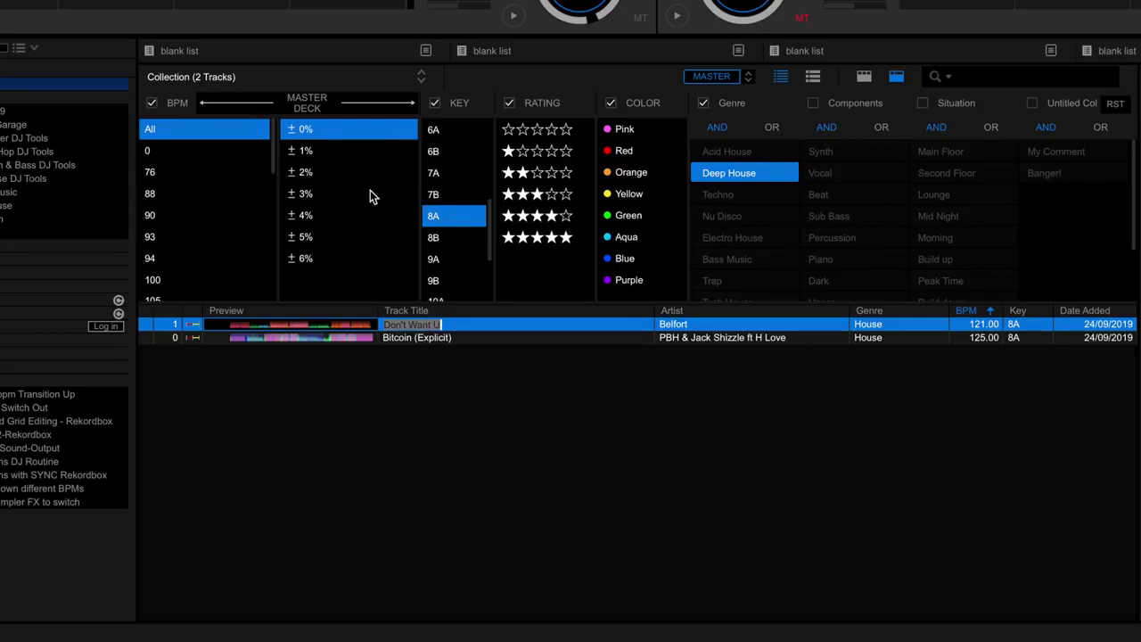
Step: Try the BPM filter with a ±2% tolerance and with 127 BPM, returning to ±0% and All
{"action": "left_click", "coordinate": [316, 174]}
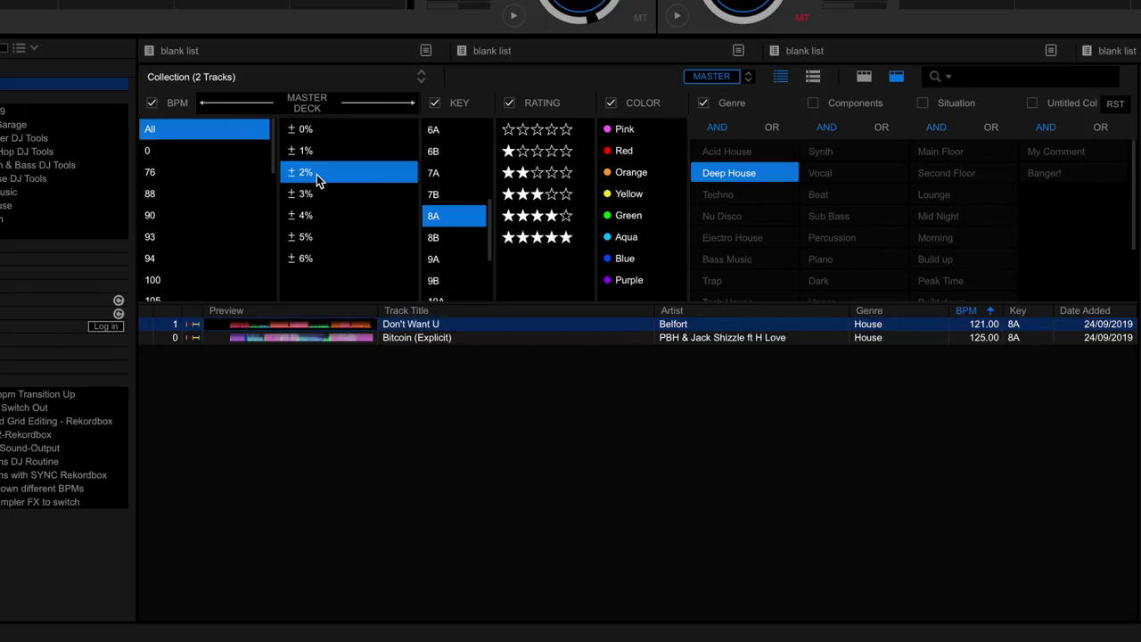
{"action": "left_click", "coordinate": [316, 130]}
{"action": "scroll", "coordinate": [181, 273], "scroll_direction": "down", "scroll_amount": 5}
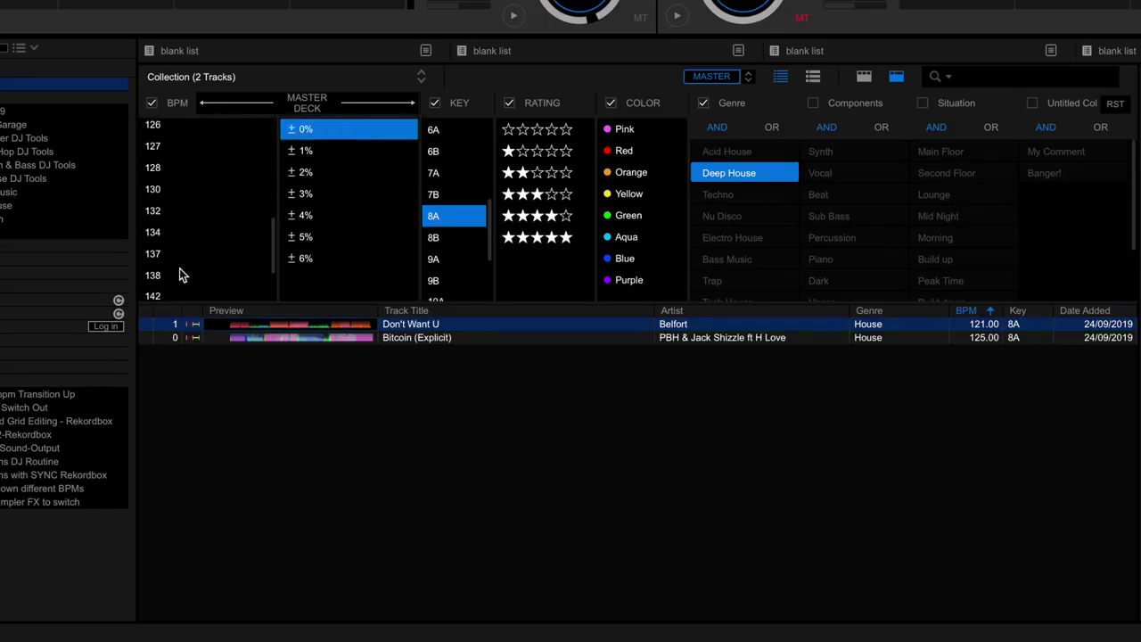
{"action": "left_click", "coordinate": [175, 146]}
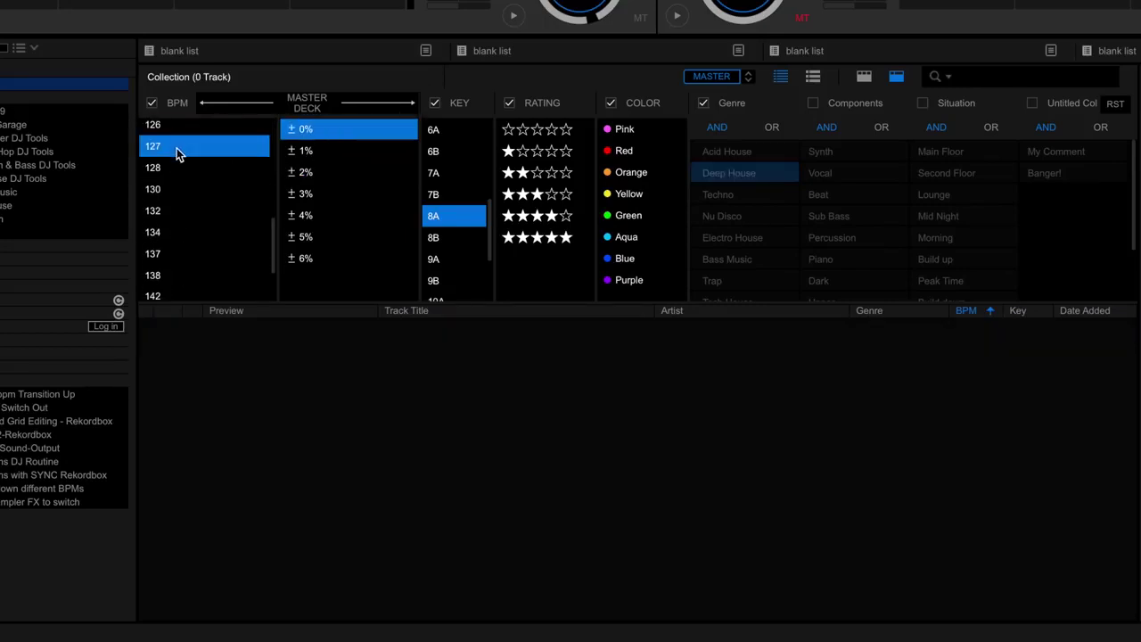
{"action": "scroll", "coordinate": [199, 141], "scroll_direction": "up", "scroll_amount": 5}
{"action": "left_click", "coordinate": [172, 129]}
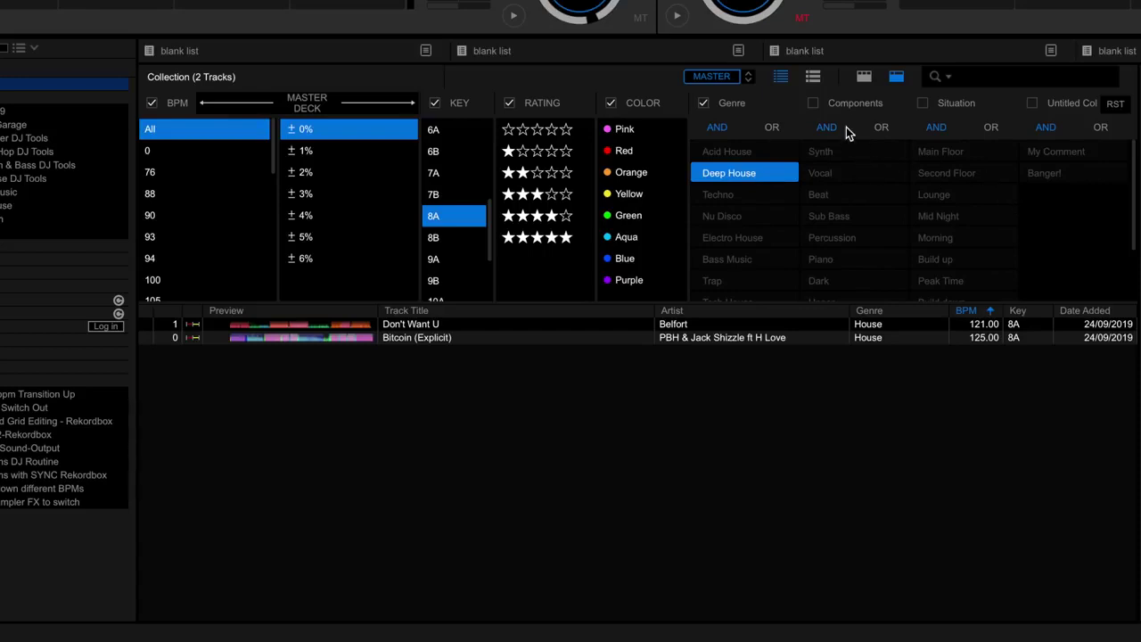
Step: Set the Genre tag matching to OR and add Tech House to the Deep House filter
{"action": "left_click", "coordinate": [766, 124]}
{"action": "scroll", "coordinate": [764, 229], "scroll_direction": "down", "scroll_amount": 2}
{"action": "left_click", "coordinate": [748, 257]}
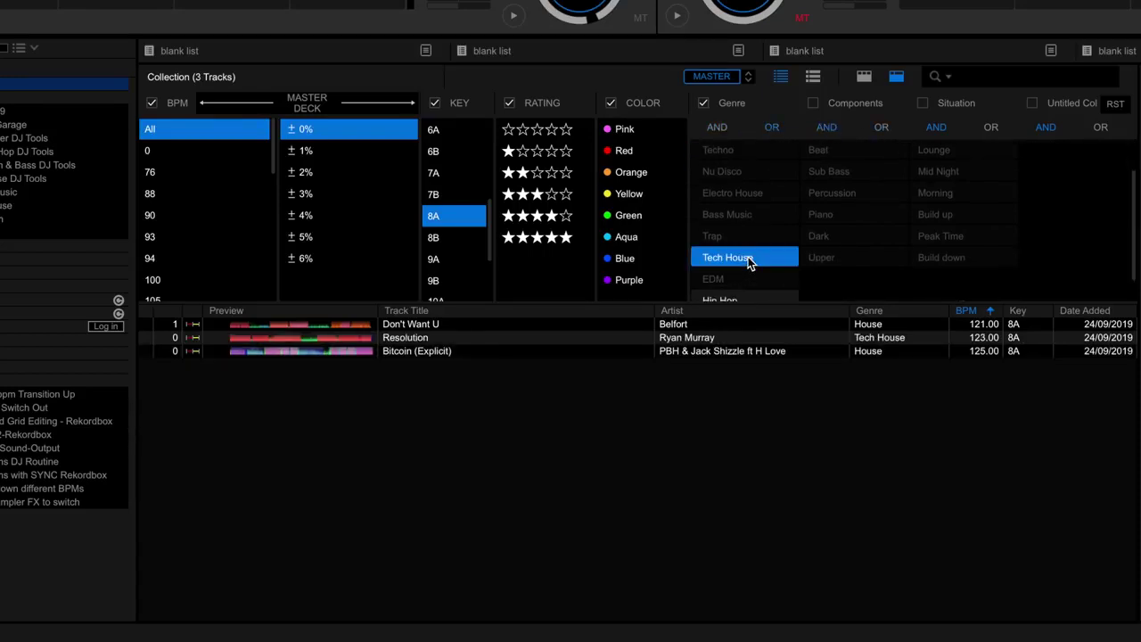
{"action": "scroll", "coordinate": [451, 227], "scroll_direction": "down", "scroll_amount": 1}
Step: Filter the tagged tracks by keys 9A, 10A and 11A in turn, and hide the track filter
{"action": "left_click", "coordinate": [450, 234]}
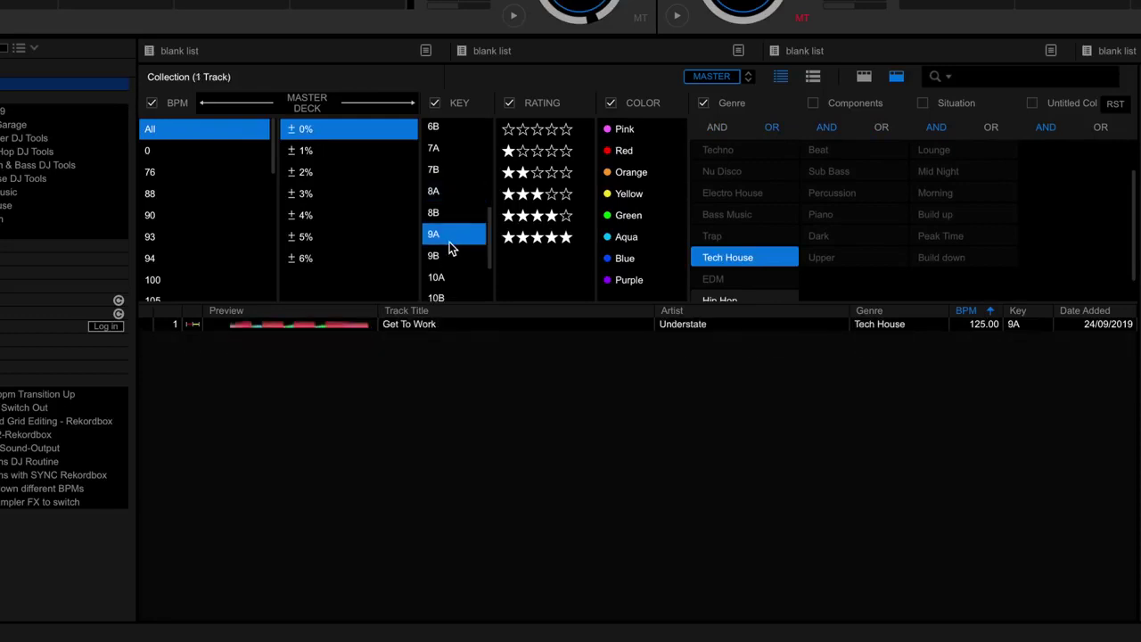
{"action": "left_click", "coordinate": [446, 277]}
{"action": "scroll", "coordinate": [451, 254], "scroll_direction": "down", "scroll_amount": 2}
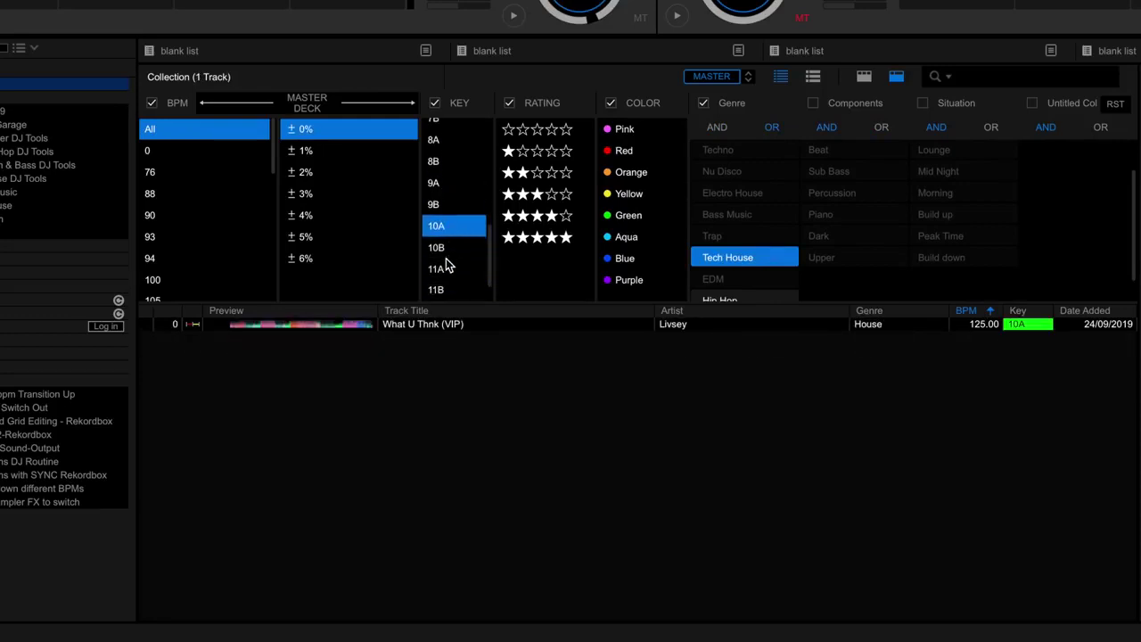
{"action": "left_click", "coordinate": [446, 272]}
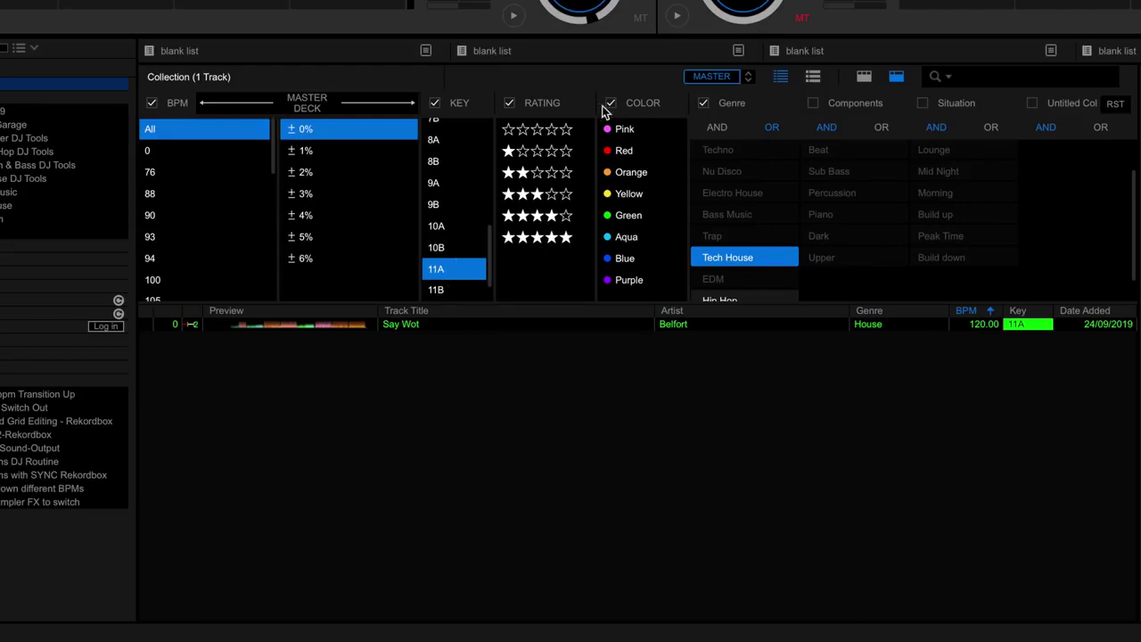
{"action": "left_click", "coordinate": [895, 79]}
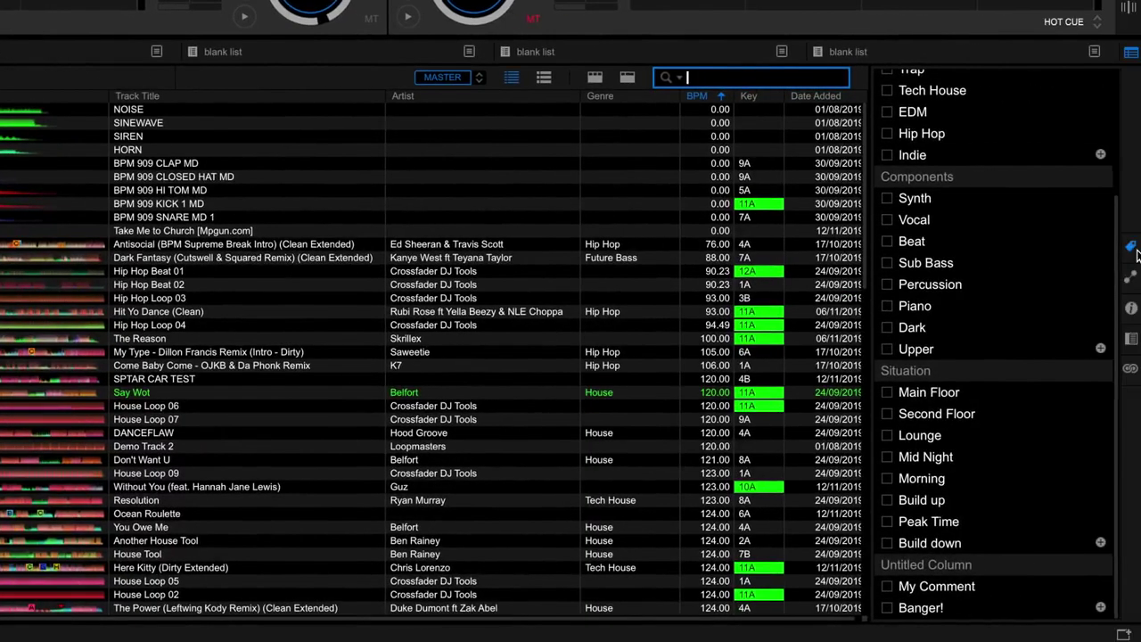
Step: Toggle the display of the My Tag labels beside the track list
{"action": "left_click", "coordinate": [1133, 247]}
{"action": "left_click", "coordinate": [1132, 248]}
{"action": "left_click", "coordinate": [1136, 253]}
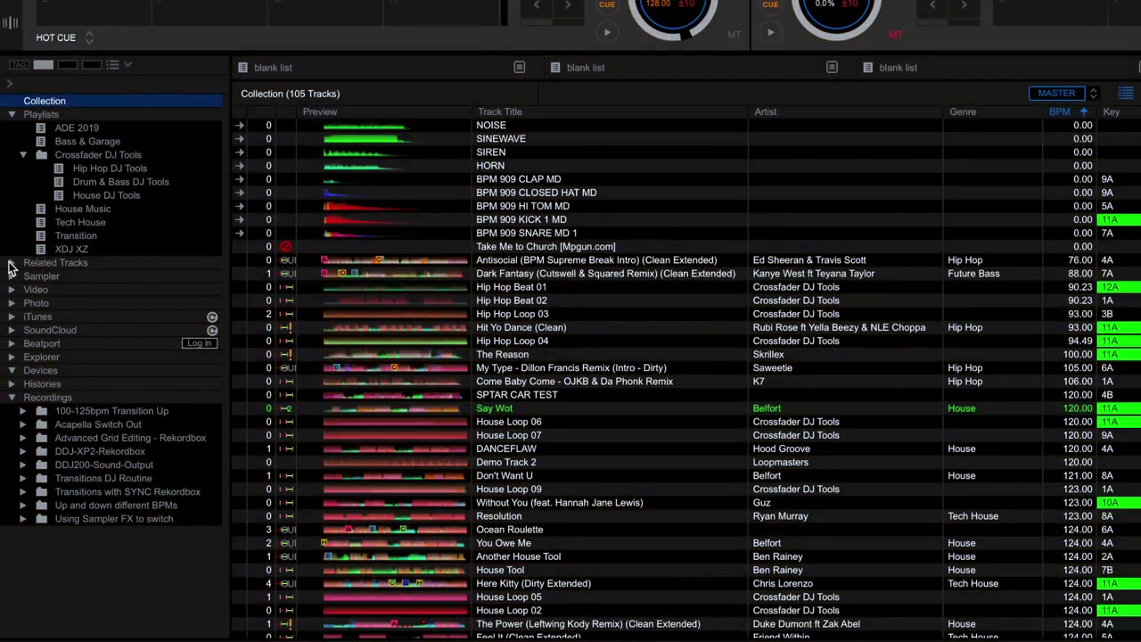
Step: Show the BPM + KEY list under Related Tracks and bring up its criteria, moved clear of the track list
{"action": "left_click", "coordinate": [10, 263]}
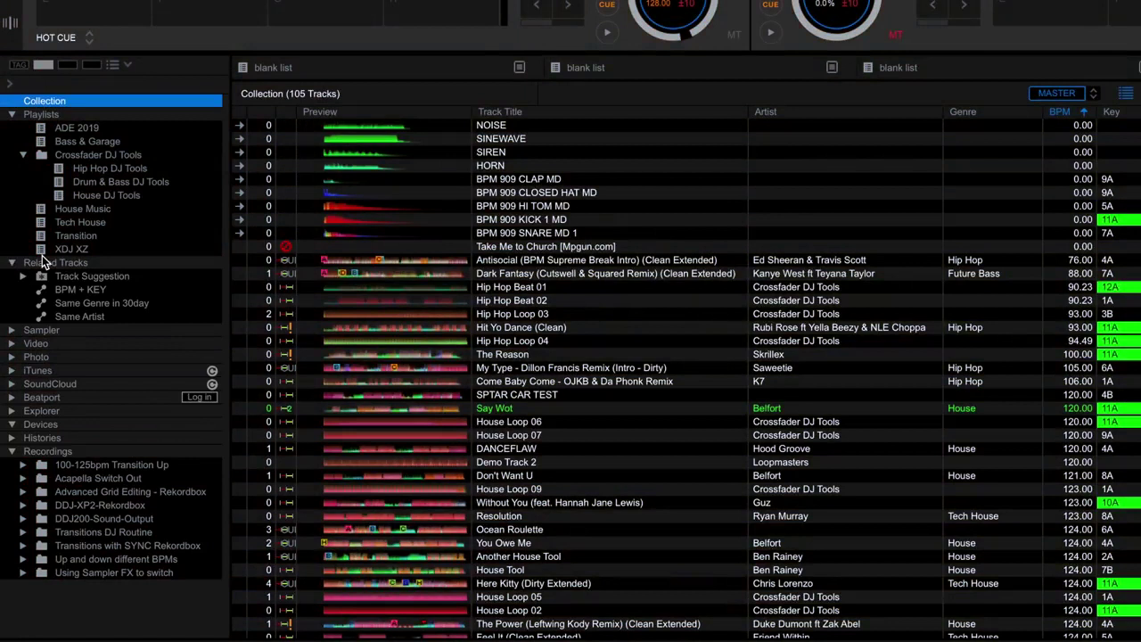
{"action": "left_click", "coordinate": [81, 290]}
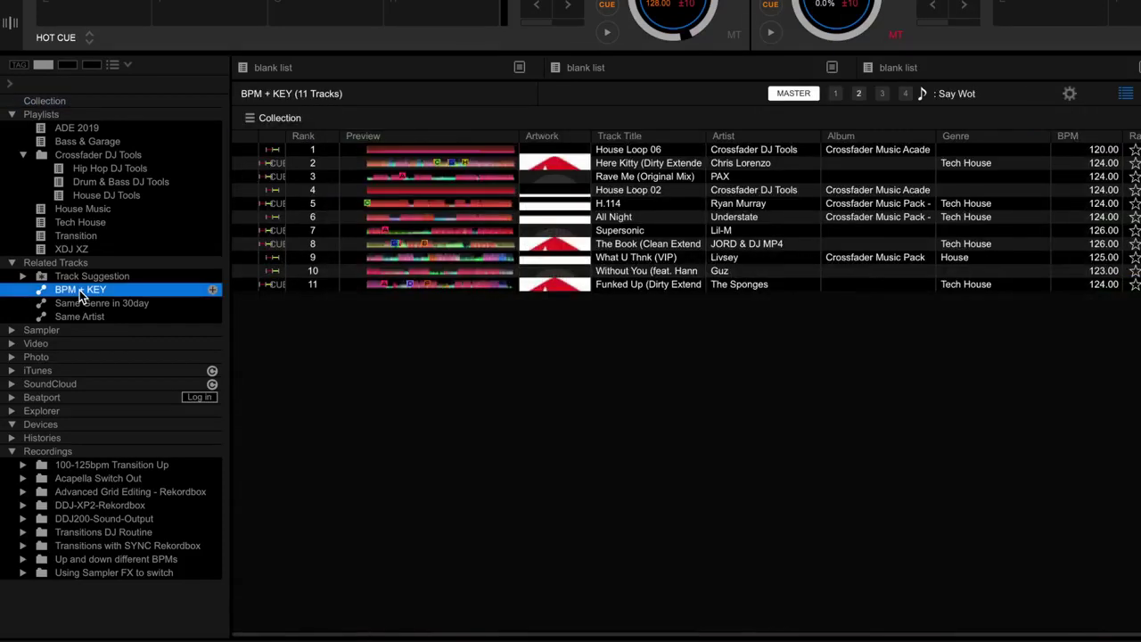
{"action": "left_click", "coordinate": [1071, 95]}
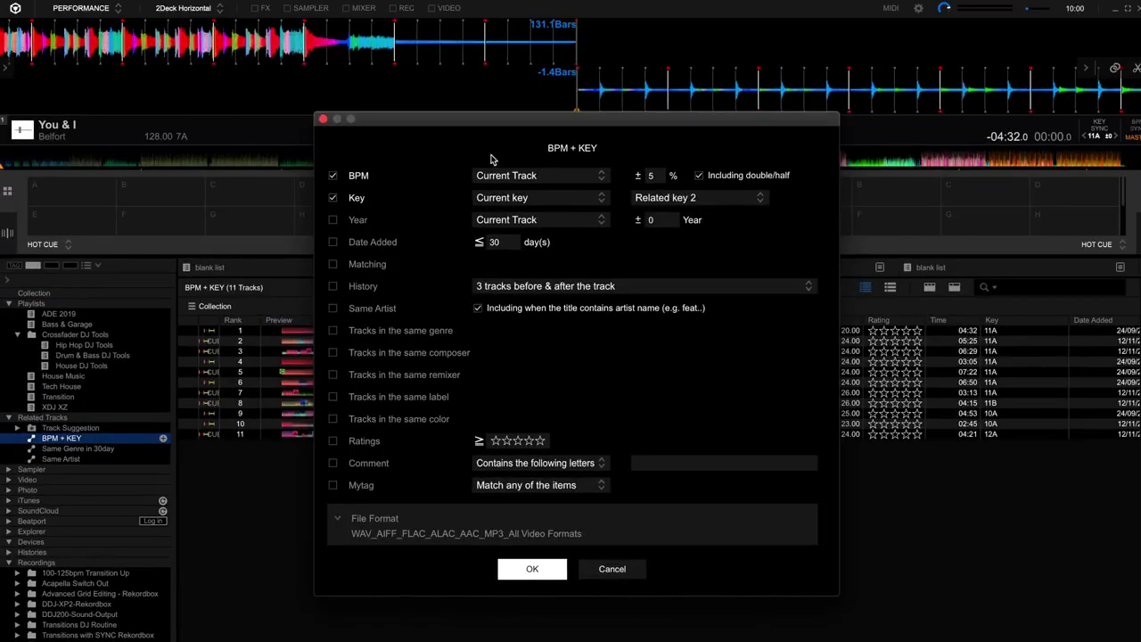
{"action": "left_click_drag", "start_coordinate": [476, 144], "coordinate": [713, 216]}
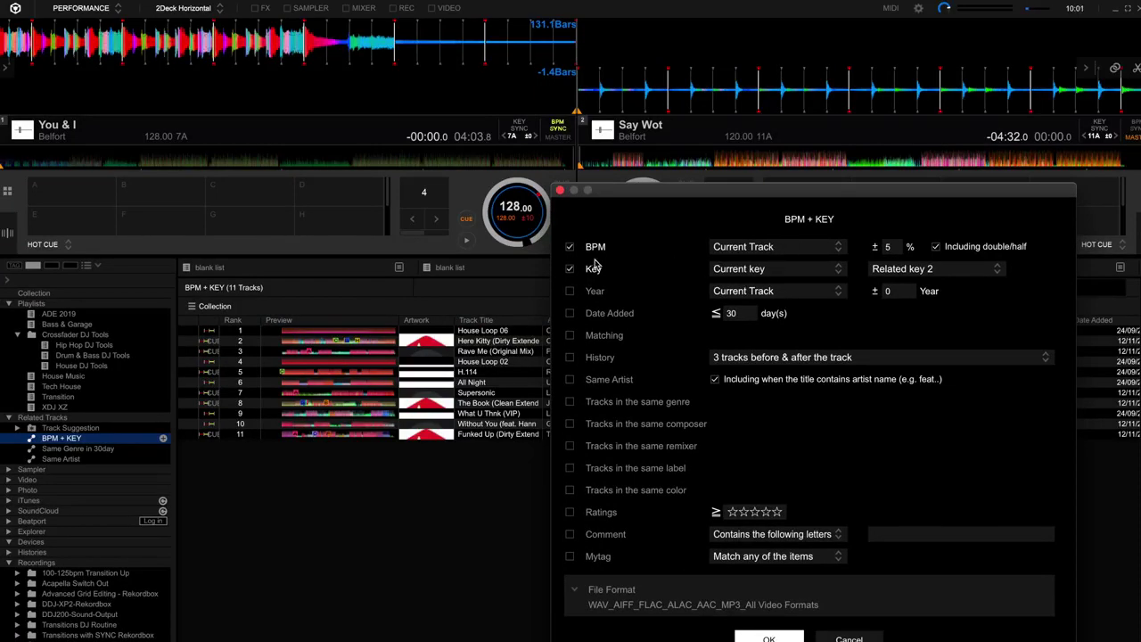
Step: Examine the BPM range and key relation options of the BPM + KEY criteria, keeping Current Track and Related key 2
{"action": "left_click", "coordinate": [889, 247]}
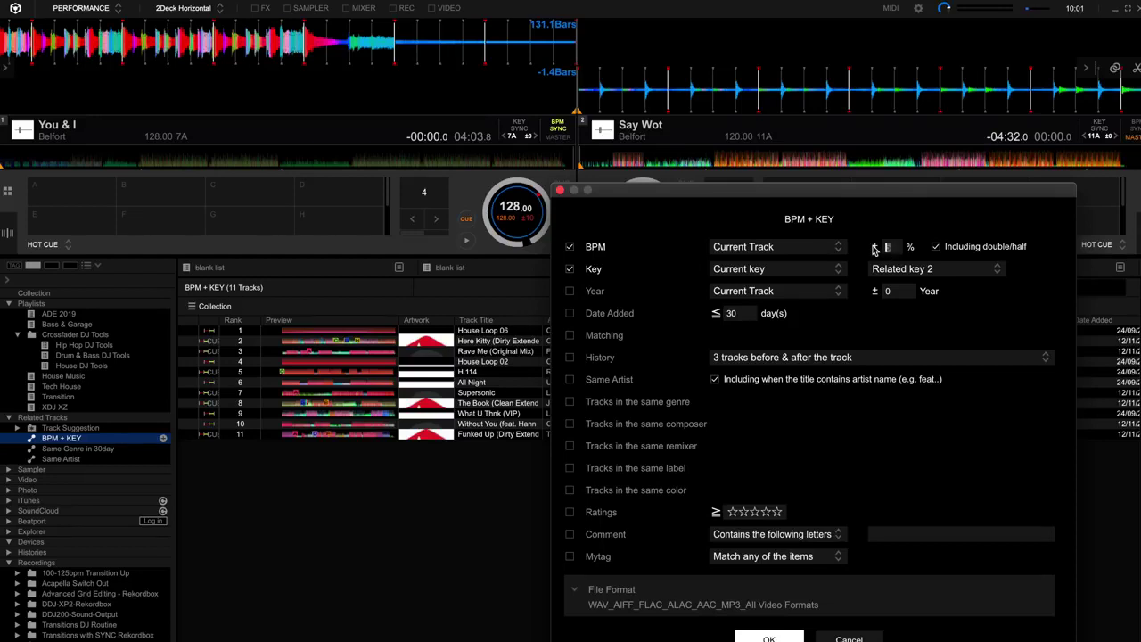
{"action": "left_click", "coordinate": [820, 252]}
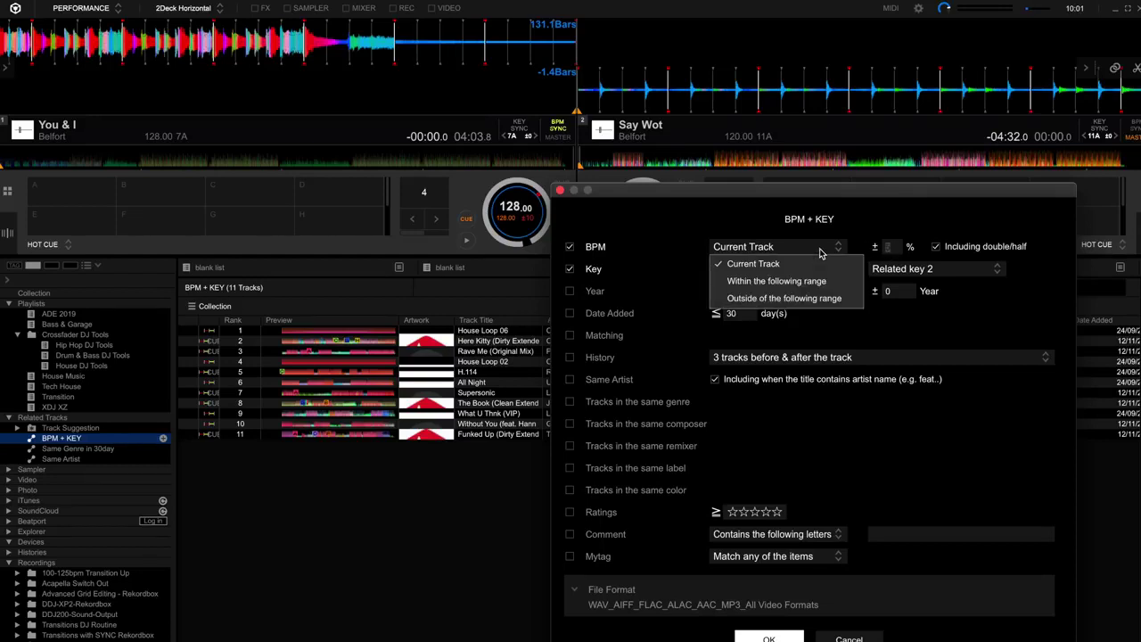
{"action": "left_click", "coordinate": [704, 220]}
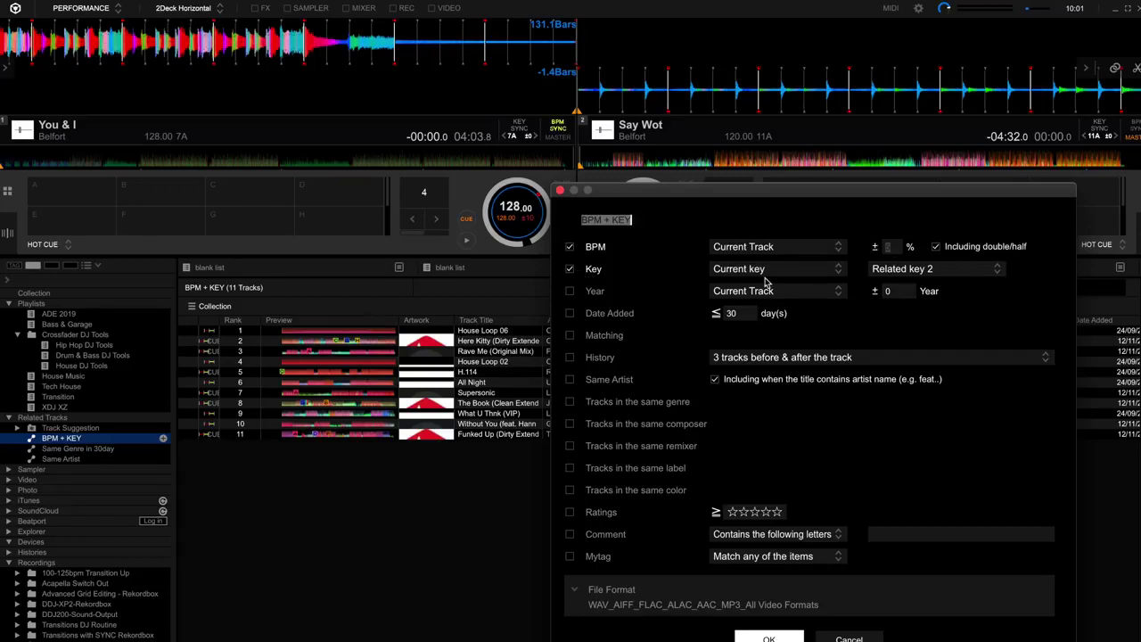
{"action": "left_click", "coordinate": [910, 271]}
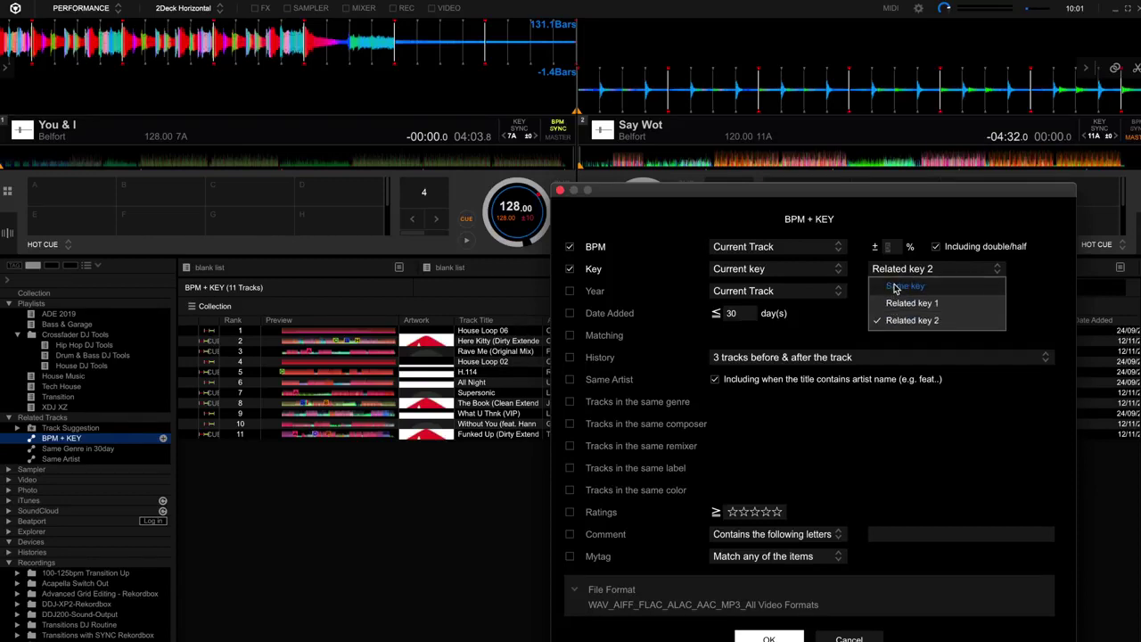
{"action": "left_click", "coordinate": [1025, 269]}
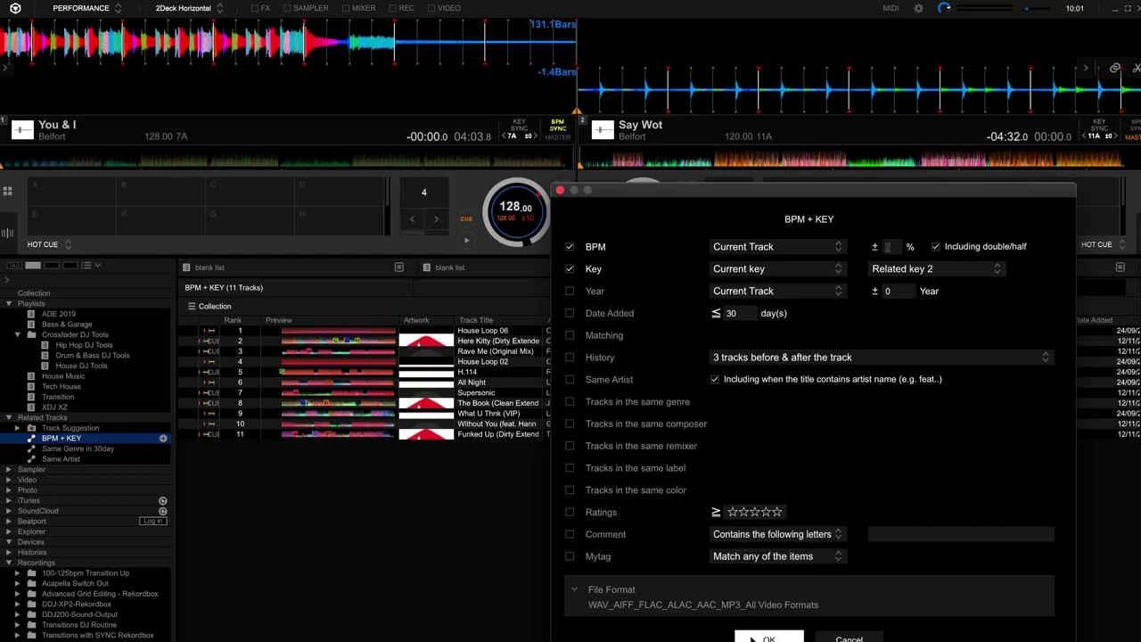
{"action": "left_click", "coordinate": [753, 640]}
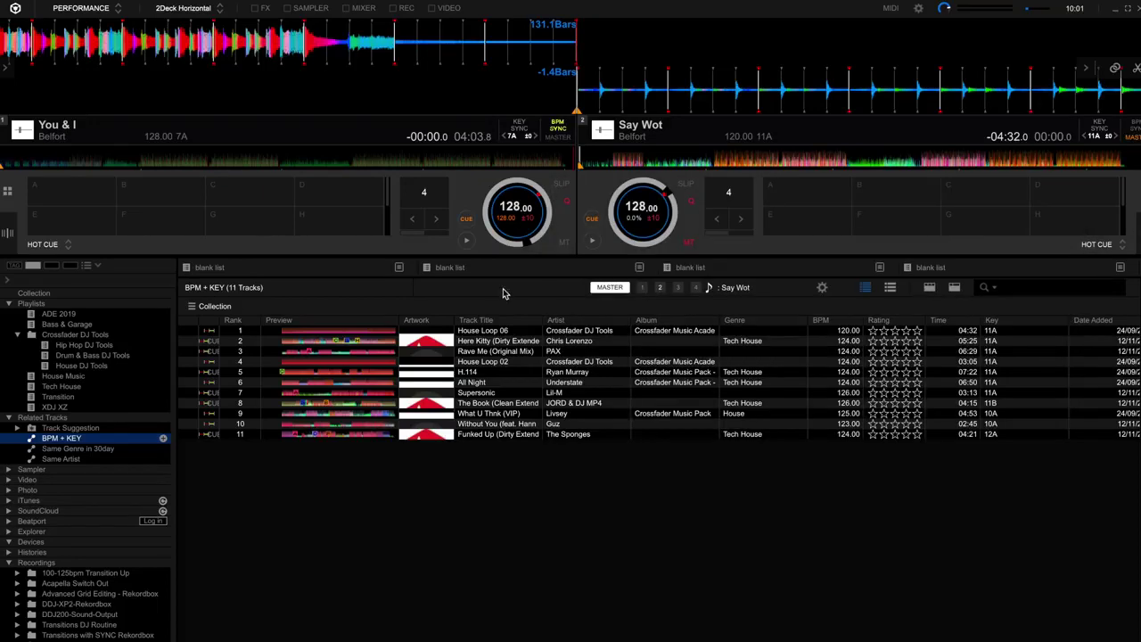
Step: Switch the master between deck 1 and deck 2 to compare their BPM + KEY matches, ending on deck 1
{"action": "left_click", "coordinate": [567, 138]}
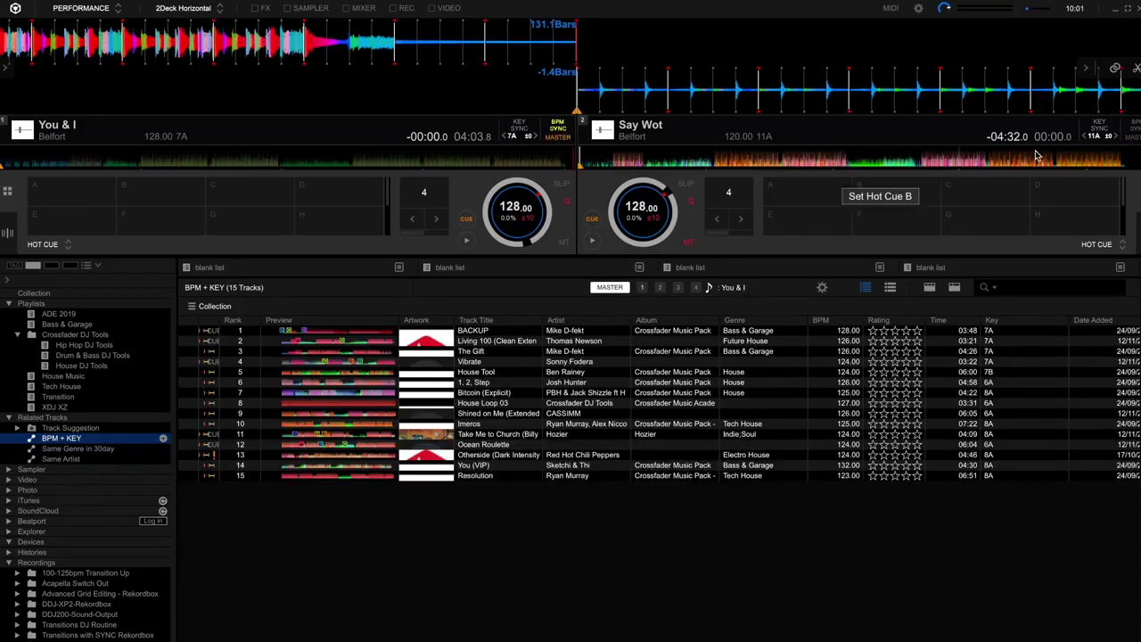
{"action": "left_click", "coordinate": [1125, 137]}
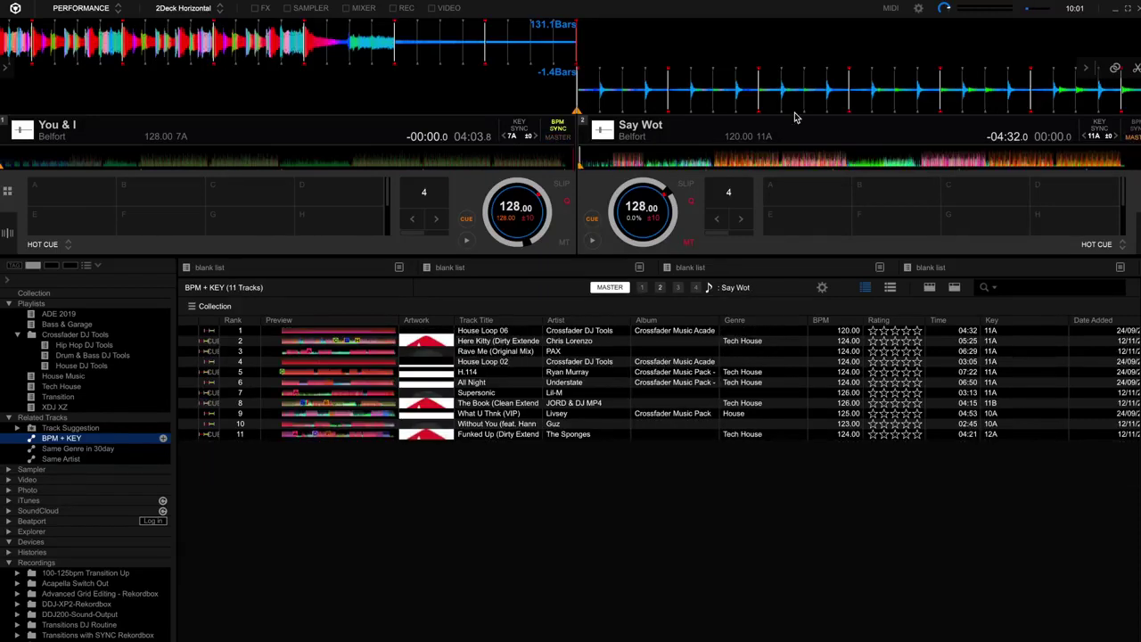
{"action": "left_click", "coordinate": [557, 138]}
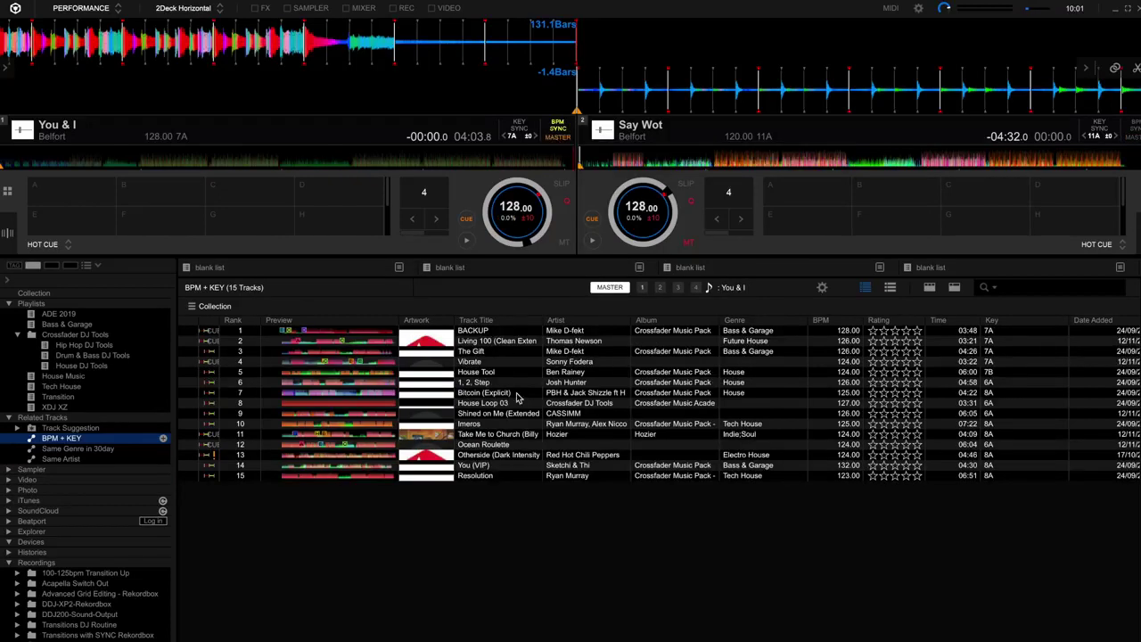
Step: View the Same Artist related tracks and the Era, Mood and Association lists under Track Suggestion
{"action": "left_click", "coordinate": [78, 460]}
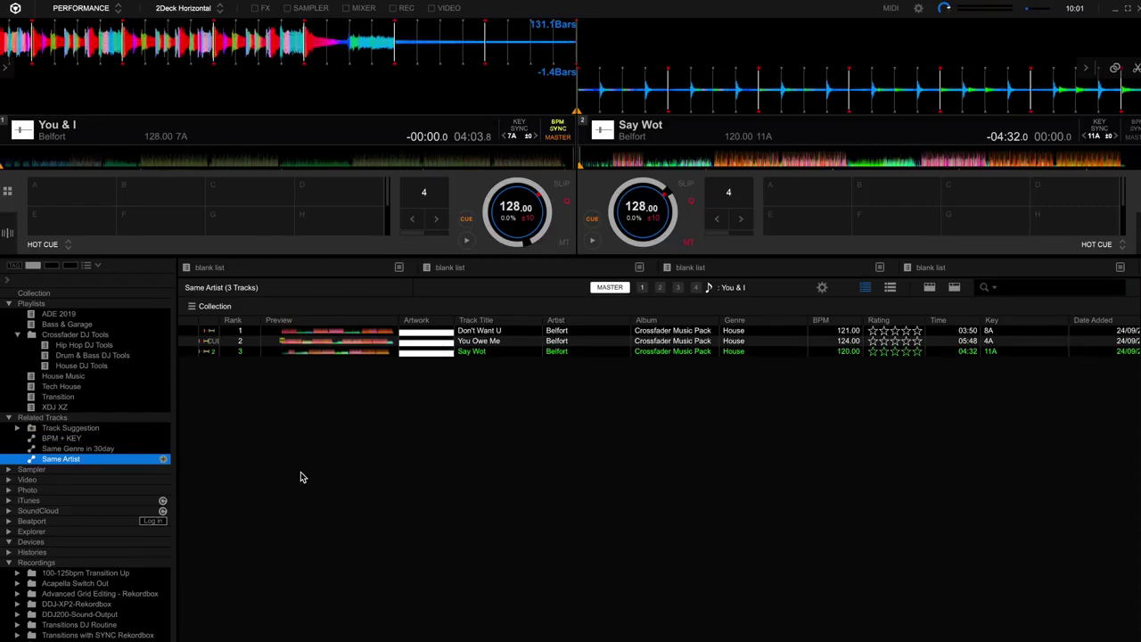
{"action": "left_click", "coordinate": [18, 429]}
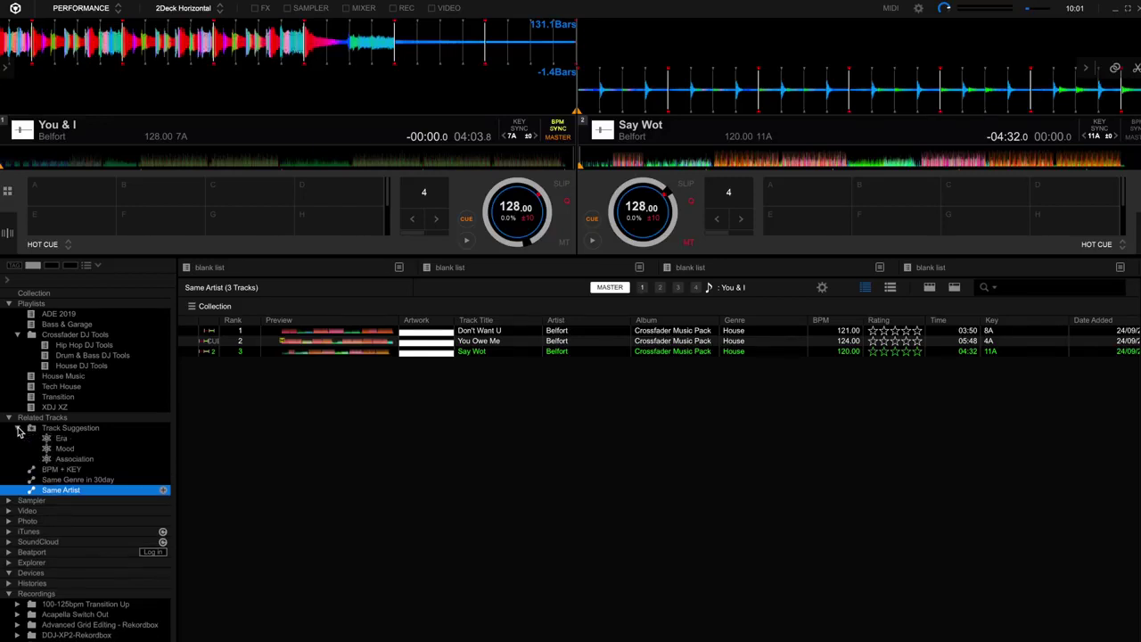
{"action": "left_click", "coordinate": [69, 438]}
{"action": "left_click", "coordinate": [70, 449]}
{"action": "left_click", "coordinate": [73, 459]}
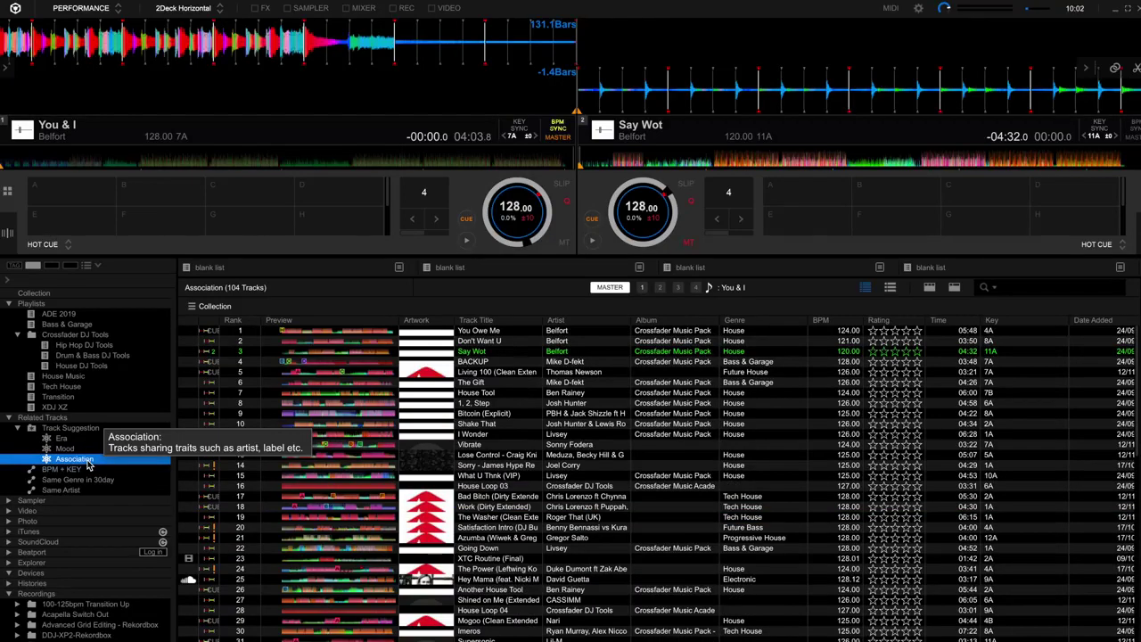
{"action": "left_click", "coordinate": [71, 450]}
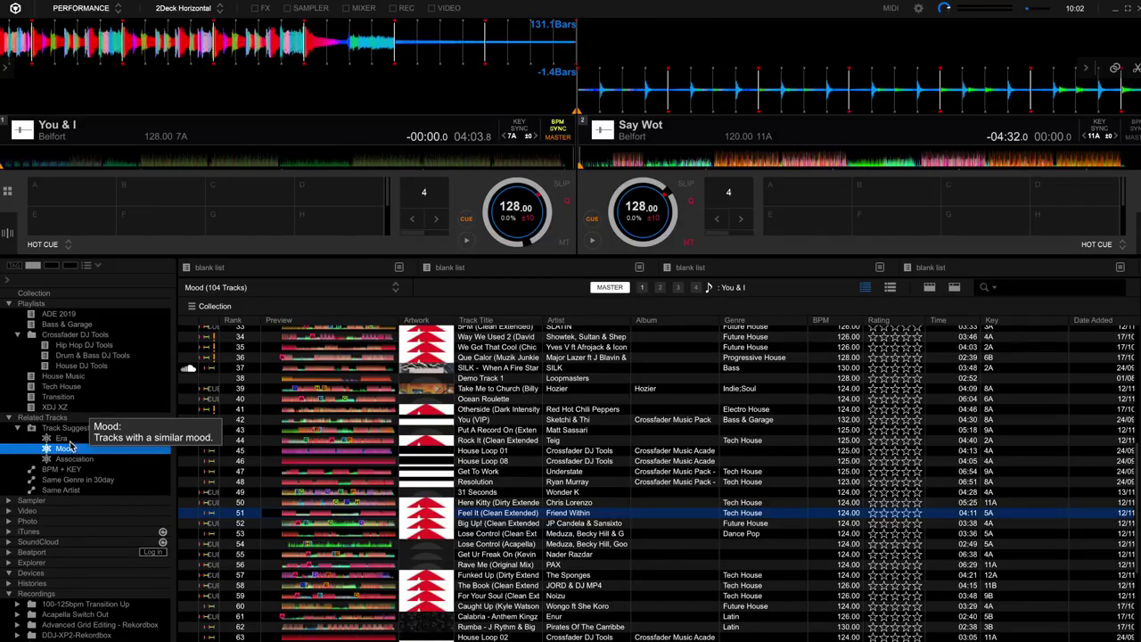
{"action": "left_click", "coordinate": [67, 439]}
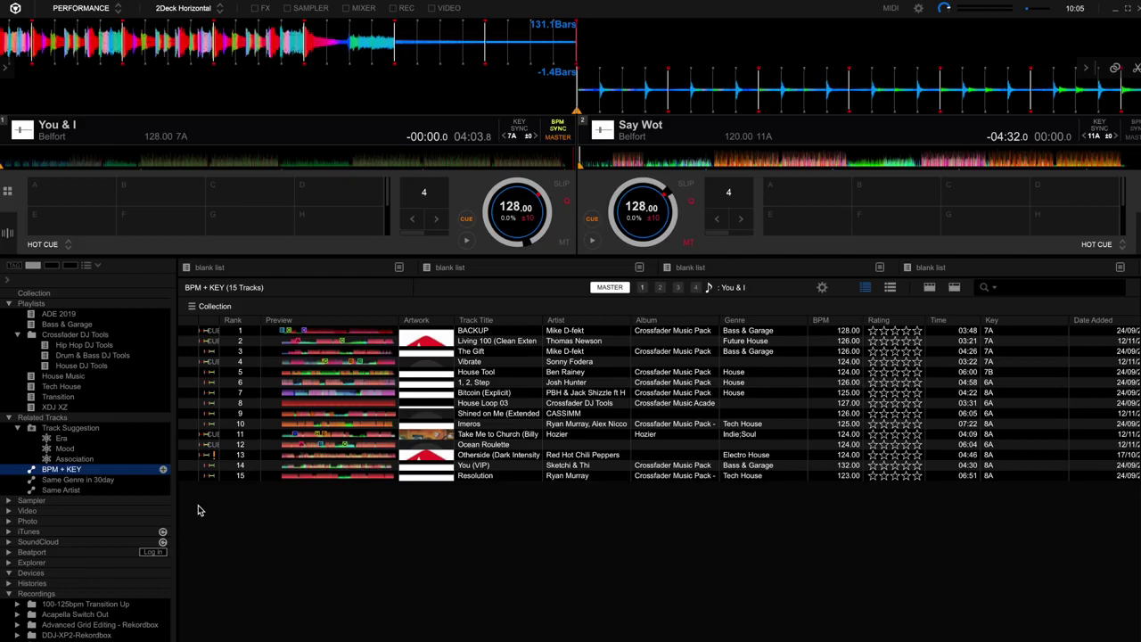
Step: Start a new Related Tracks list matching the current track's BPM within ±5%, without the same-genre criterion
{"action": "right_click", "coordinate": [76, 418]}
{"action": "left_click", "coordinate": [138, 369]}
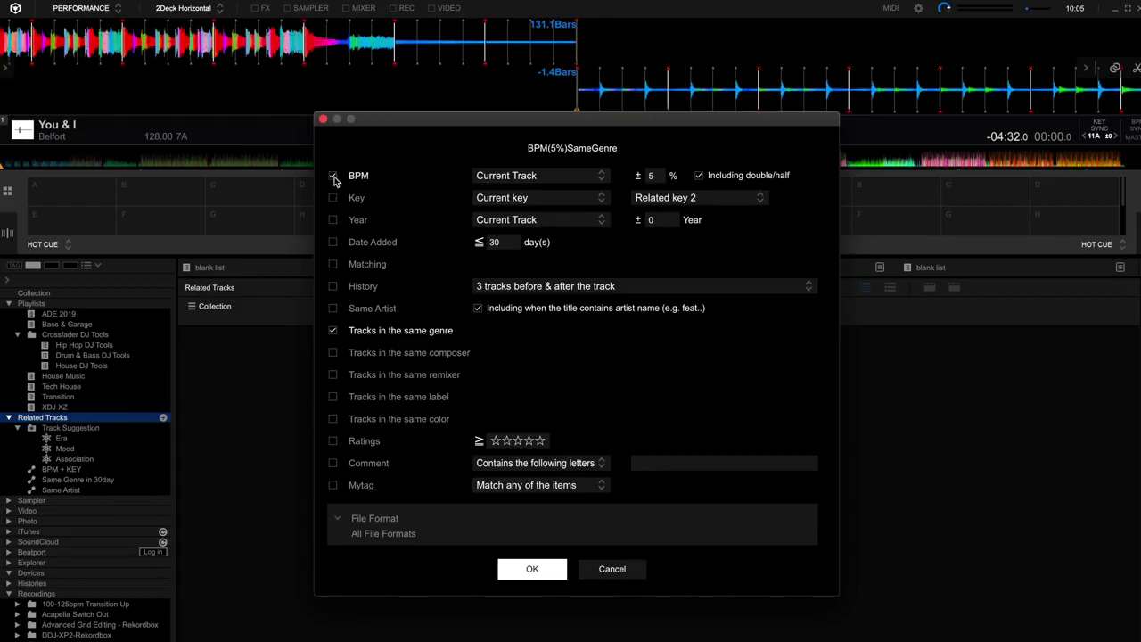
{"action": "left_click", "coordinate": [333, 331]}
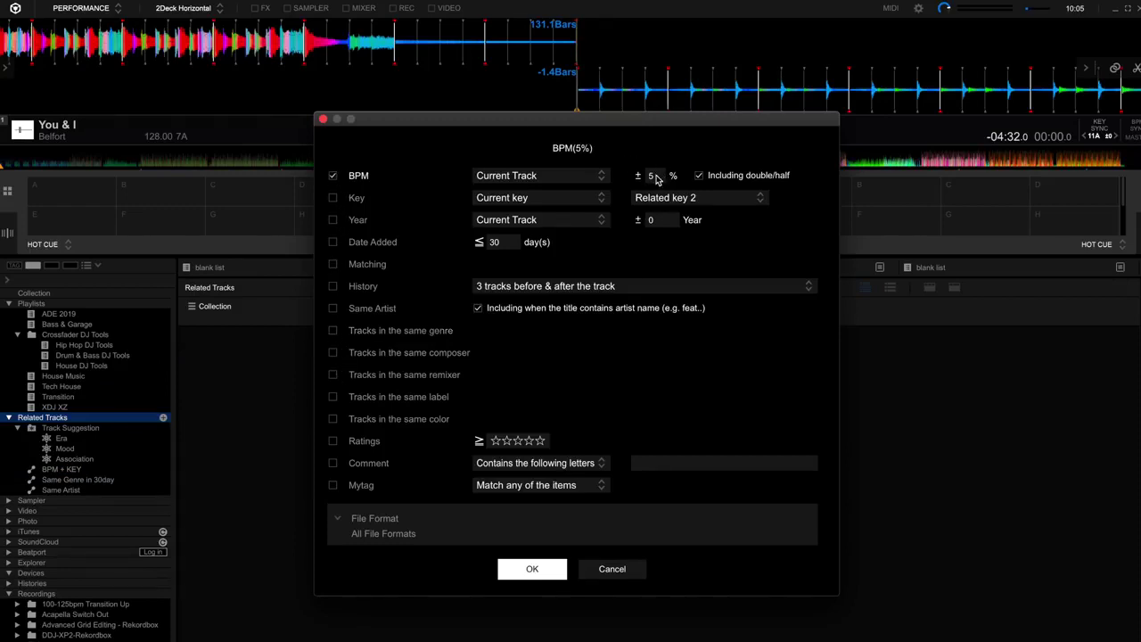
Step: Limit the new Related Tracks list to tracks added within 60 days, save it and look through its tracks
{"action": "left_click", "coordinate": [334, 243]}
{"action": "left_click_drag", "start_coordinate": [510, 246], "coordinate": [447, 245]}
{"action": "type", "text": "6"}
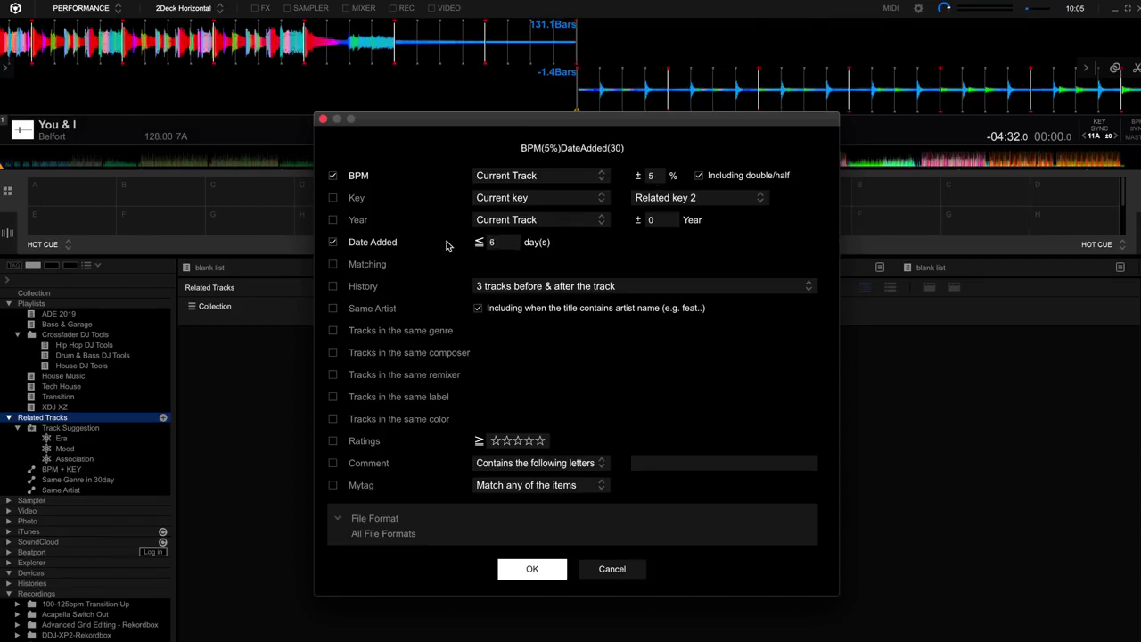
{"action": "type", "text": "0"}
{"action": "left_click", "coordinate": [532, 571]}
{"action": "scroll", "coordinate": [499, 470], "scroll_direction": "down", "scroll_amount": 10}
{"action": "scroll", "coordinate": [497, 469], "scroll_direction": "up", "scroll_amount": 10}
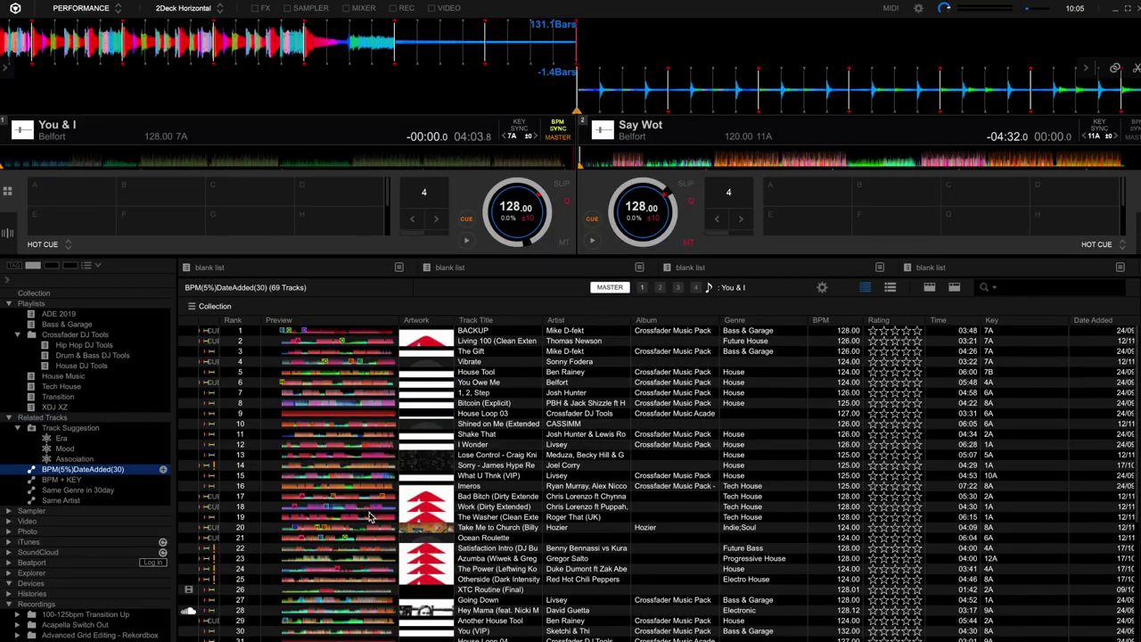
Step: Turn the new Related Tracks list into a playlist and collapse the Playlists section
{"action": "right_click", "coordinate": [75, 472]}
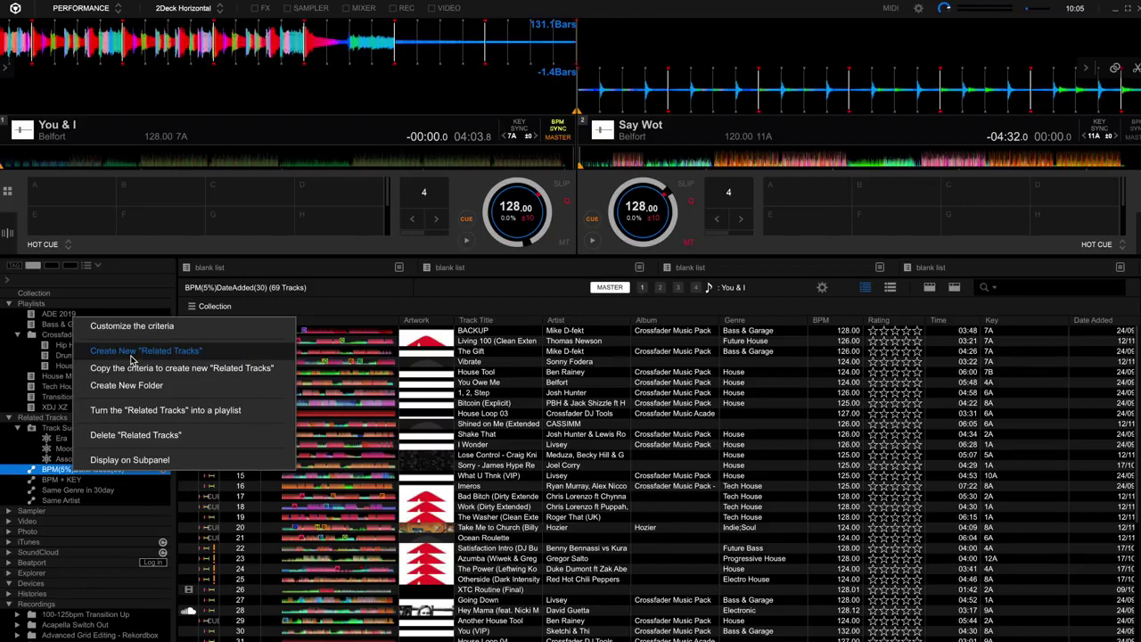
{"action": "left_click", "coordinate": [143, 413]}
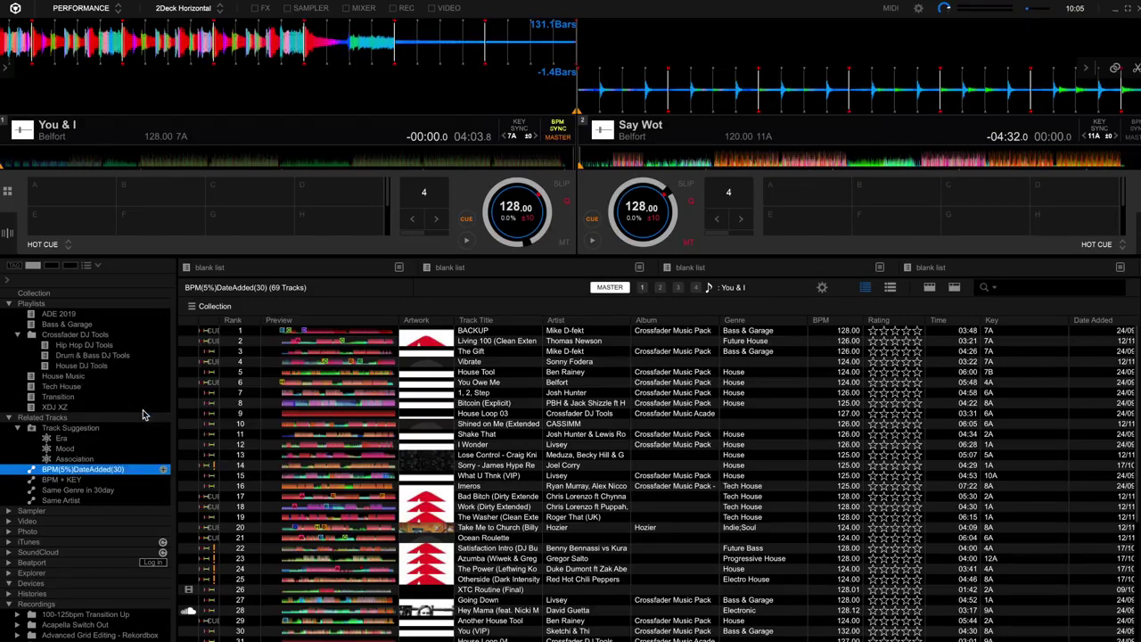
{"action": "left_click", "coordinate": [10, 304]}
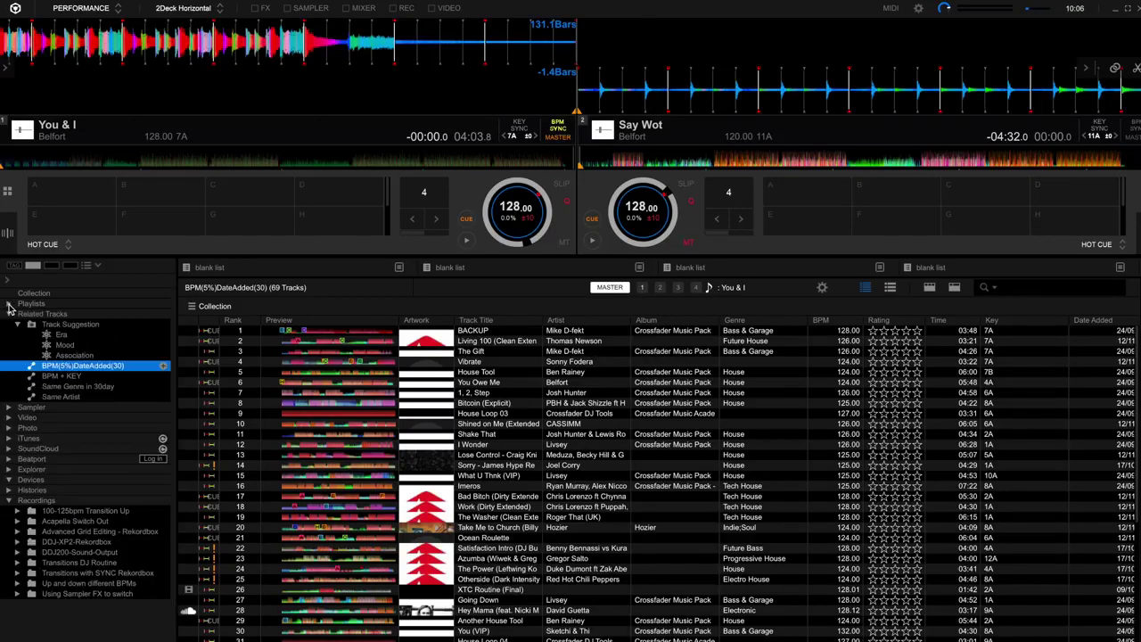
Step: Expand the Playlists section and compare the new BPM(5%)DateAdded(30) playlist with the Related Tracks list of the same name
{"action": "left_click", "coordinate": [10, 304]}
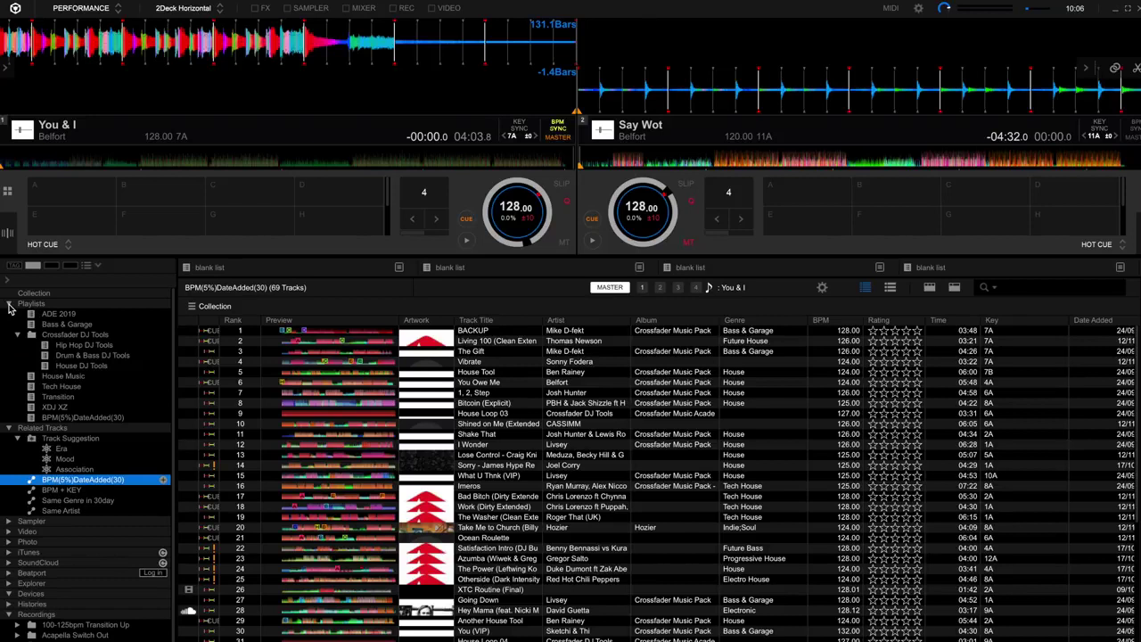
{"action": "left_click", "coordinate": [119, 419]}
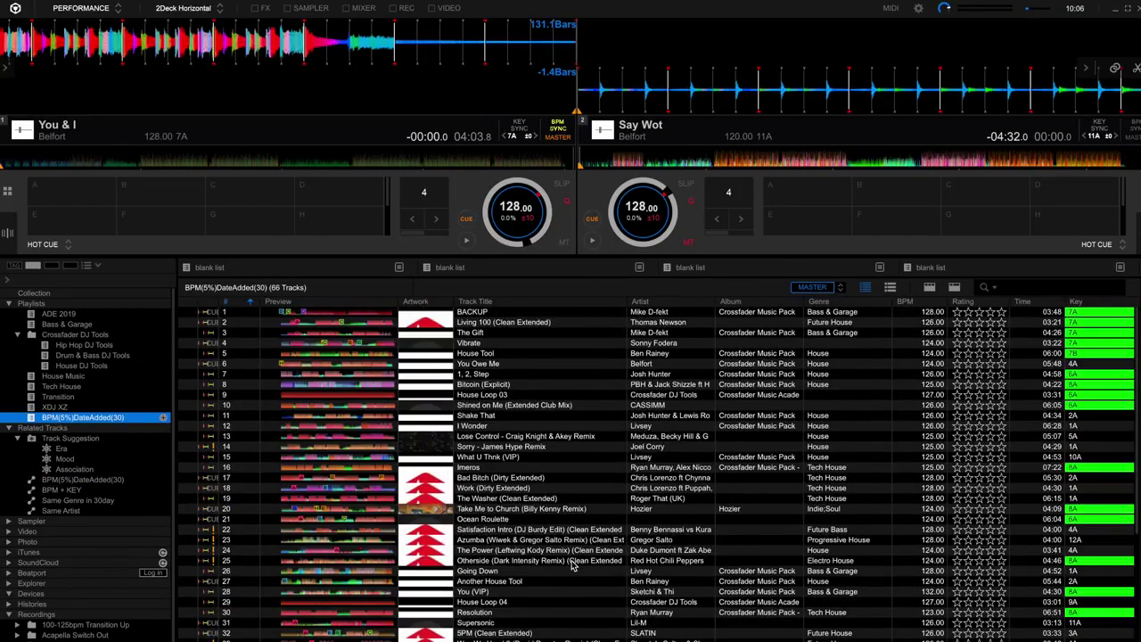
{"action": "left_click", "coordinate": [67, 482]}
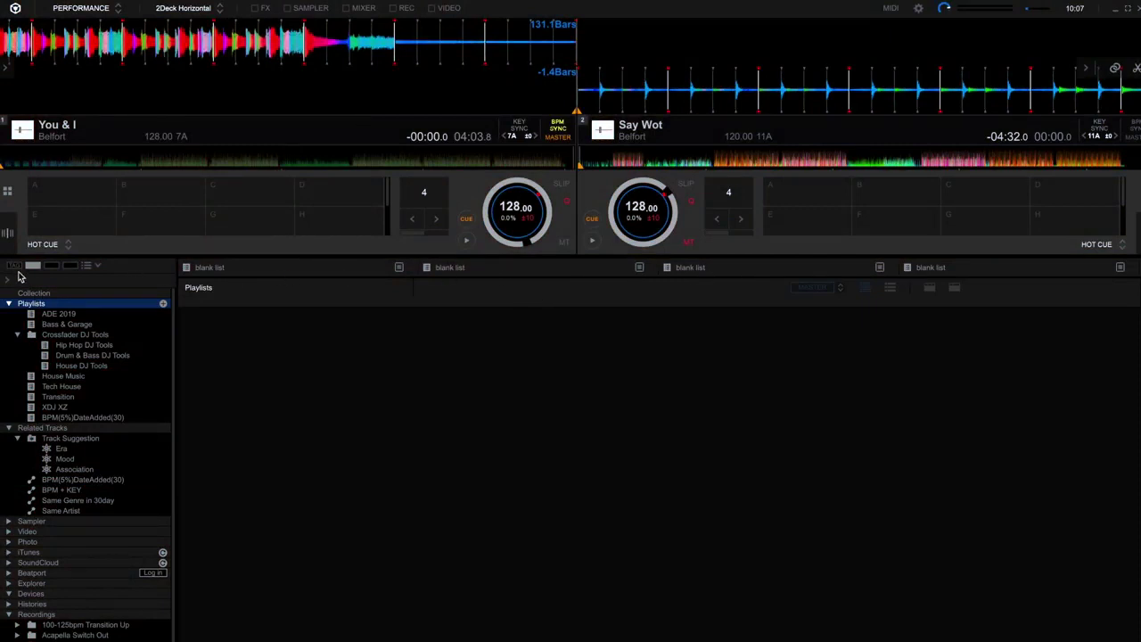
Step: Review the Playlist Palette option in the Layout section of the View preferences and close the preferences
{"action": "left_click", "coordinate": [918, 9]}
{"action": "scroll", "coordinate": [407, 497], "scroll_direction": "down", "scroll_amount": 5}
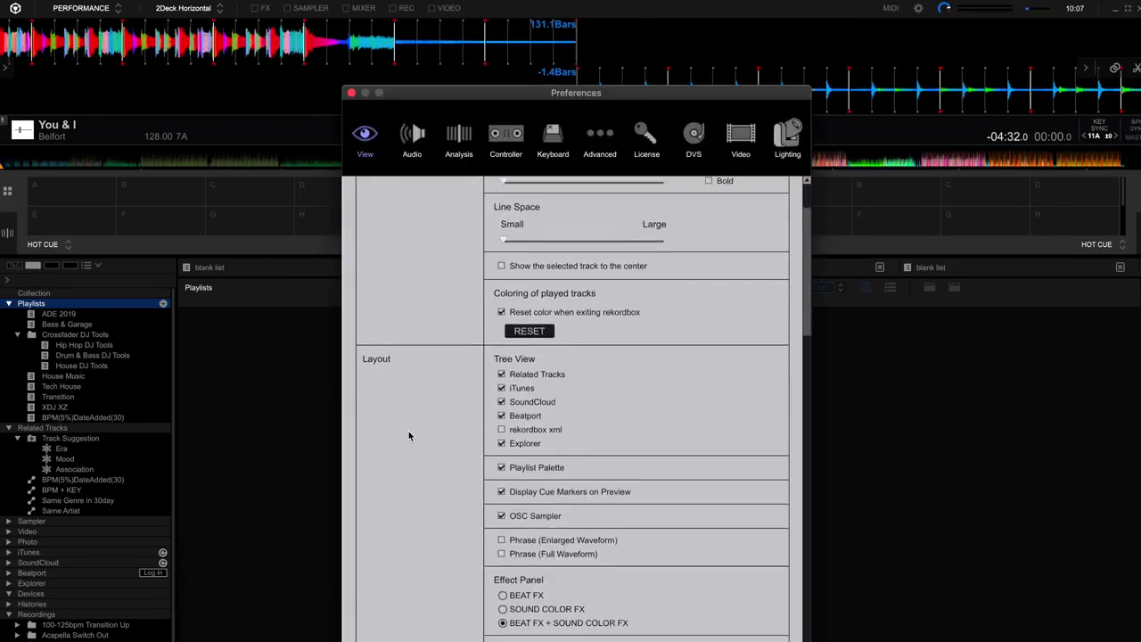
{"action": "left_click", "coordinate": [502, 409]}
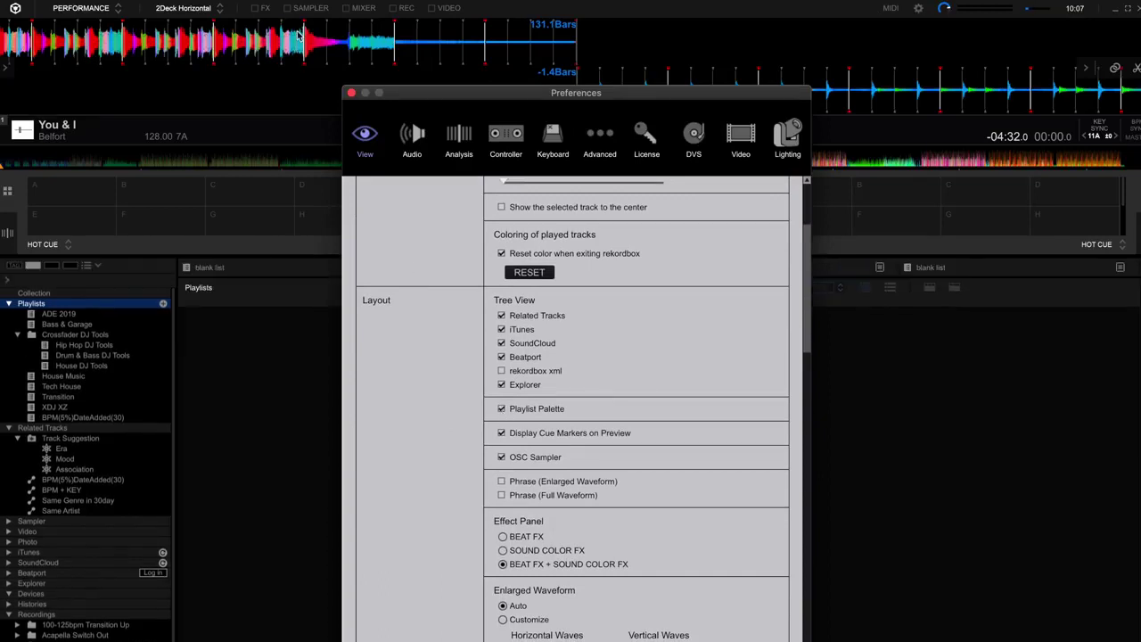
{"action": "left_click", "coordinate": [351, 93]}
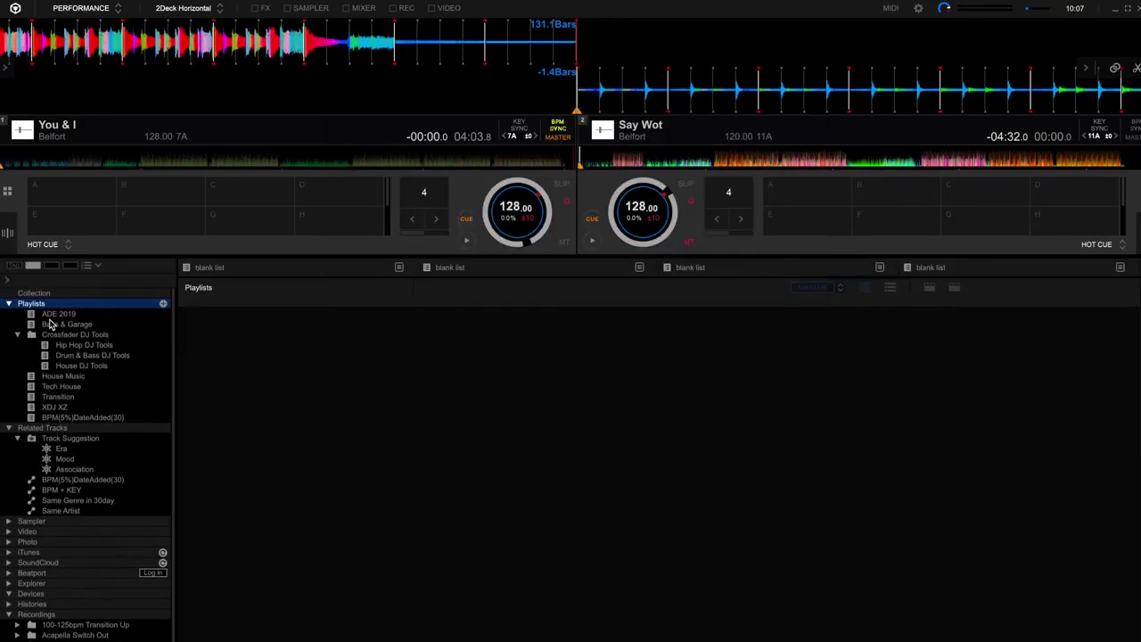
Step: Assign the ADE 2019 playlist to the first palette slot, show its tracks and view the slot's sorting and removal options
{"action": "left_click_drag", "start_coordinate": [48, 319], "coordinate": [240, 269]}
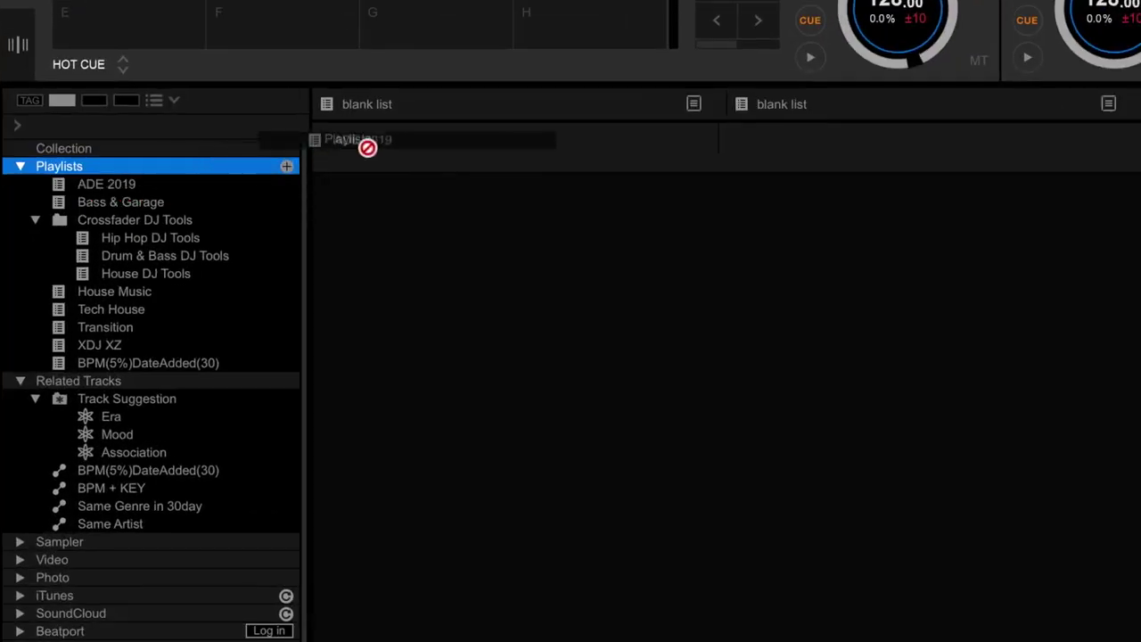
{"action": "left_click_drag", "start_coordinate": [422, 106], "coordinate": [422, 107]}
{"action": "left_click", "coordinate": [424, 109]}
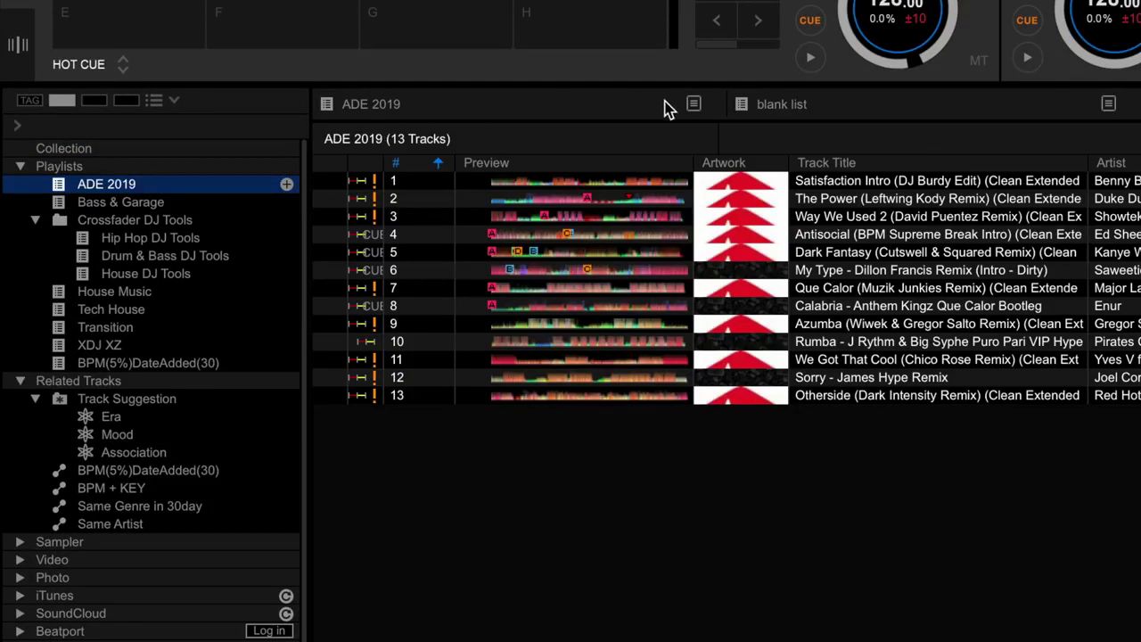
{"action": "left_click", "coordinate": [695, 104]}
{"action": "mouse_move", "coordinate": [792, 122]}
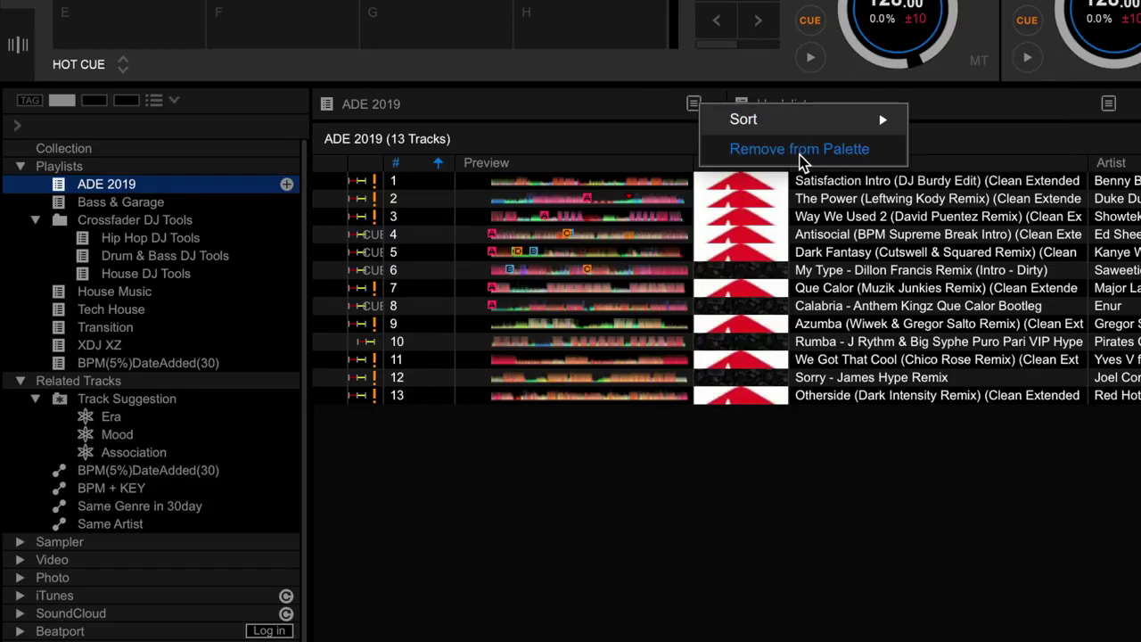
{"action": "left_click", "coordinate": [762, 556]}
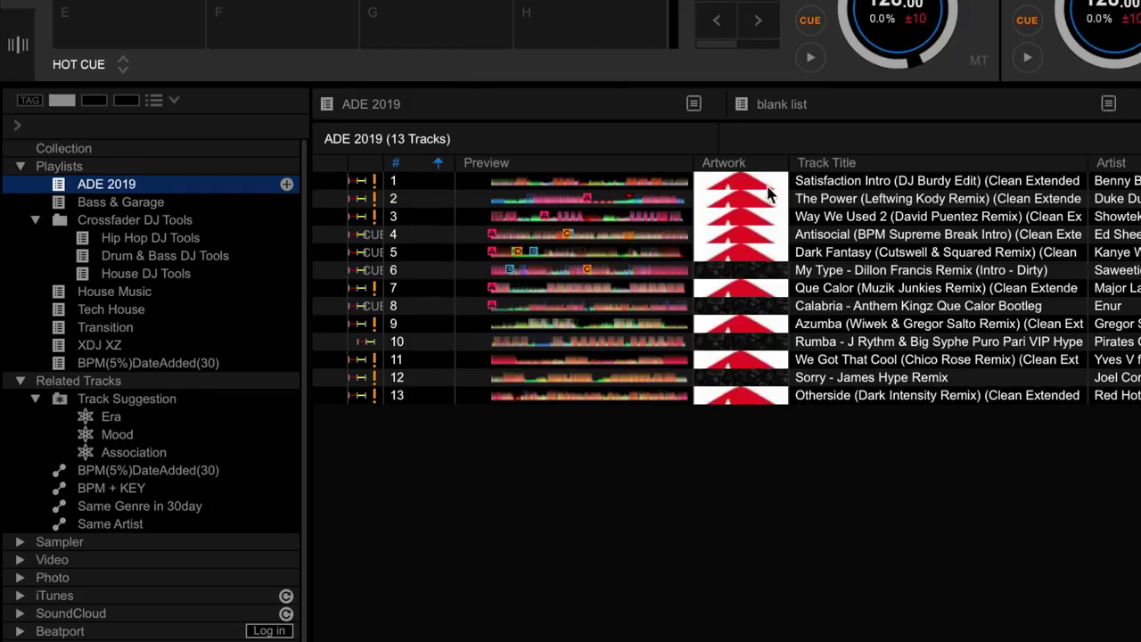
Step: Cycle through the three playlist palette banks and return to the first one
{"action": "left_click", "coordinate": [96, 101]}
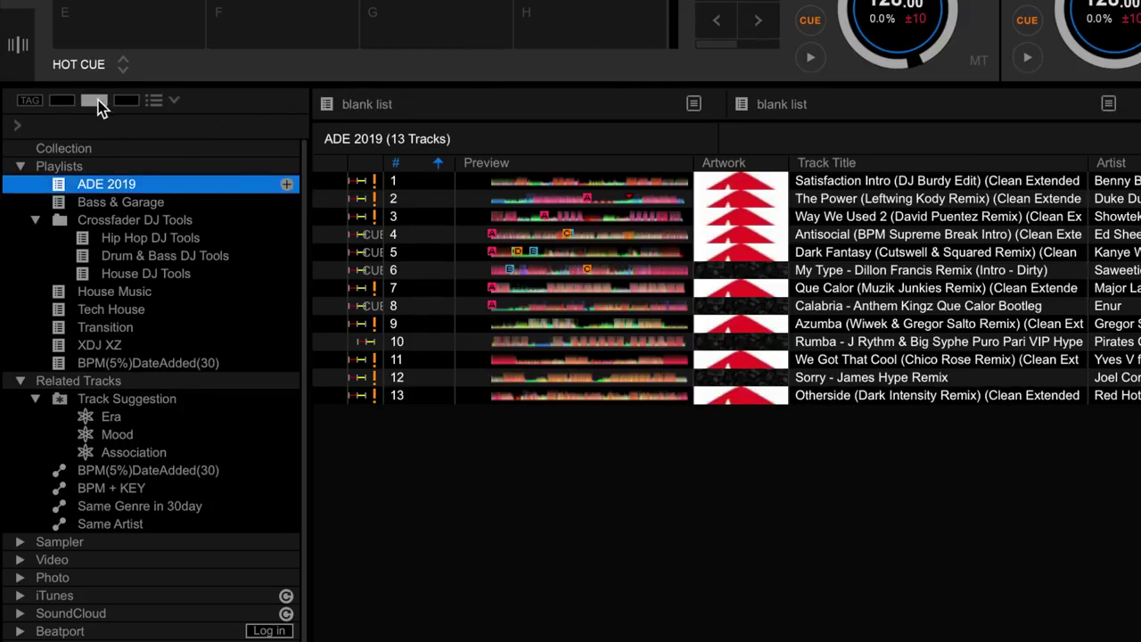
{"action": "left_click", "coordinate": [127, 100]}
{"action": "left_click", "coordinate": [64, 101]}
{"action": "left_click", "coordinate": [94, 101]}
{"action": "left_click", "coordinate": [126, 101]}
{"action": "left_click", "coordinate": [64, 101]}
{"action": "left_click", "coordinate": [94, 101]}
{"action": "left_click", "coordinate": [126, 101]}
{"action": "left_click", "coordinate": [68, 102]}
{"action": "left_click", "coordinate": [90, 103]}
{"action": "left_click", "coordinate": [62, 100]}
Step: Expand the playlist palette so that the track list of each slot is shown above the main list
{"action": "left_click", "coordinate": [177, 103]}
{"action": "left_click", "coordinate": [176, 102]}
{"action": "left_click", "coordinate": [177, 103]}
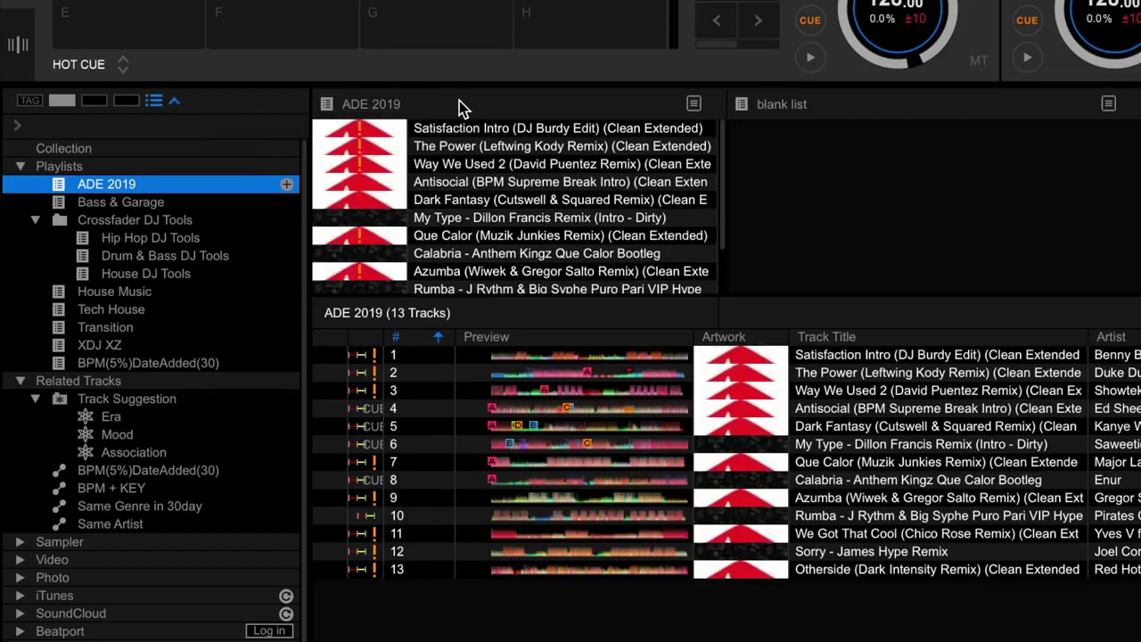
Step: View the Bass & Garage playlist, then assign Tech House to the second palette slot and House Music to the third
{"action": "left_click", "coordinate": [116, 203]}
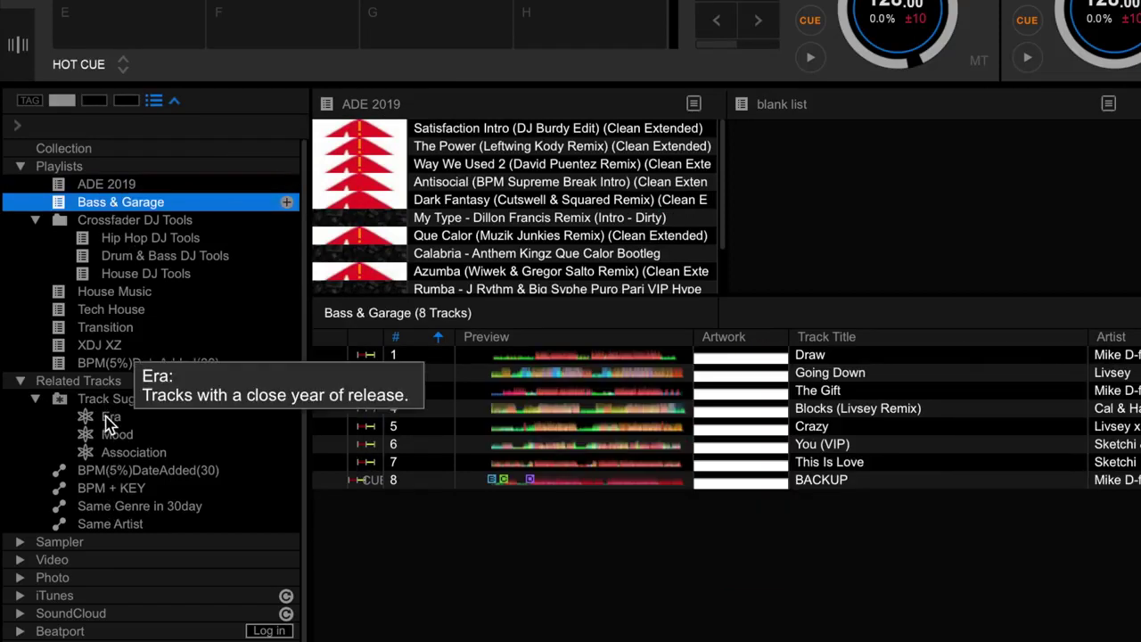
{"action": "mouse_move", "coordinate": [123, 441]}
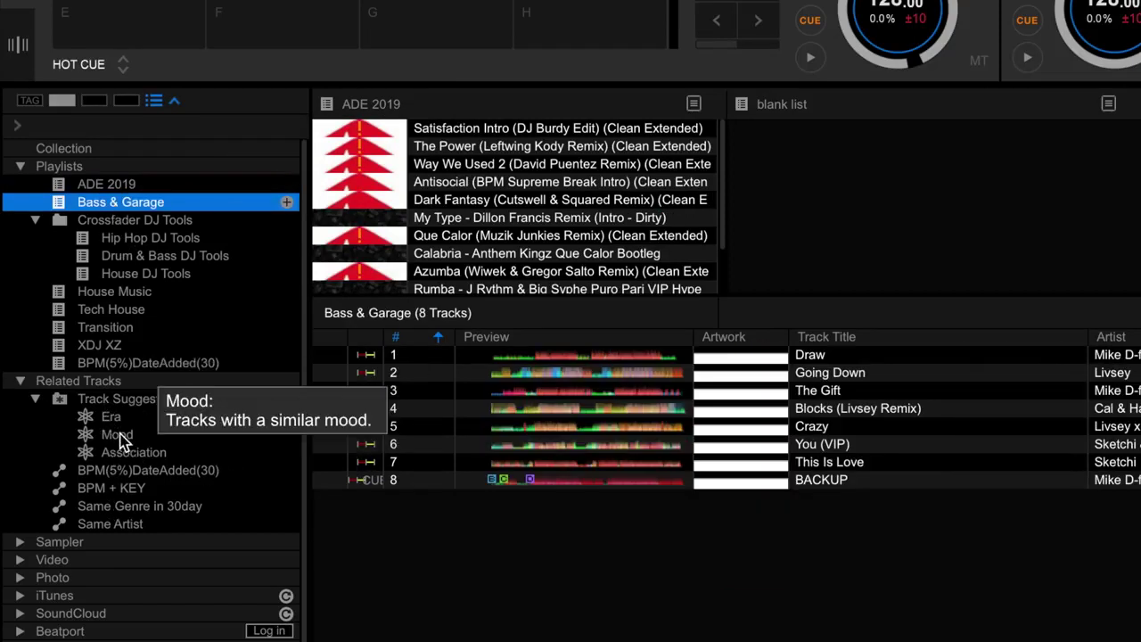
{"action": "left_click", "coordinate": [110, 312]}
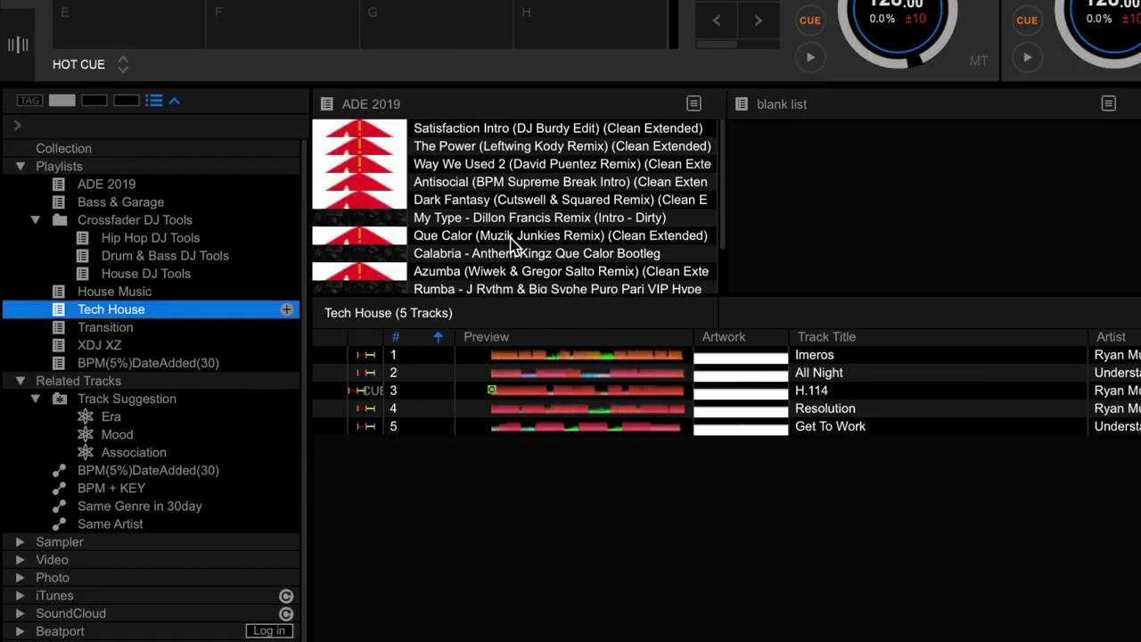
{"action": "left_click_drag", "start_coordinate": [110, 312], "coordinate": [807, 178]}
{"action": "left_click_drag", "start_coordinate": [115, 292], "coordinate": [891, 259]}
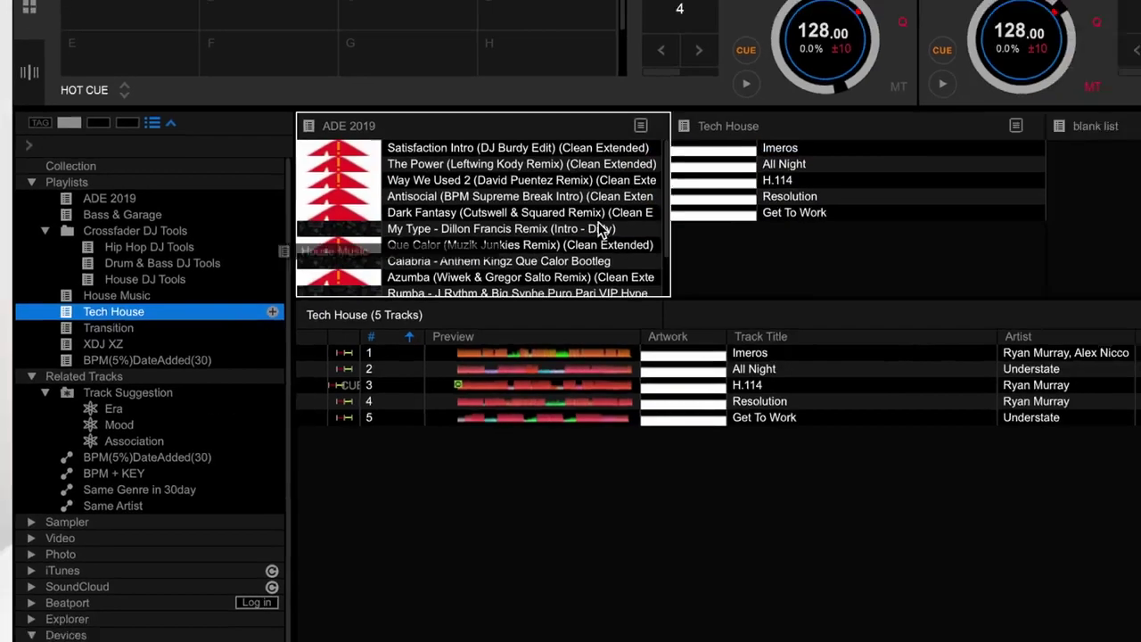
{"action": "scroll", "coordinate": [912, 272], "scroll_direction": "down", "scroll_amount": 1}
{"action": "scroll", "coordinate": [912, 272], "scroll_direction": "up", "scroll_amount": 1}
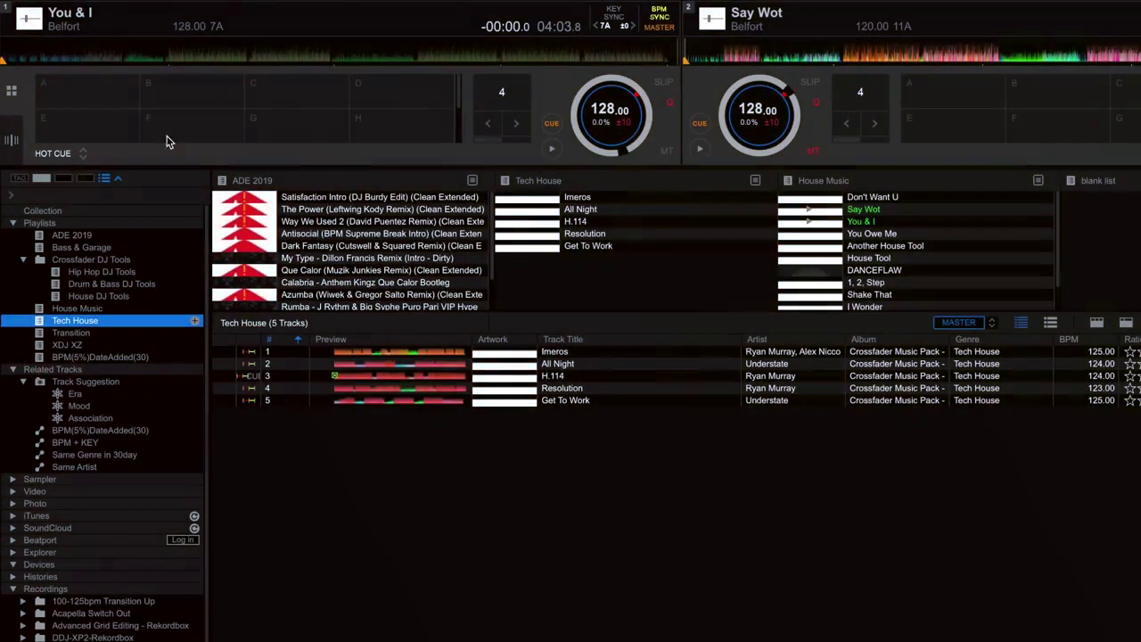
Step: Start a new intelligent playlist with the condition BPM greater than 120
{"action": "right_click", "coordinate": [50, 224]}
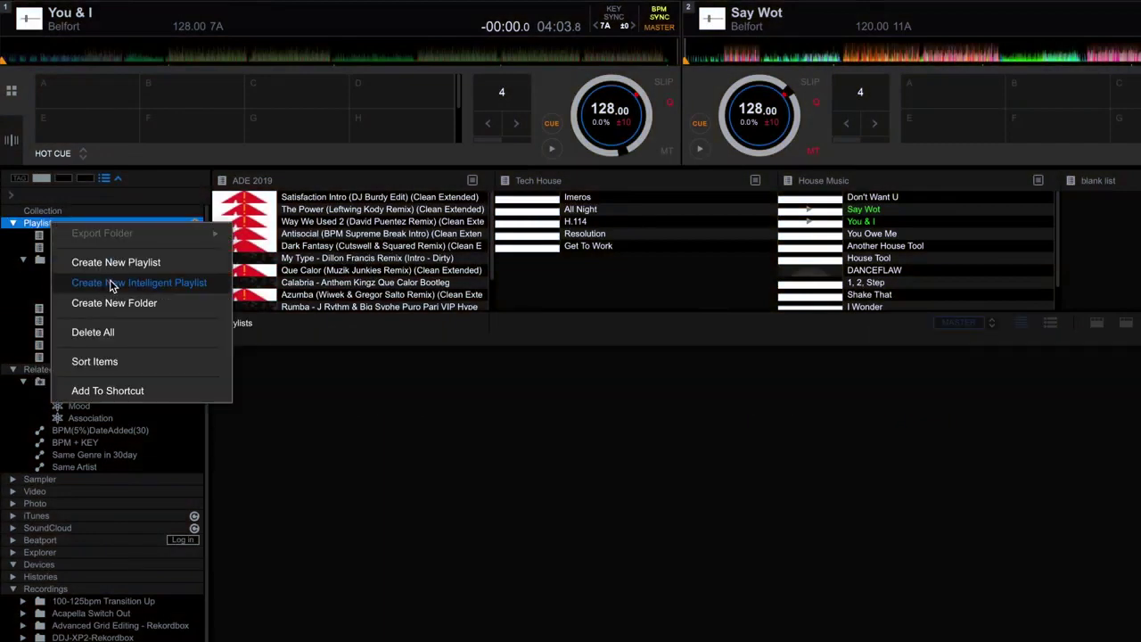
{"action": "left_click", "coordinate": [112, 285]}
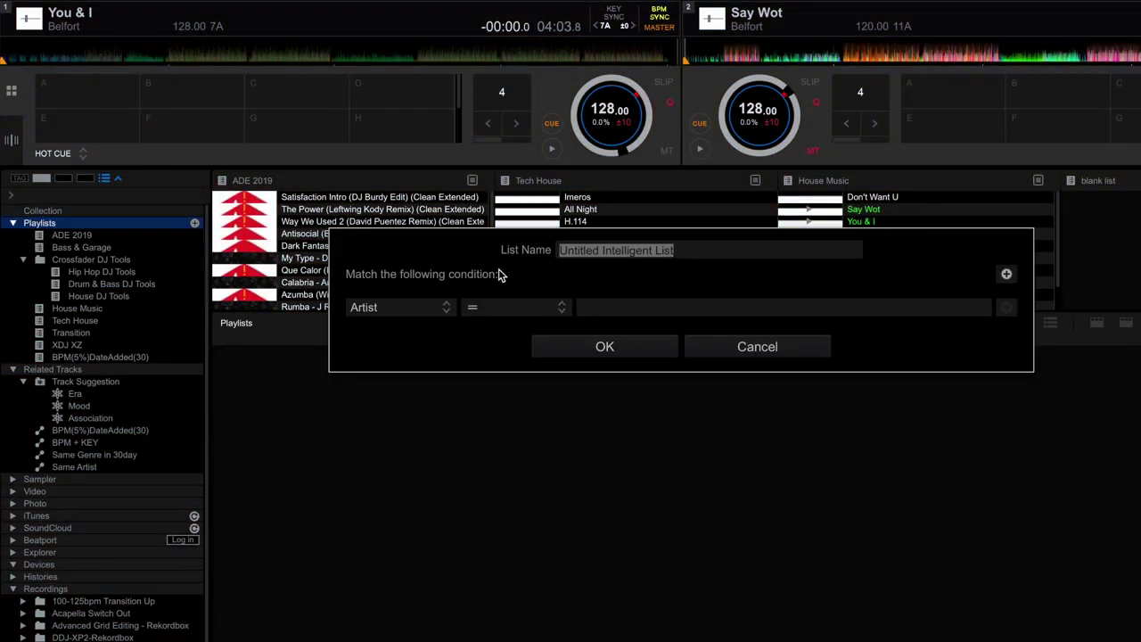
{"action": "left_click", "coordinate": [450, 310]}
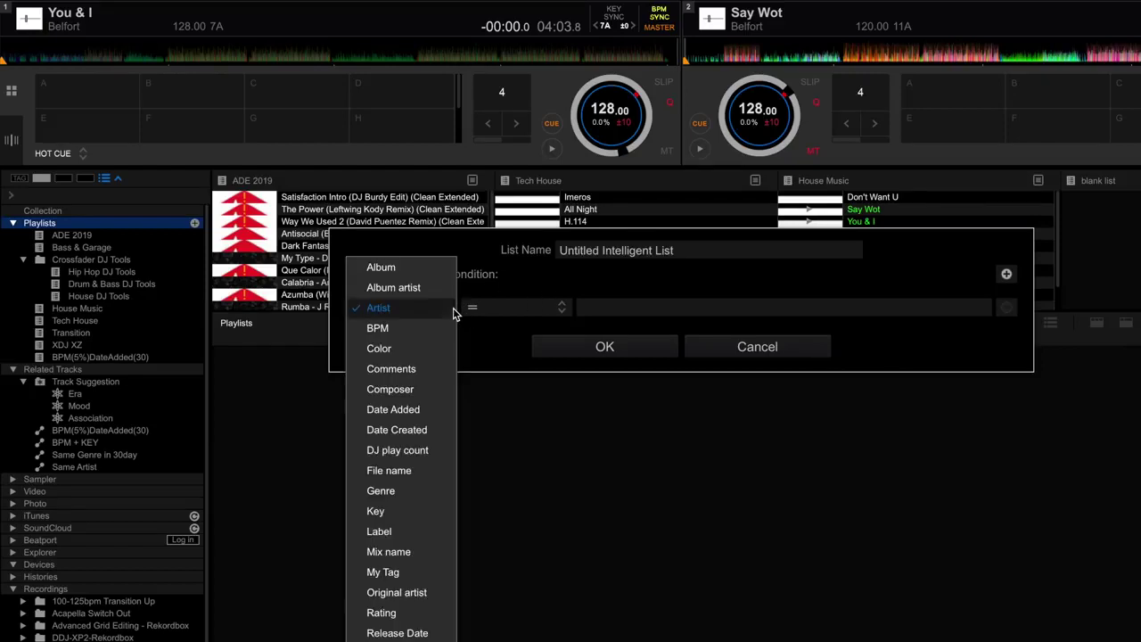
{"action": "left_click", "coordinate": [420, 328]}
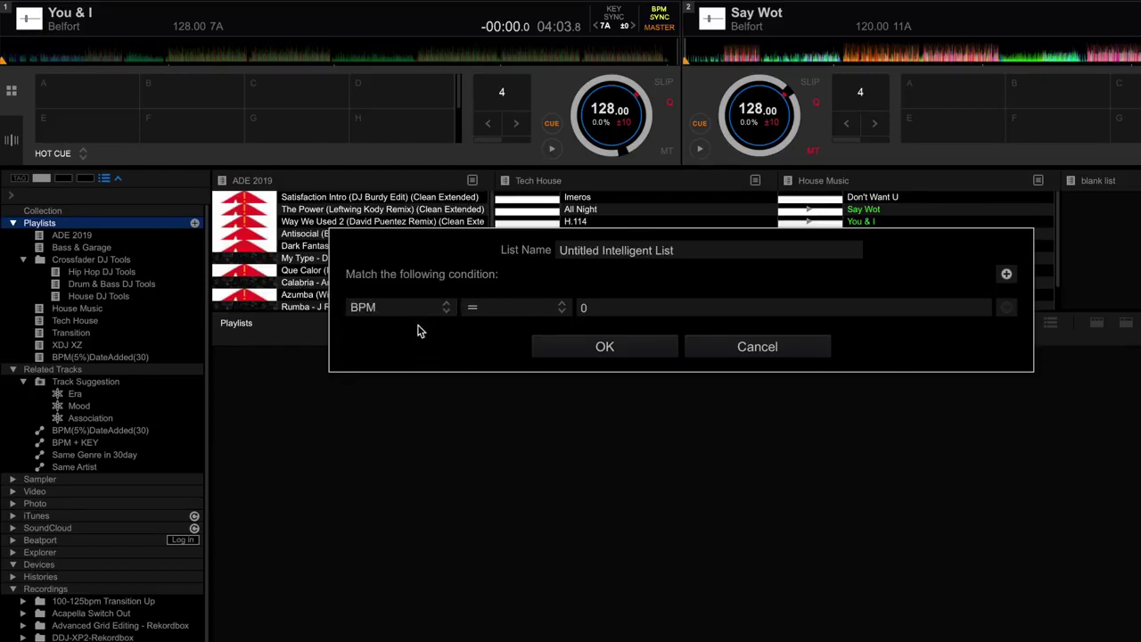
{"action": "left_click", "coordinate": [561, 314]}
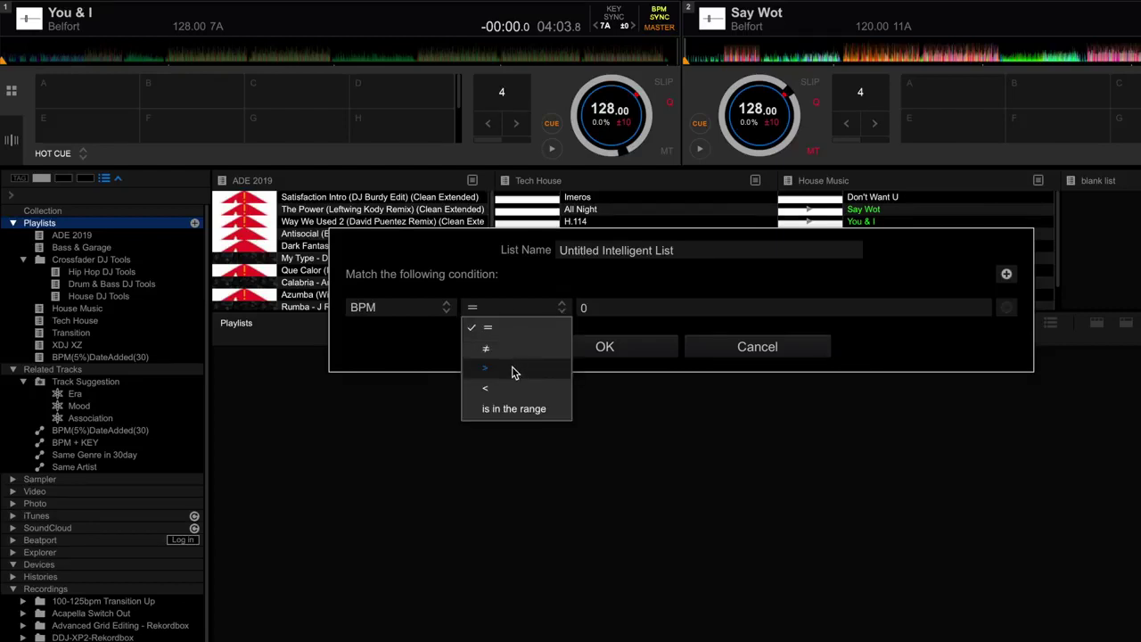
{"action": "left_click", "coordinate": [512, 371]}
{"action": "left_click", "coordinate": [590, 308]}
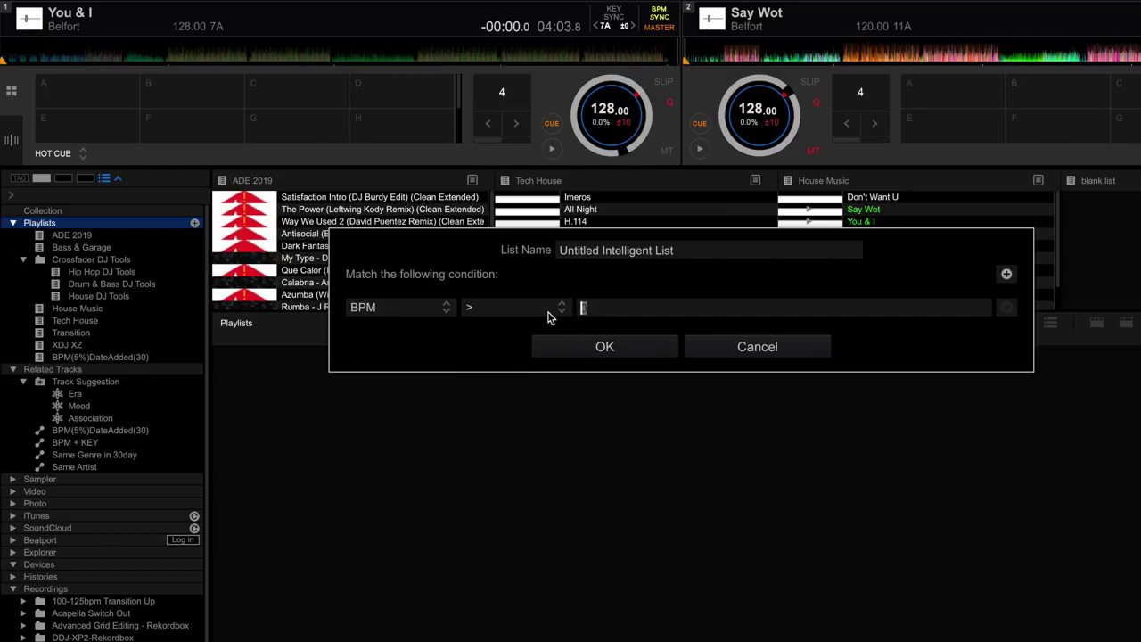
{"action": "type", "text": "120"}
Step: Add the condition BPM less than 130 to the intelligent playlist, save it and look through its tracks
{"action": "left_click", "coordinate": [1006, 277]}
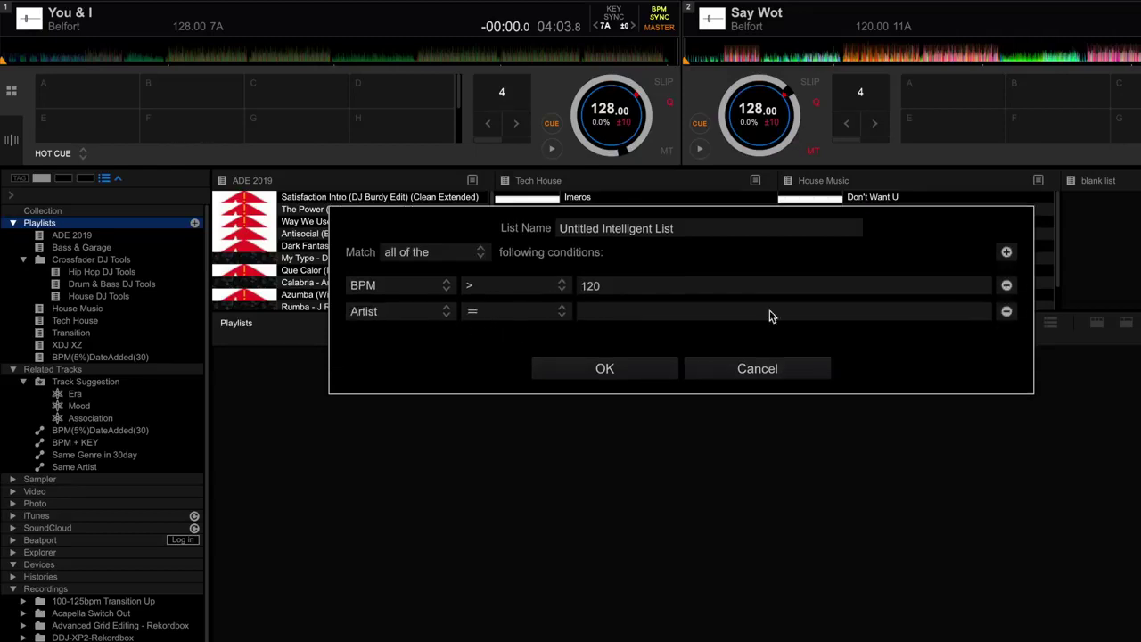
{"action": "left_click", "coordinate": [440, 316]}
{"action": "left_click", "coordinate": [425, 331]}
{"action": "left_click", "coordinate": [525, 311]}
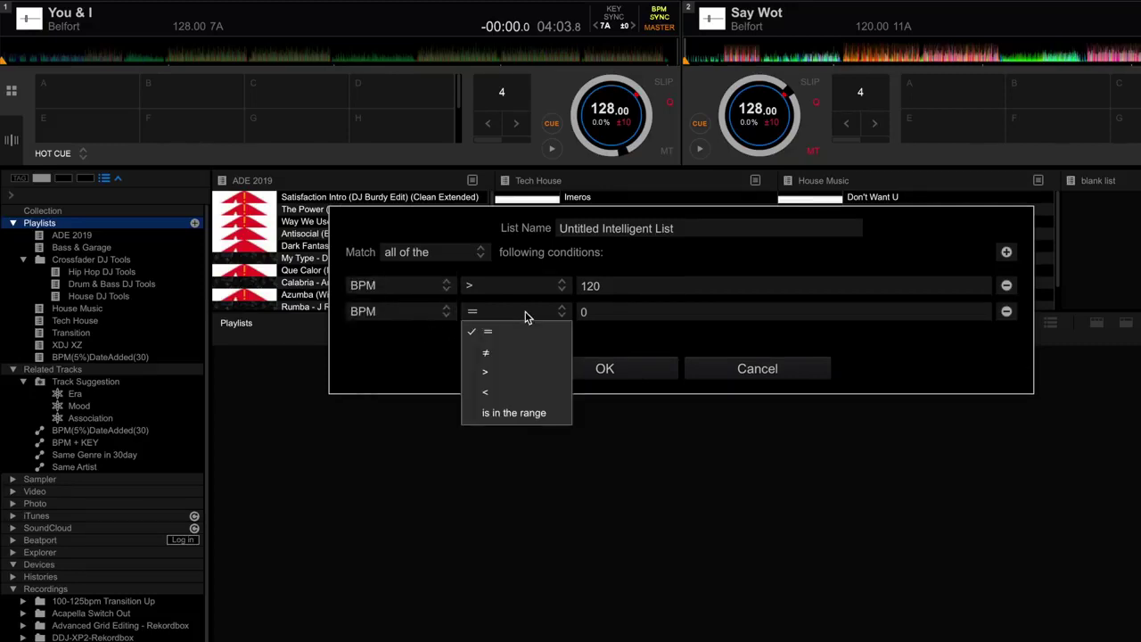
{"action": "left_click", "coordinate": [513, 394]}
{"action": "left_click", "coordinate": [603, 319]}
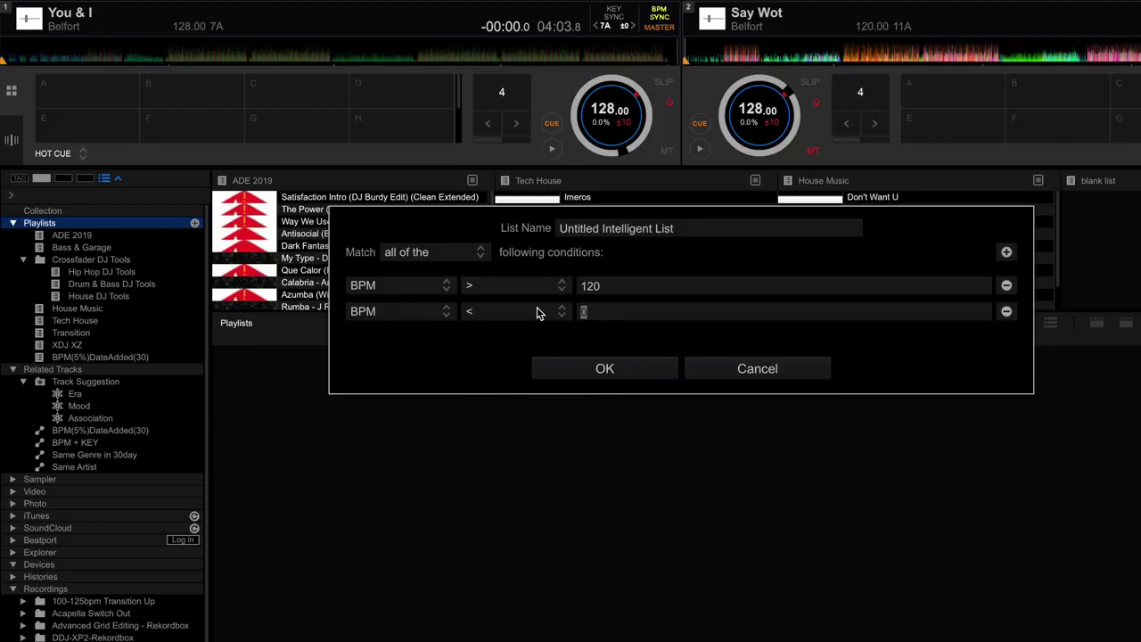
{"action": "type", "text": "130"}
{"action": "left_click", "coordinate": [597, 374]}
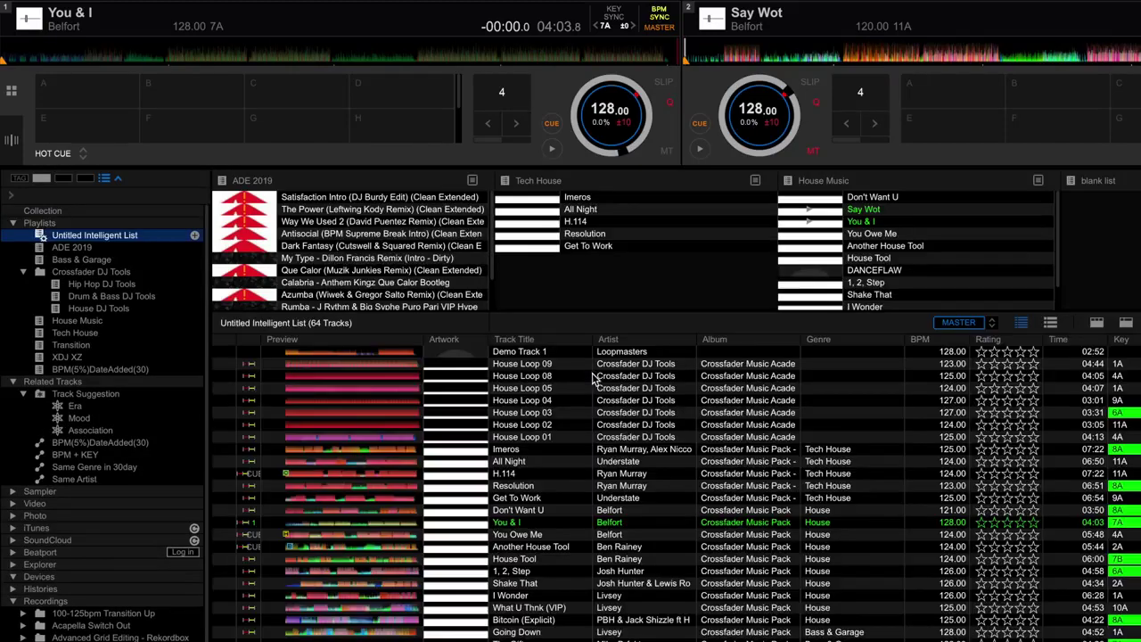
{"action": "scroll", "coordinate": [950, 517], "scroll_direction": "down", "scroll_amount": 10}
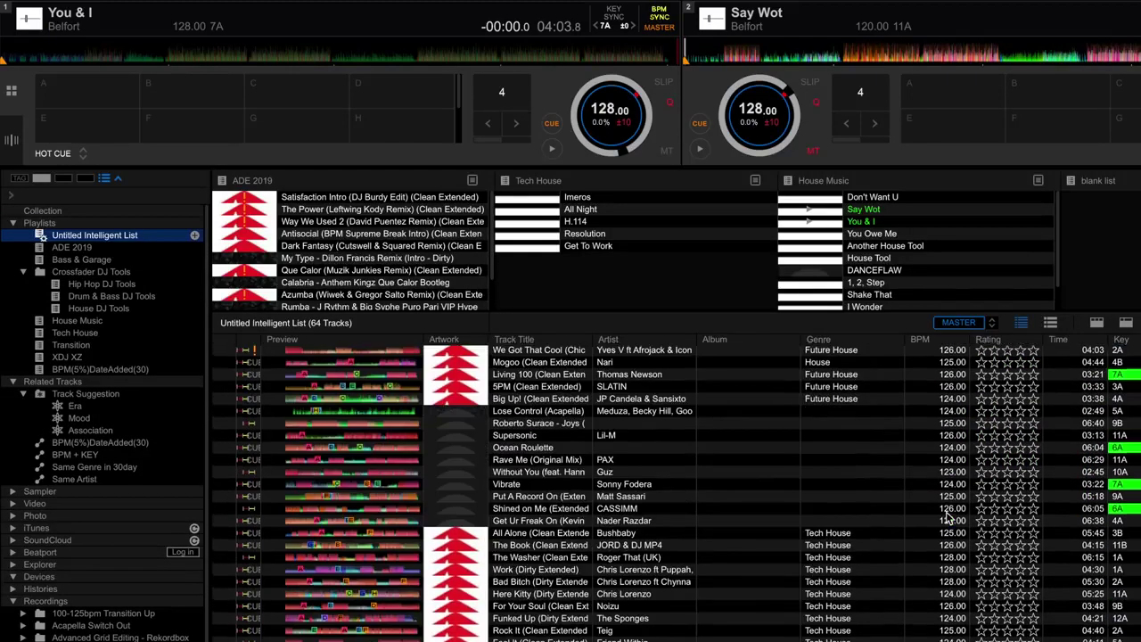
{"action": "scroll", "coordinate": [918, 446], "scroll_direction": "up", "scroll_amount": 10}
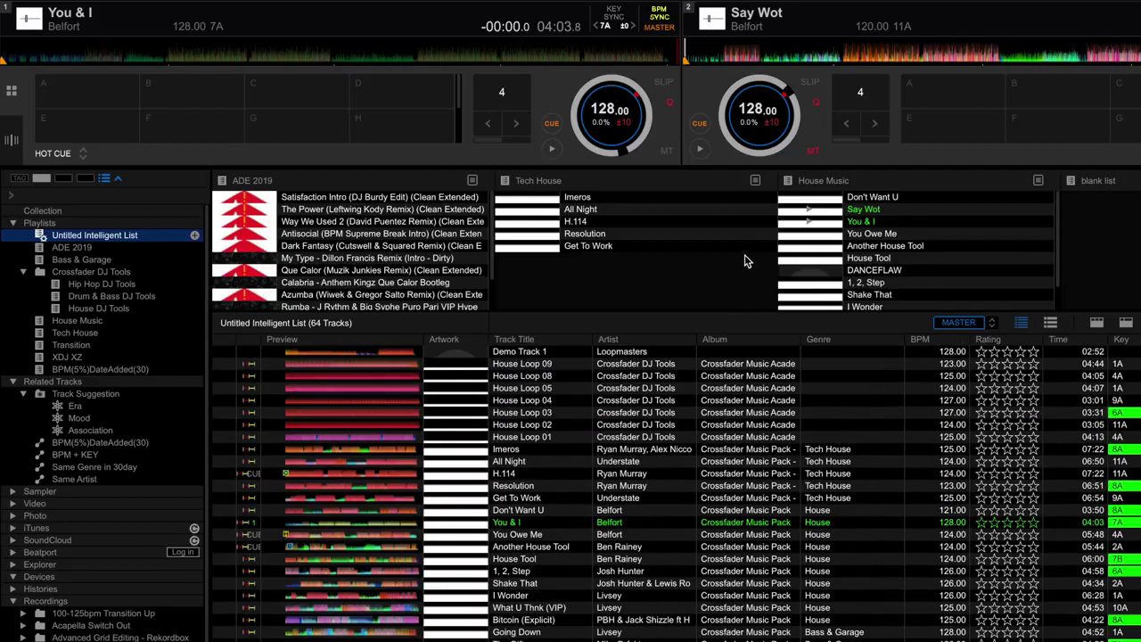
Step: Edit the new intelligent playlist to also require key = 4A, save it and select The Power in its track list
{"action": "right_click", "coordinate": [127, 243]}
{"action": "left_click", "coordinate": [153, 249]}
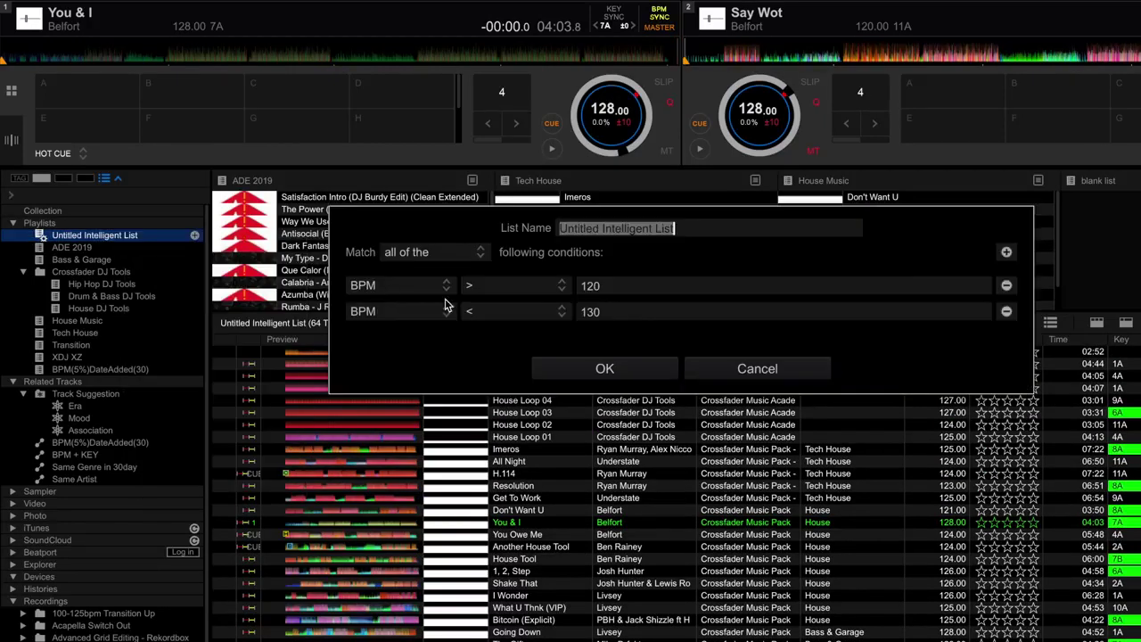
{"action": "left_click", "coordinate": [1006, 252]}
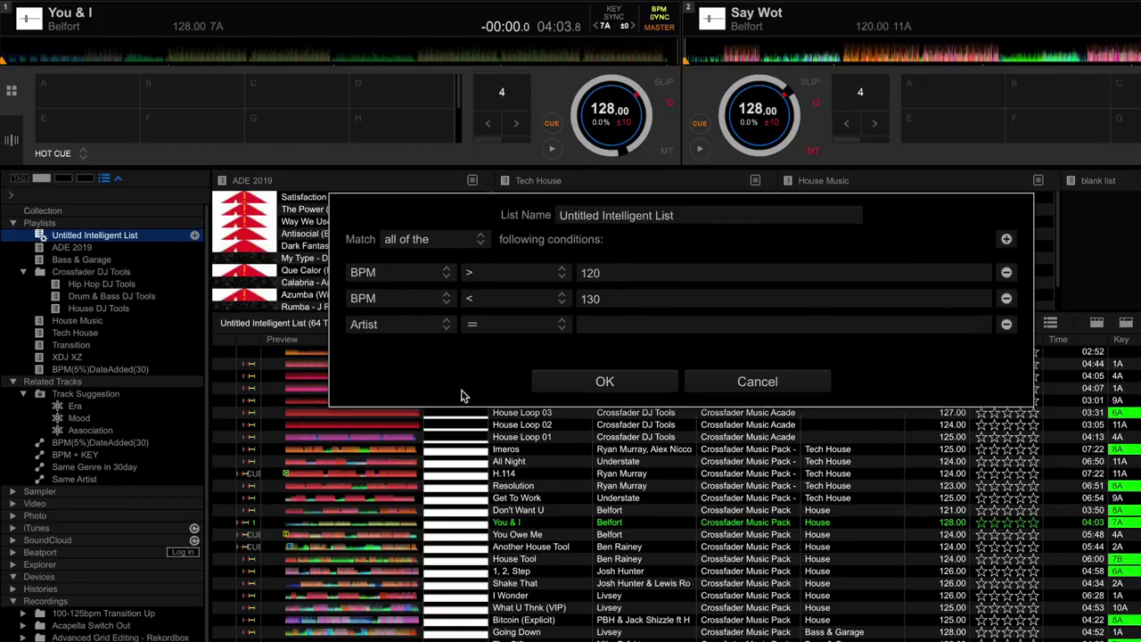
{"action": "left_click", "coordinate": [427, 334]}
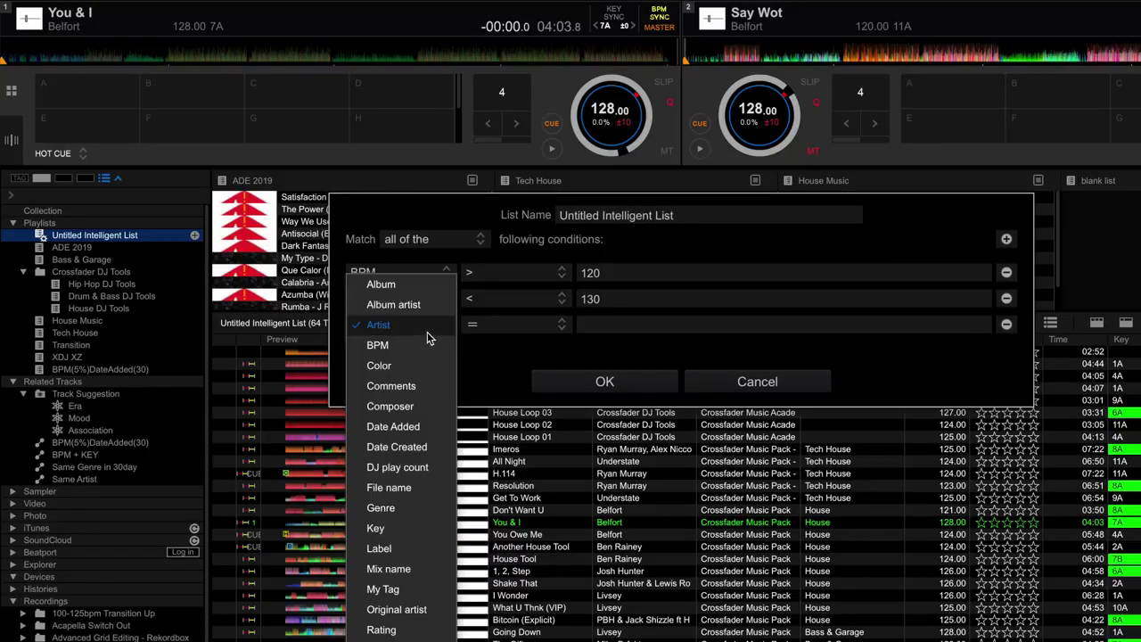
{"action": "left_click", "coordinate": [387, 529]}
{"action": "left_click", "coordinate": [611, 326]}
{"action": "type", "text": "4A"}
{"action": "left_click", "coordinate": [592, 381]}
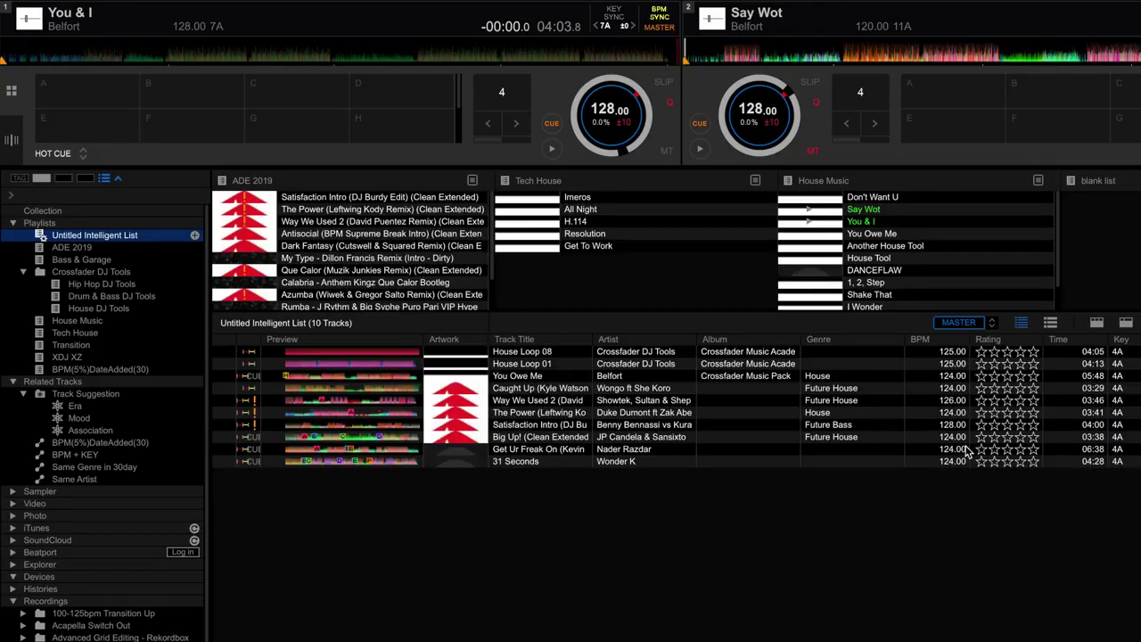
{"action": "left_click", "coordinate": [467, 412]}
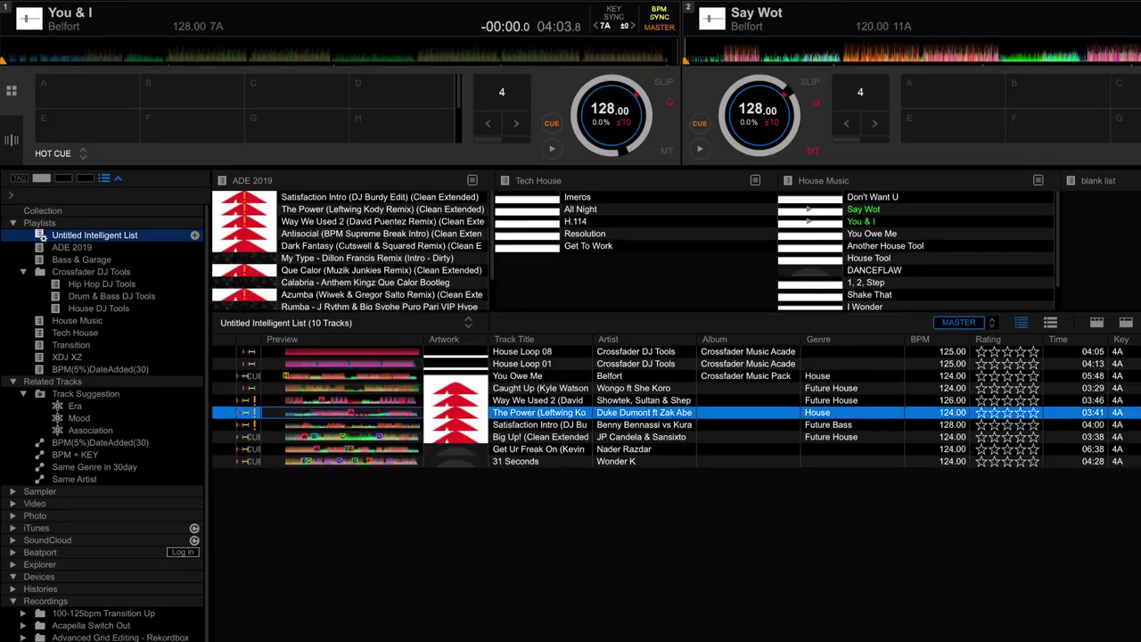